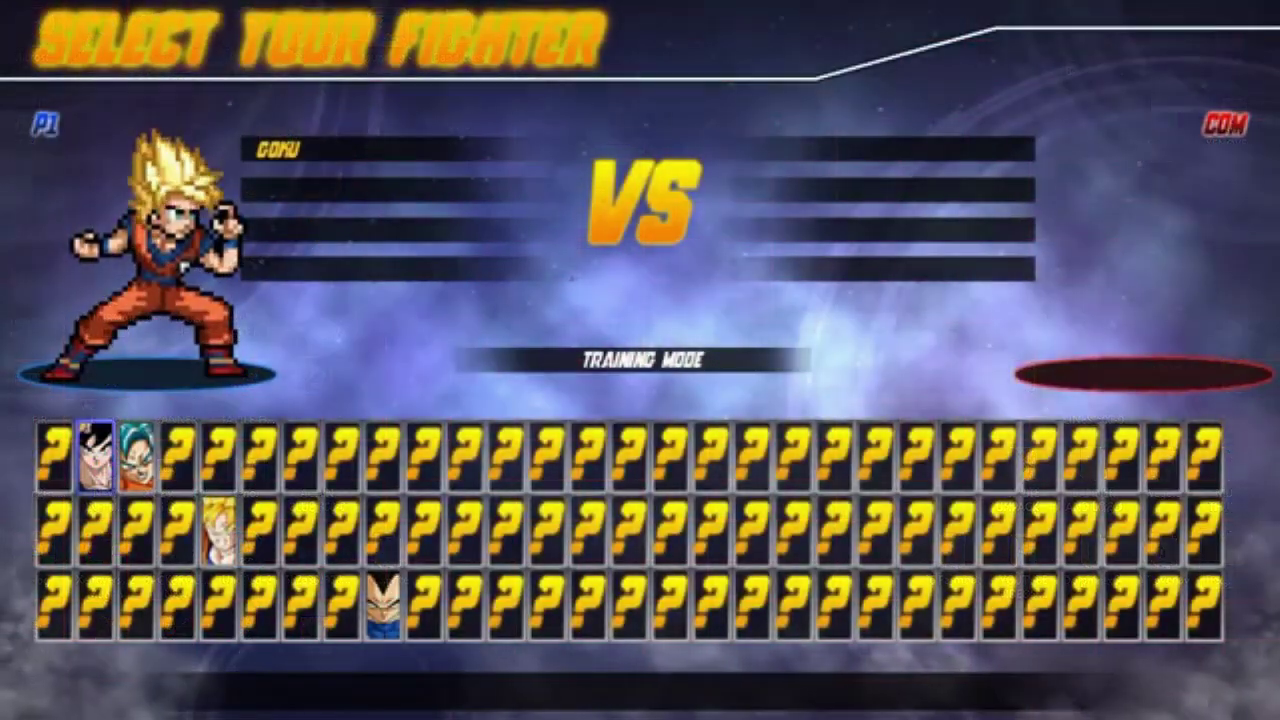
# Cycle through the Goku variants in the fighter slots on the training mode selection screen.
pyautogui.press('Up')
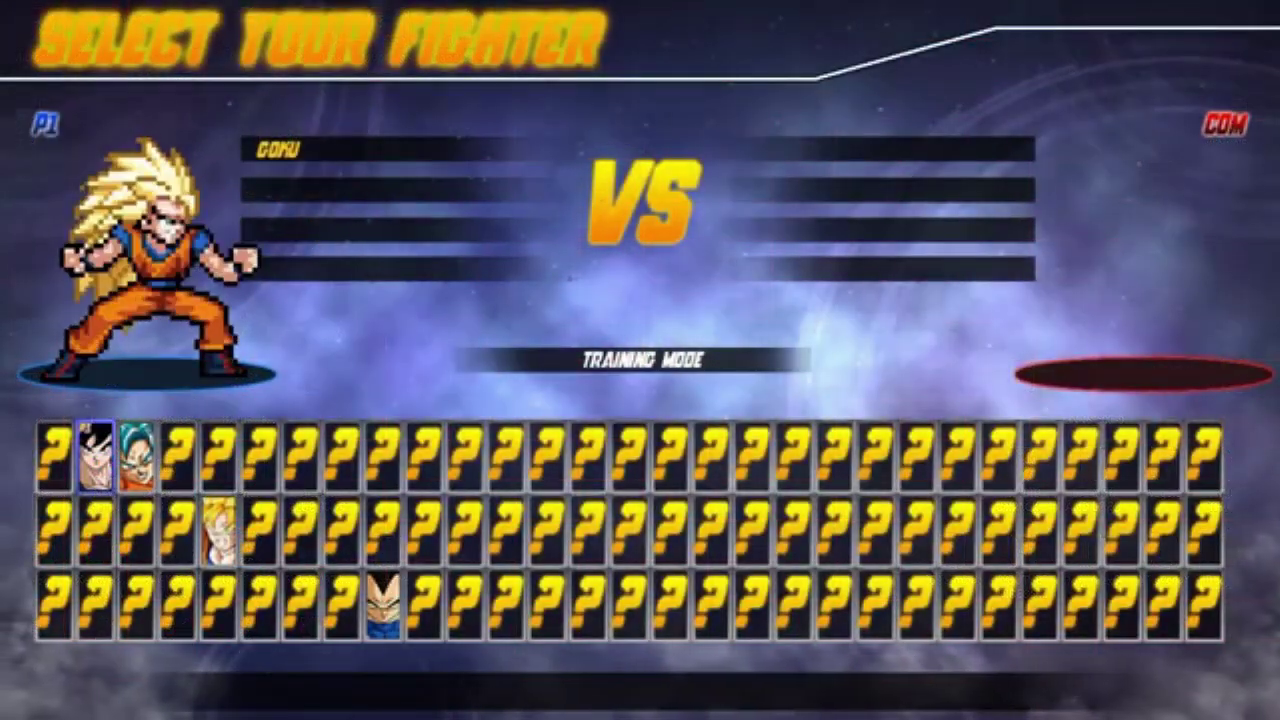
pyautogui.press('Up')
pyautogui.press('Up')
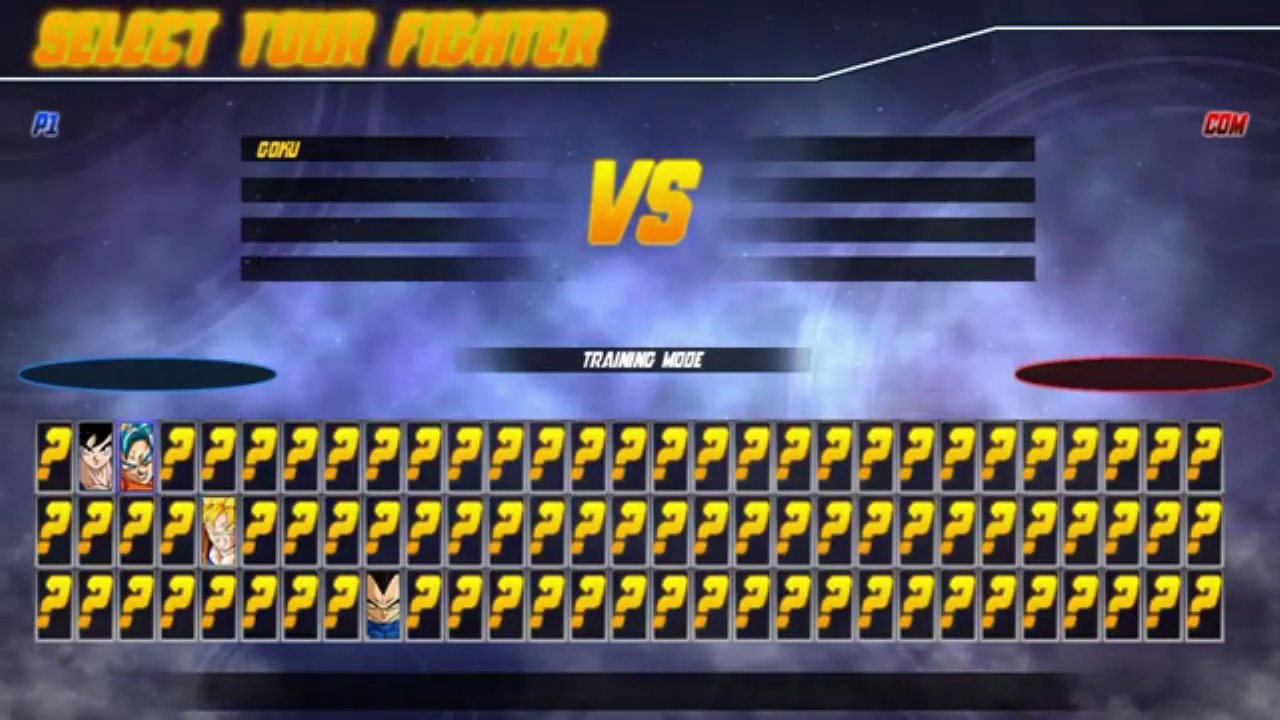
pyautogui.press('Up')
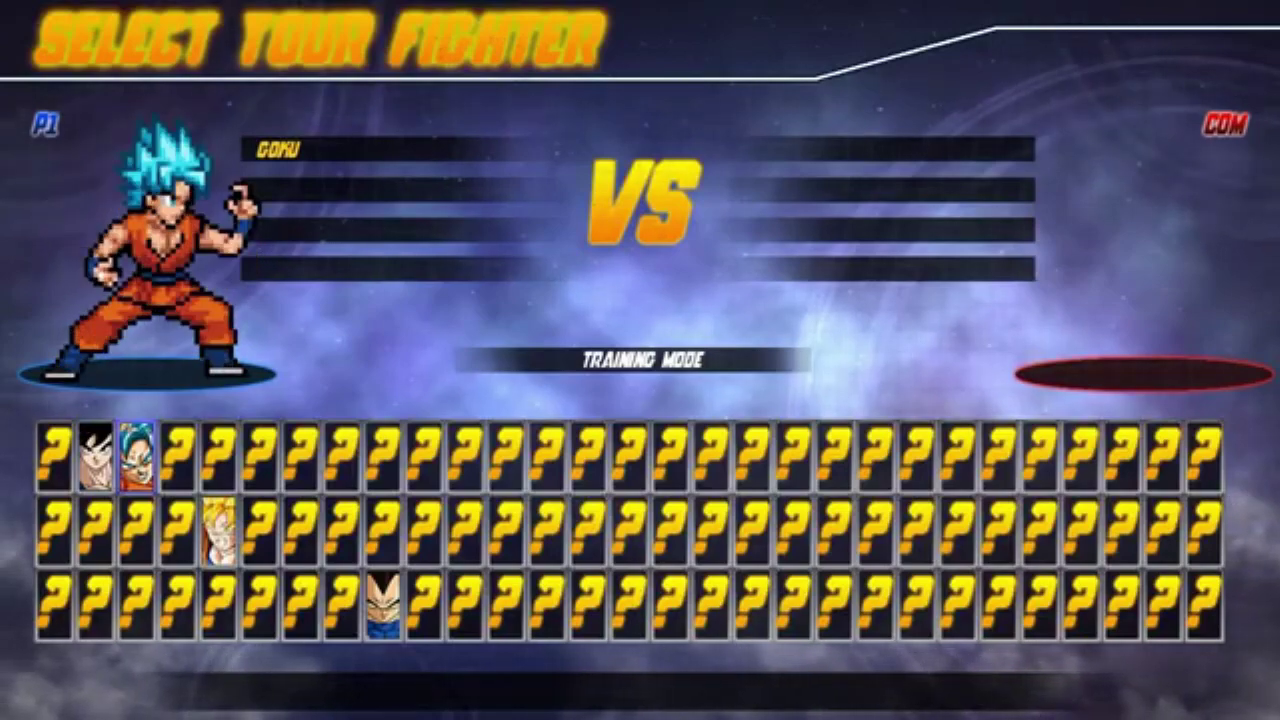
pyautogui.press('Up')
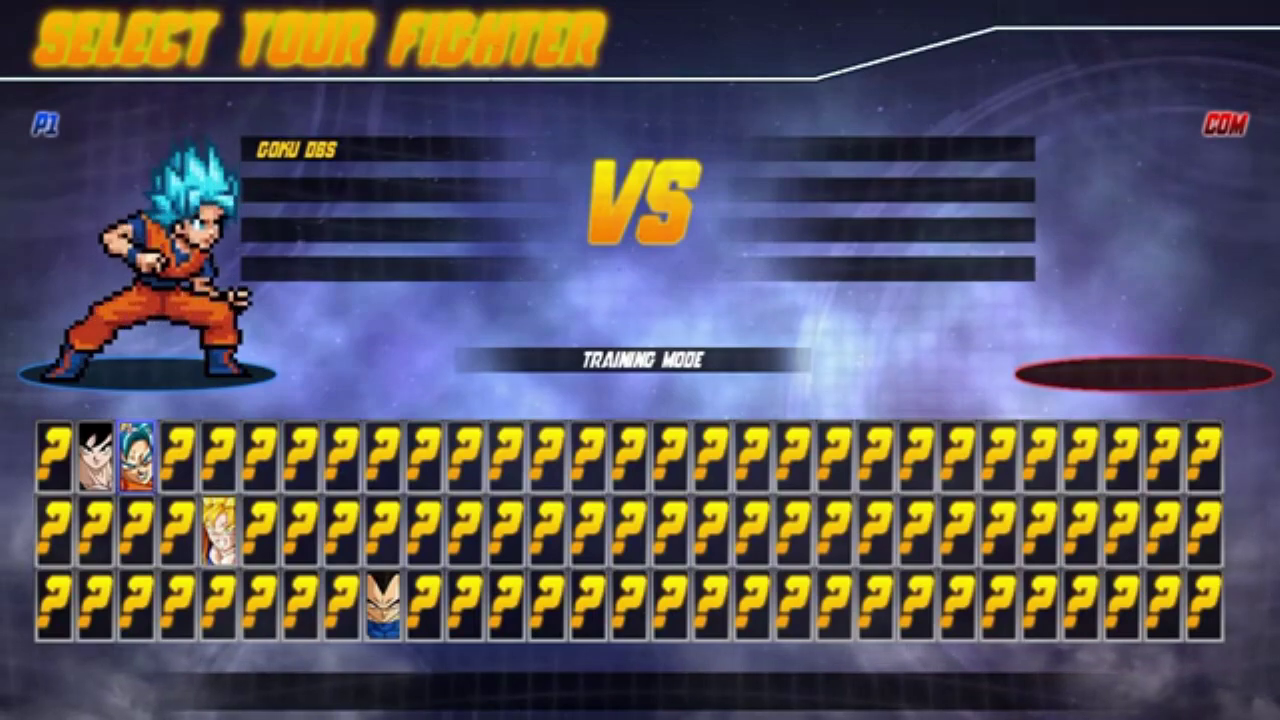
pyautogui.press('Up')
pyautogui.press('Up')
pyautogui.press('Up')
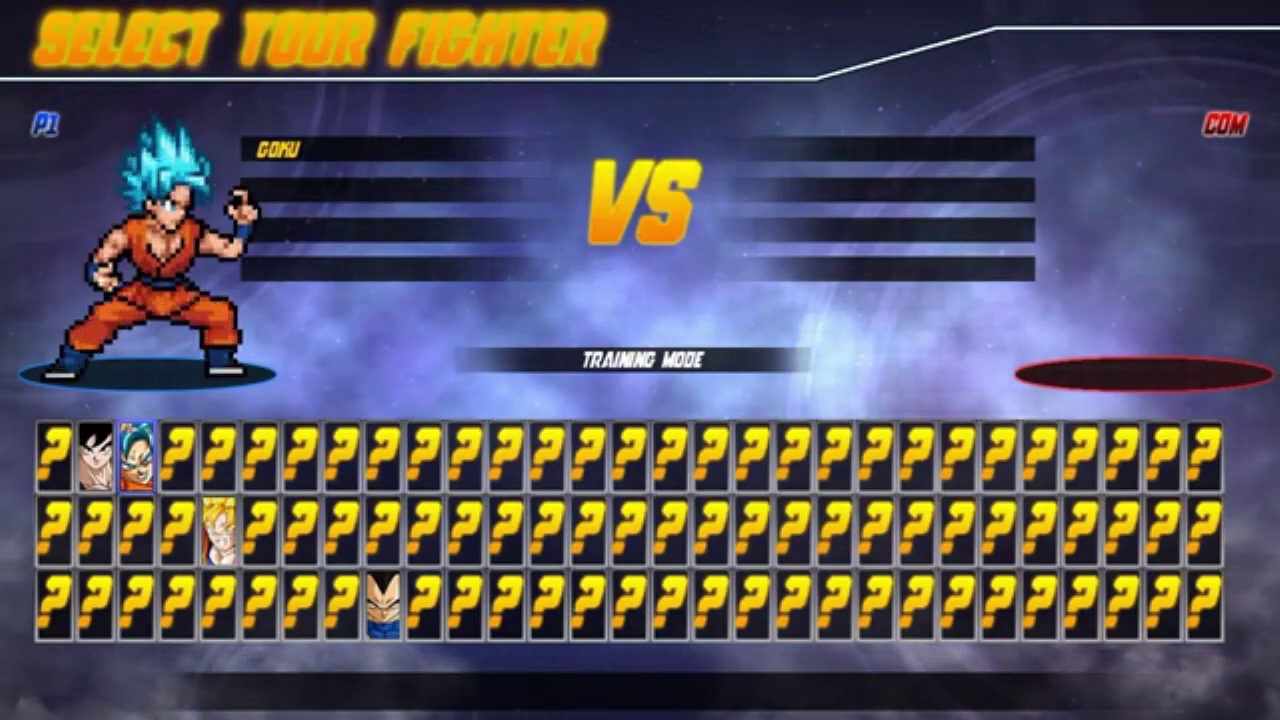
pyautogui.press('Down')
pyautogui.press('Right')
pyautogui.press('Right')
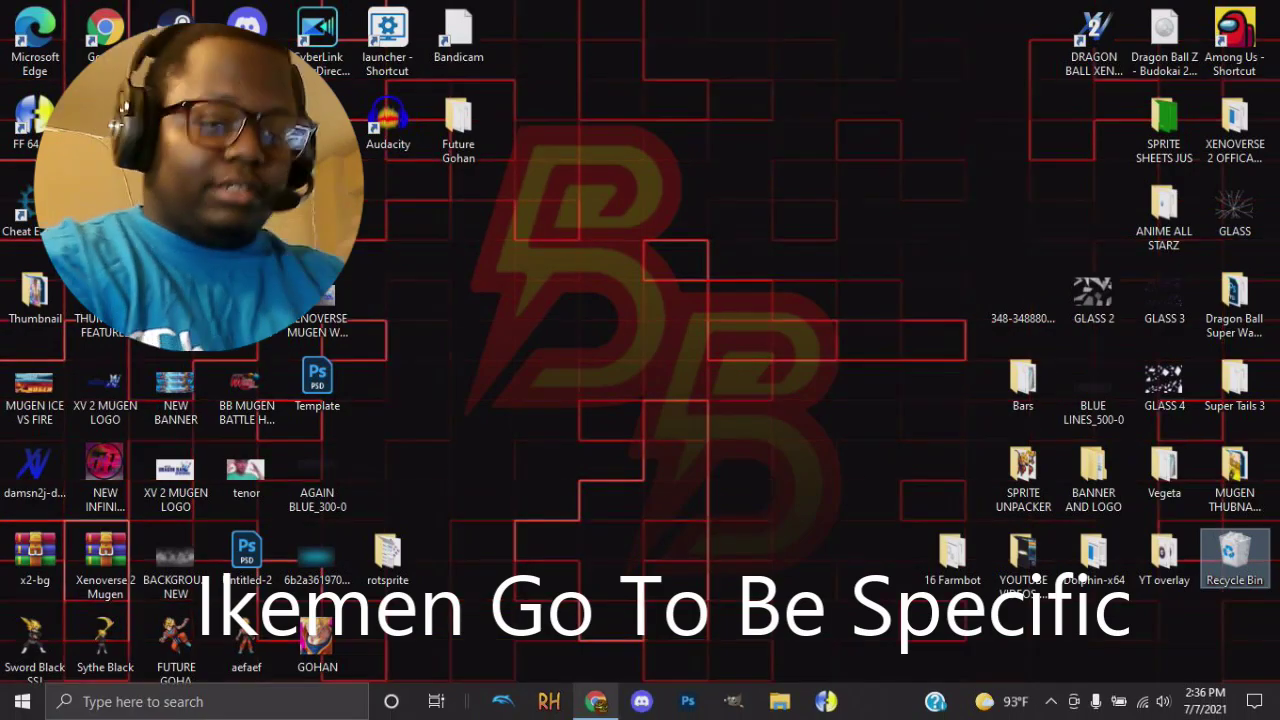
# Switch to the Chrome incognito window and search Google for "ikemen go downlad".
pyautogui.moveTo(596, 701)
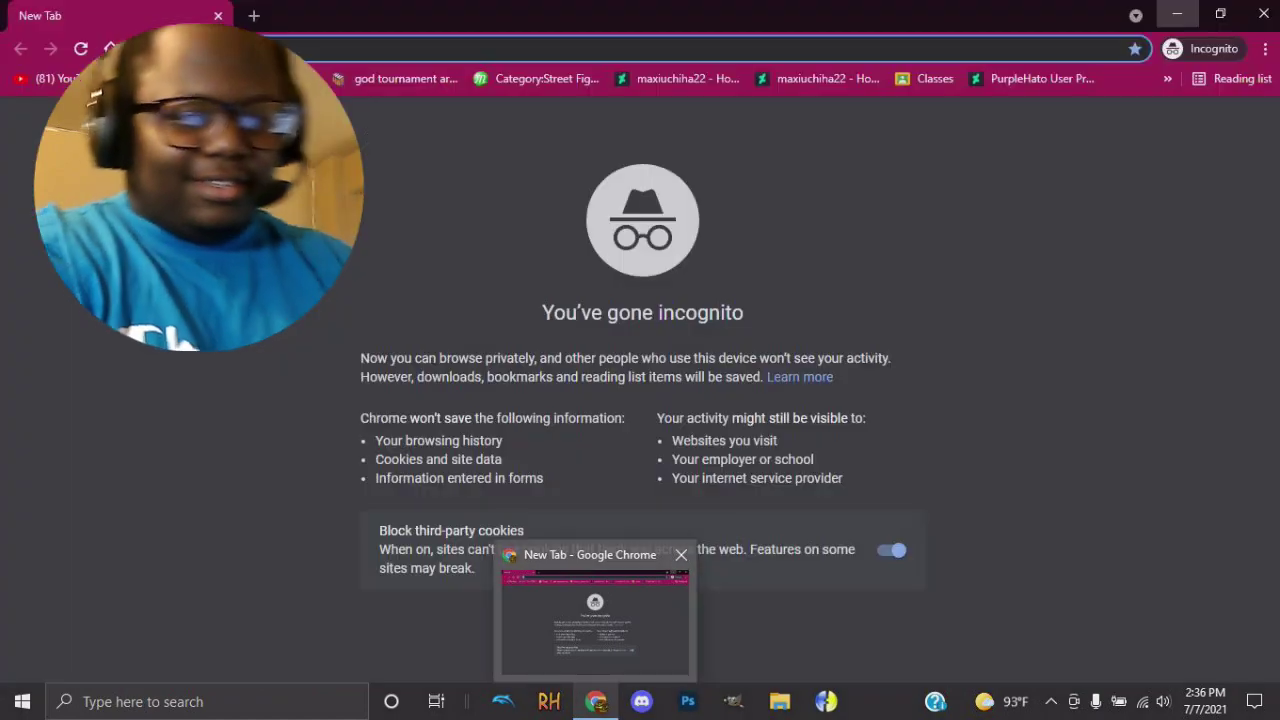
pyautogui.click(595, 615)
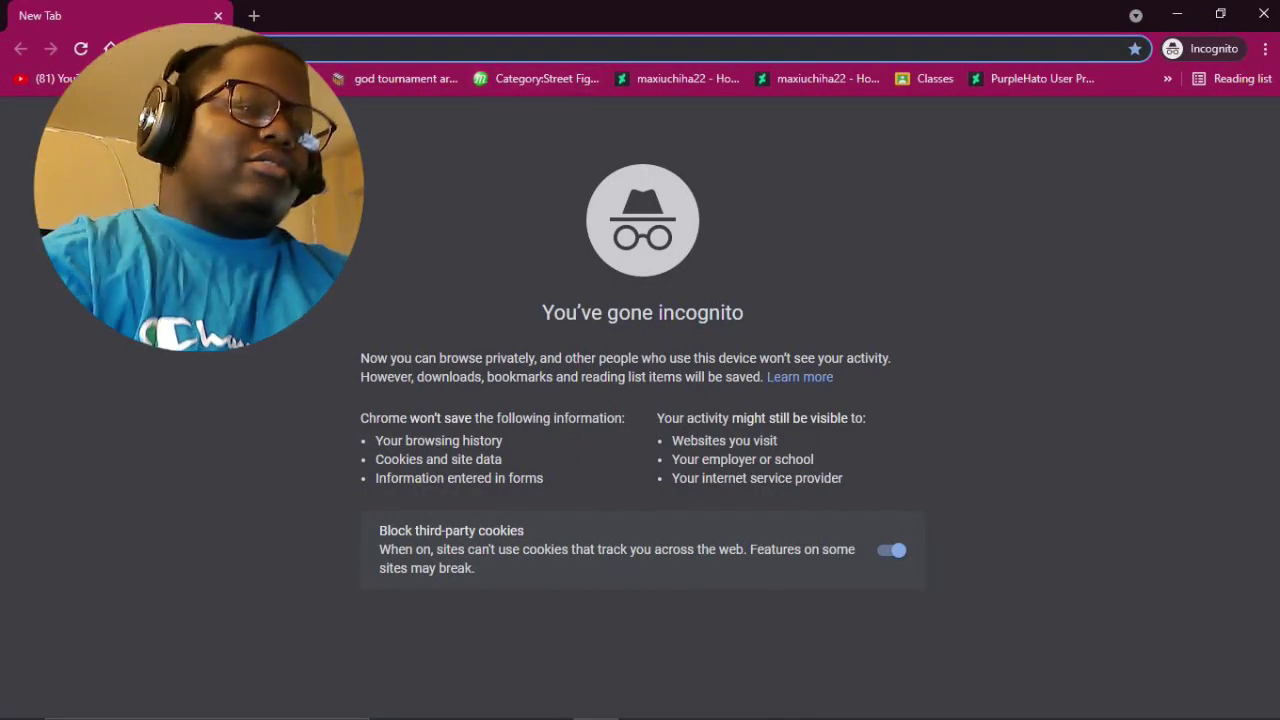
pyautogui.hotkey('ctrl', 'l')
pyautogui.write('ikemn')
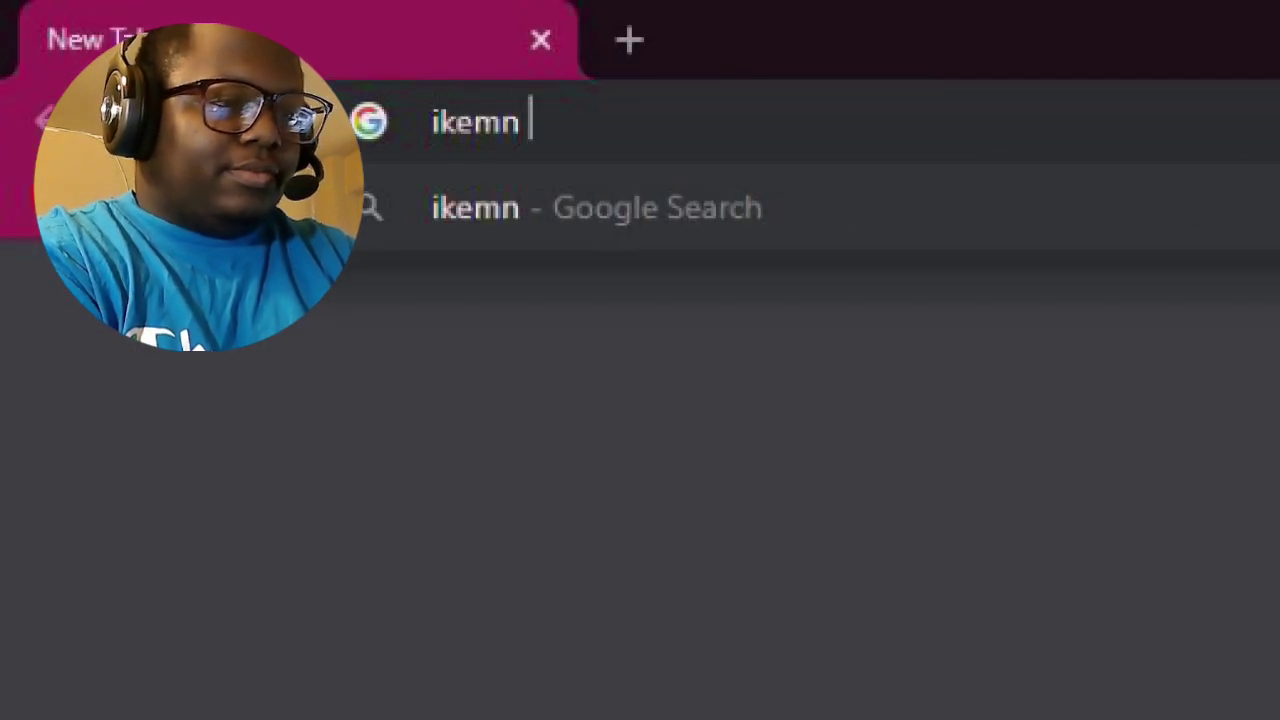
pyautogui.press('BackSpace')
pyautogui.press('BackSpace')
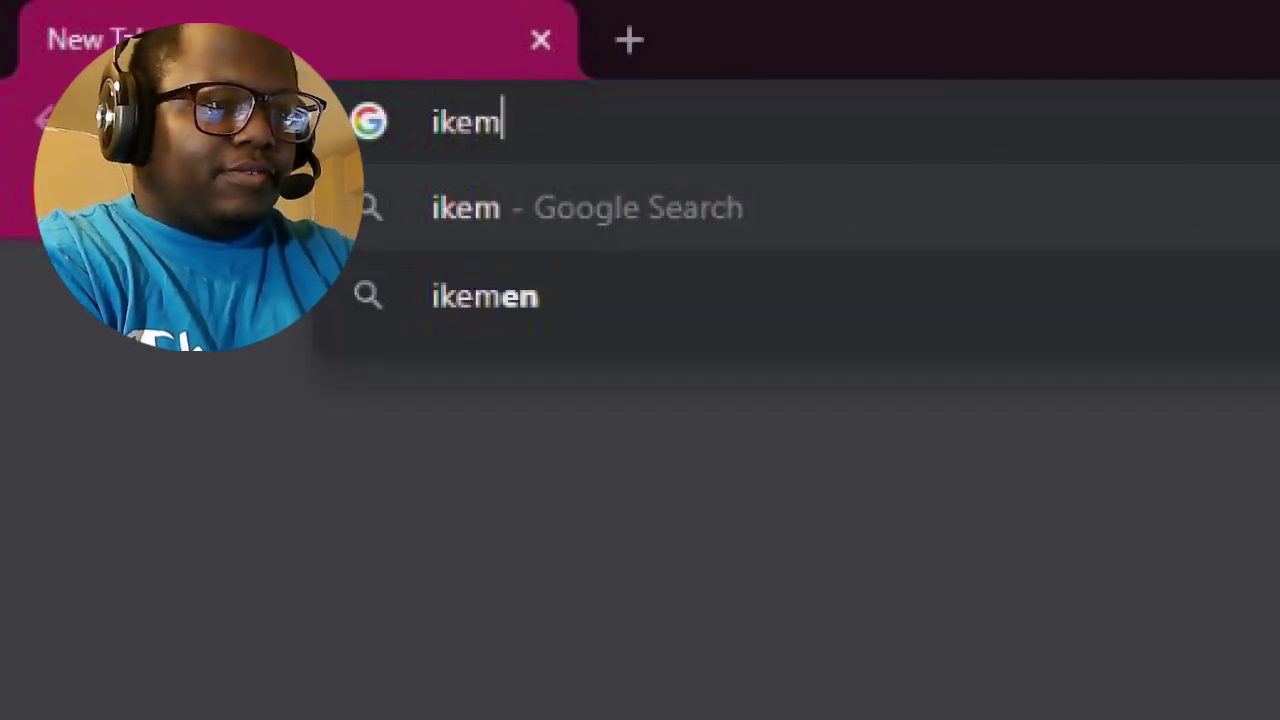
pyautogui.write('e')
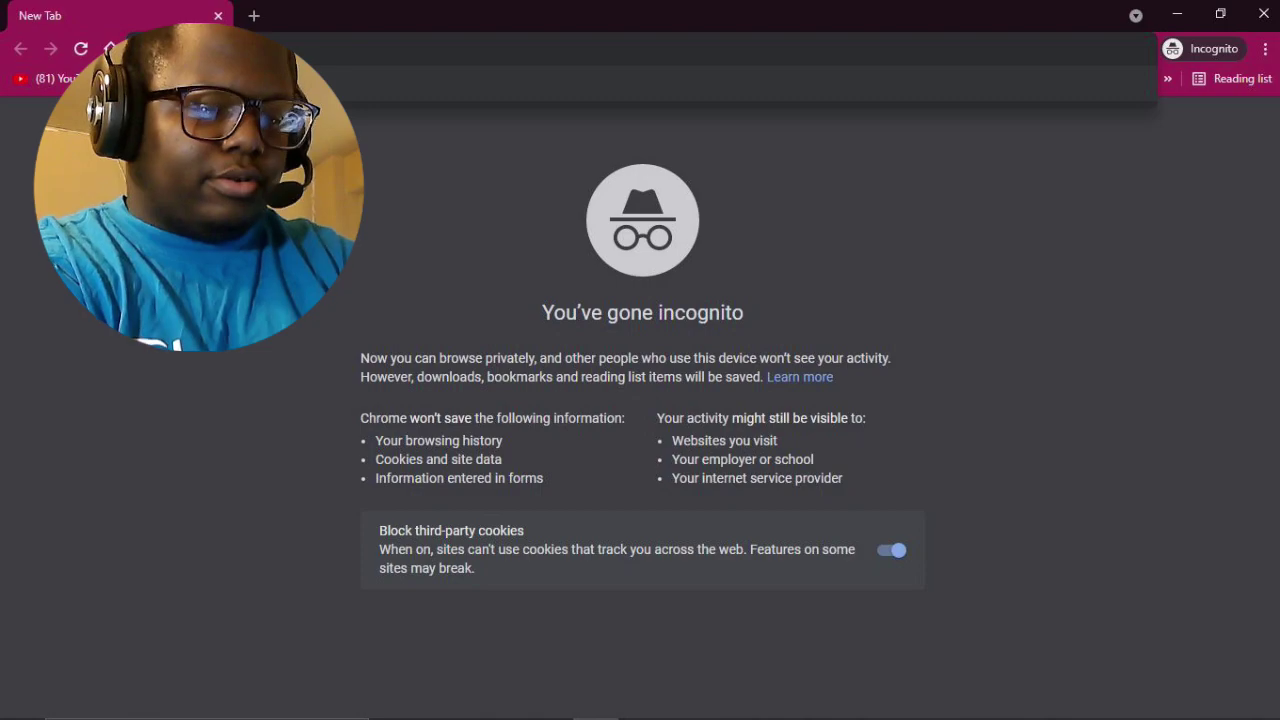
pyautogui.press('Return')
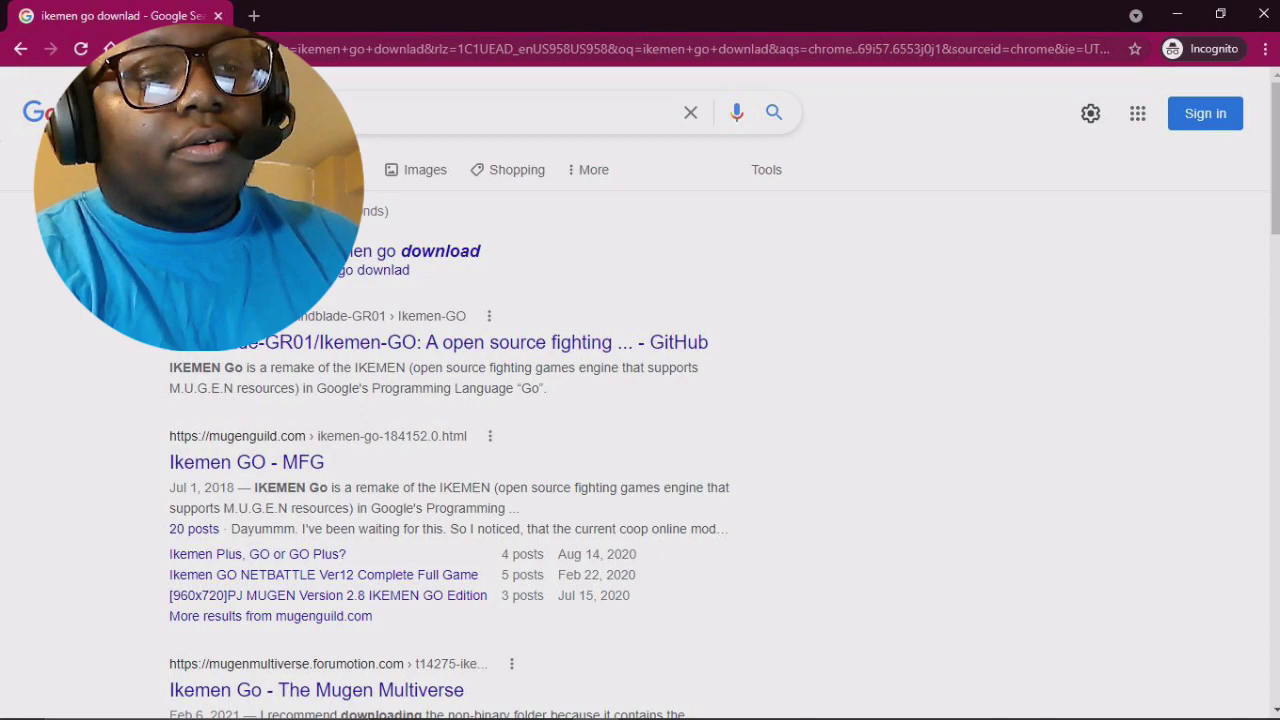
# Open the Windblade-GR01/Ikemen-GO GitHub repository from the search results and go to its 0.97.0 release.
pyautogui.click(500, 342)
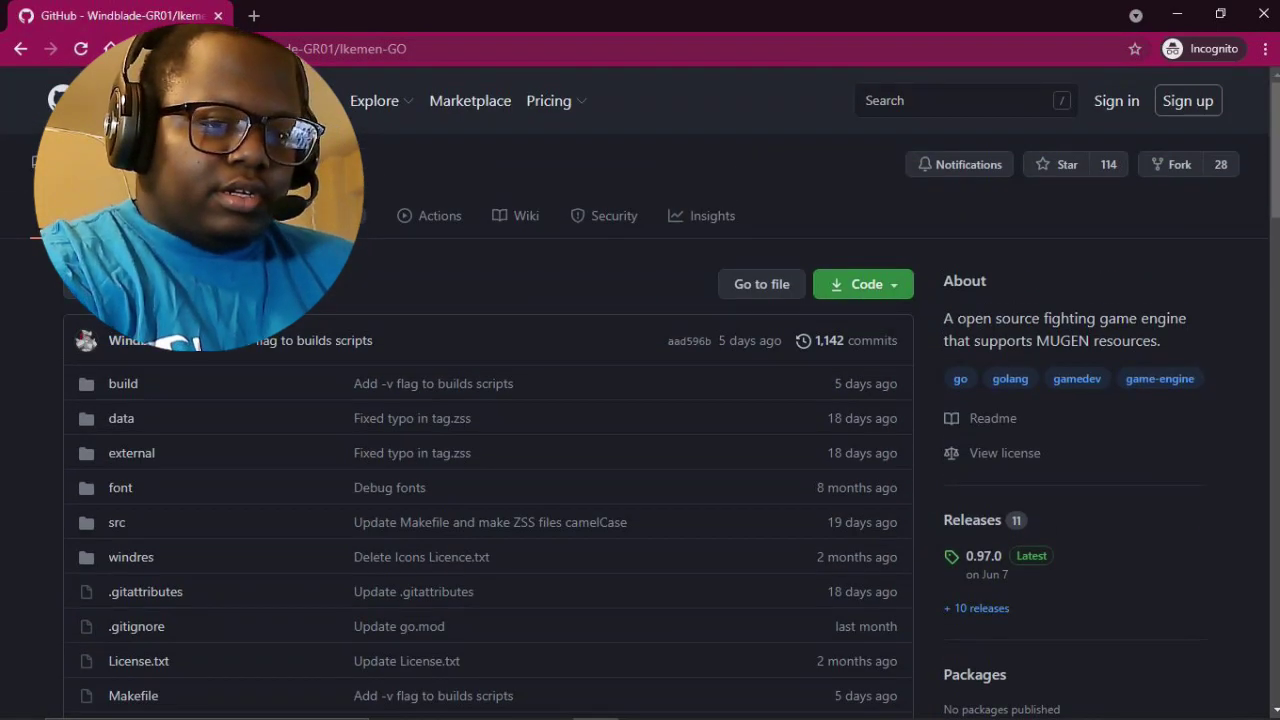
pyautogui.scroll(-4, 500, 281)
pyautogui.scroll(1, 500, 400)
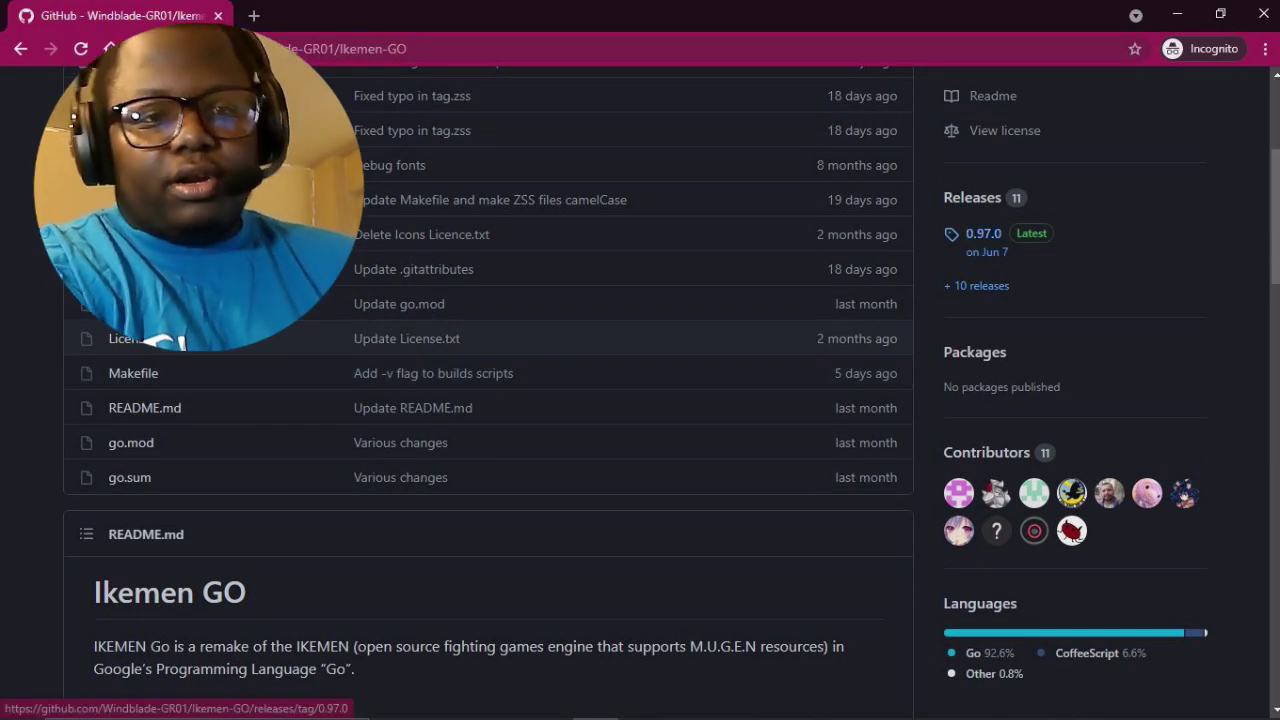
pyautogui.click(984, 233)
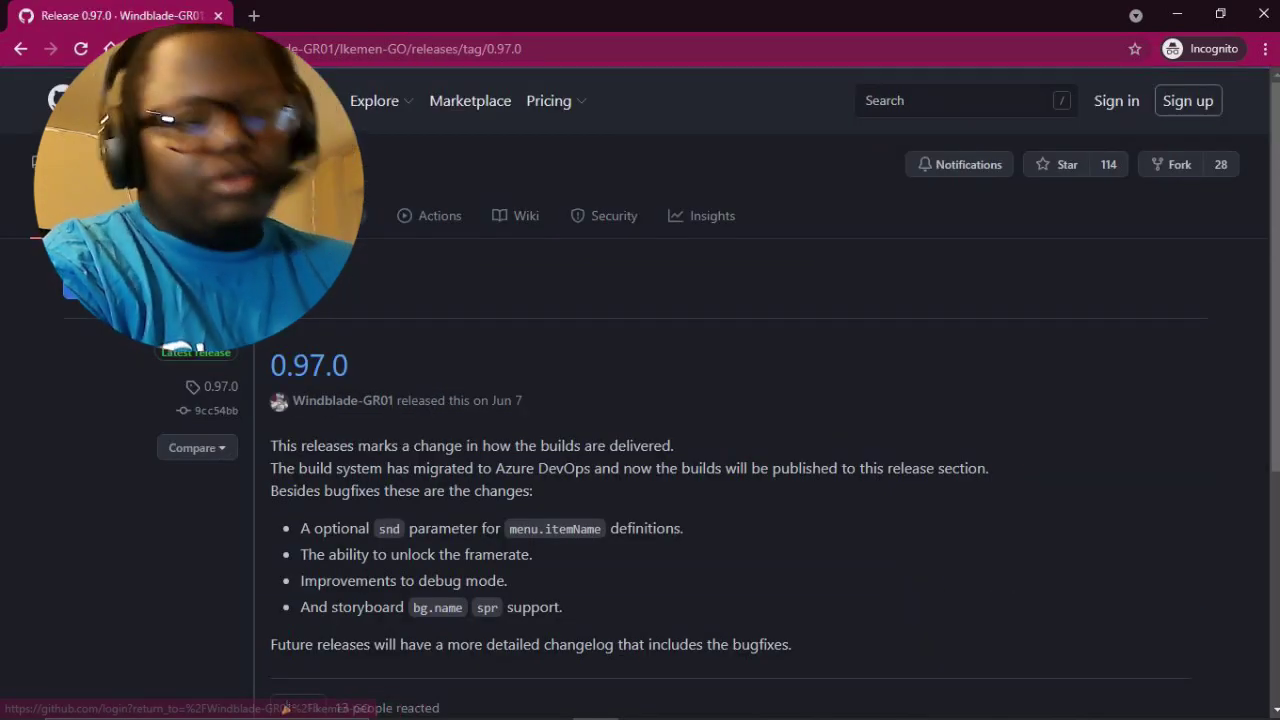
# Download Ikemen_GO_v0.97.0.zip from the release's assets.
pyautogui.scroll(-3, 730, 450)
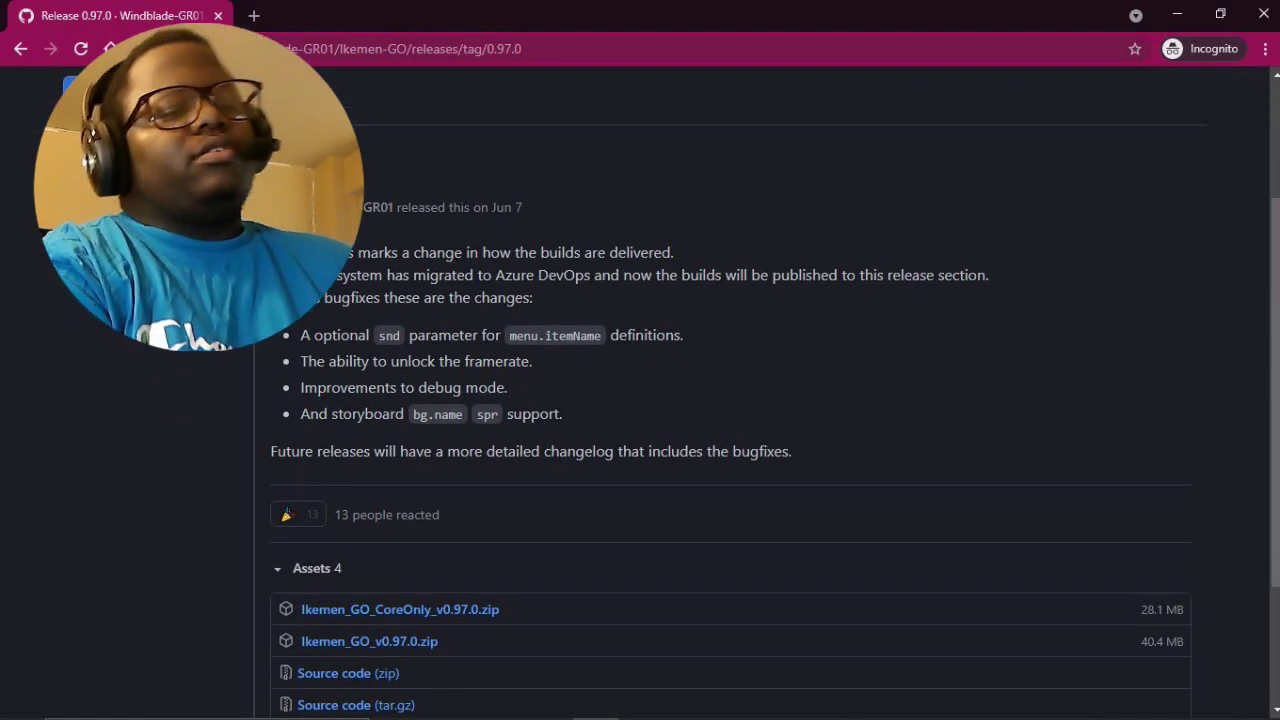
pyautogui.scroll(1, 730, 400)
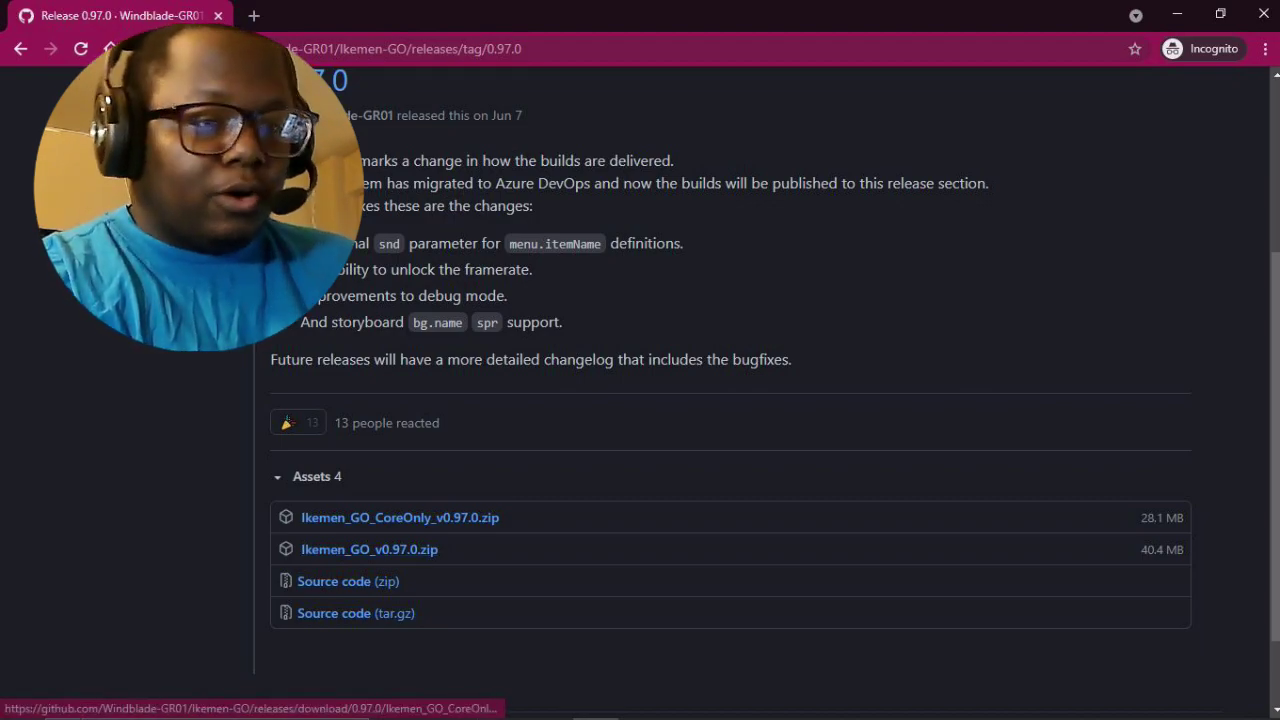
pyautogui.scroll(-2, 730, 450)
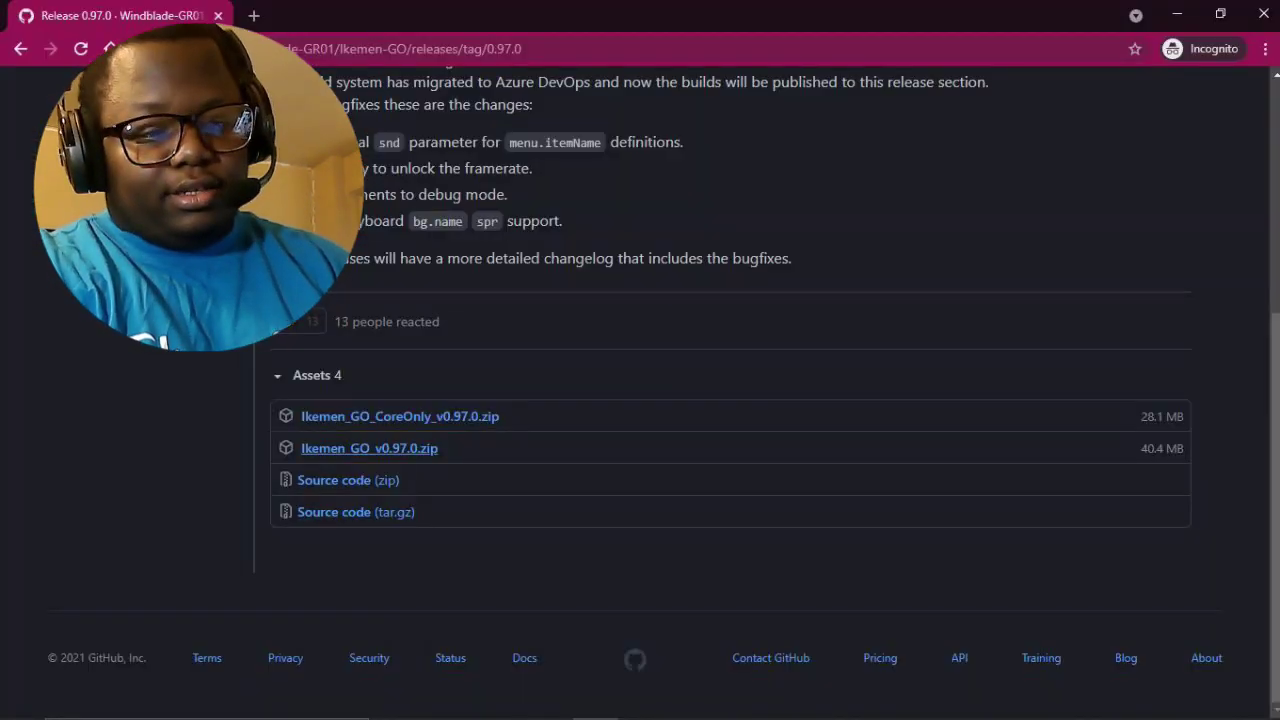
pyautogui.click(369, 448)
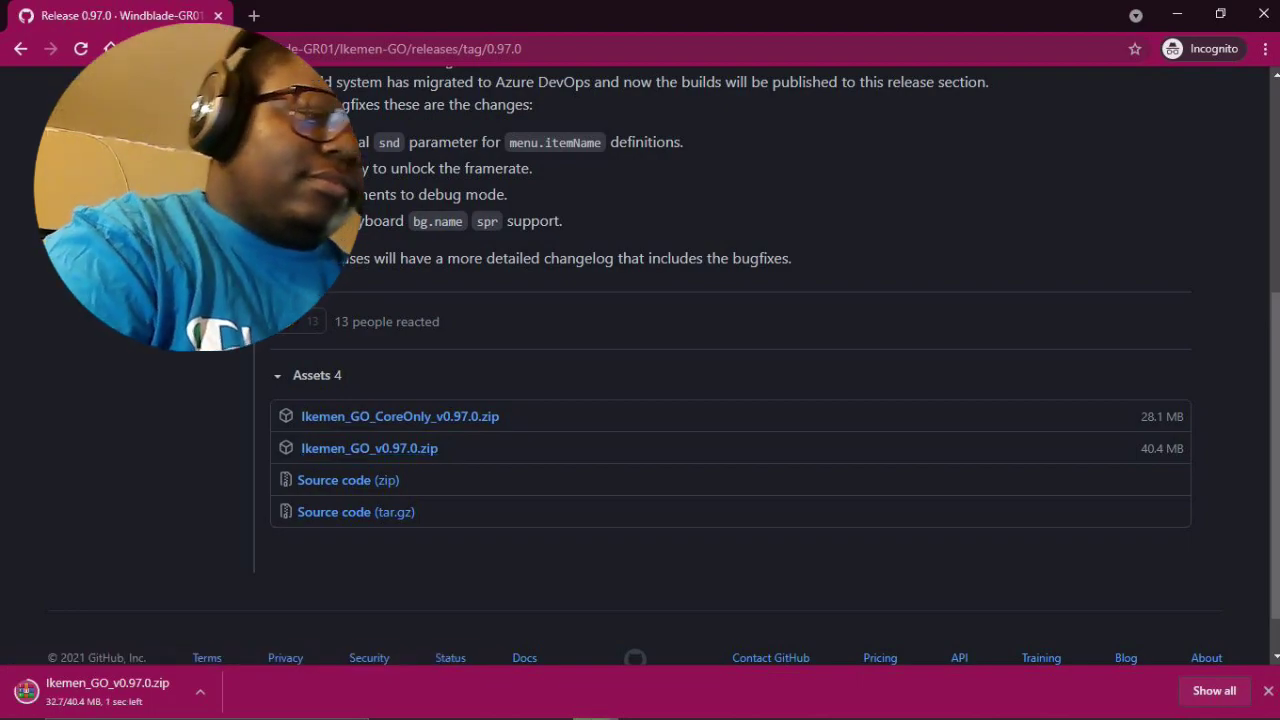
# Open the repository's wiki and follow its link to the K4thos/Ikemen_GO feature wiki.
pyautogui.scroll(3, 640, 400)
pyautogui.scroll(-2, 640, 400)
pyautogui.scroll(4, 640, 400)
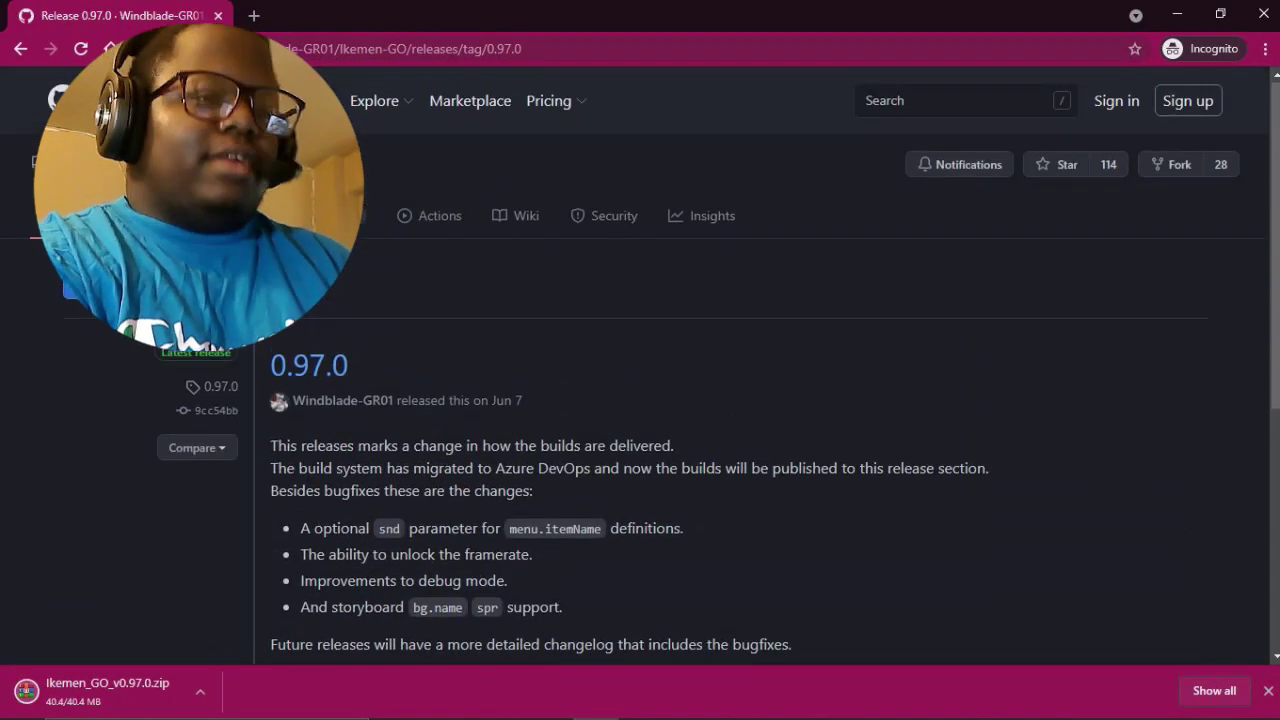
pyautogui.click(520, 216)
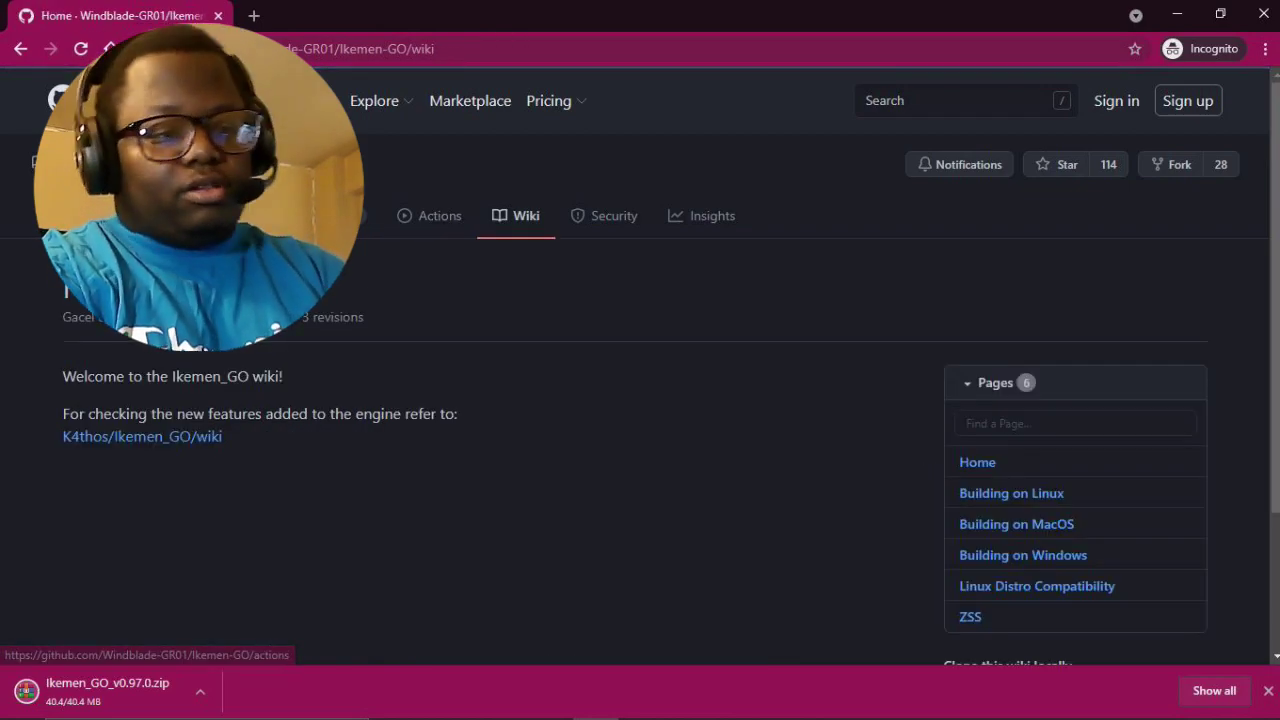
pyautogui.click(142, 436)
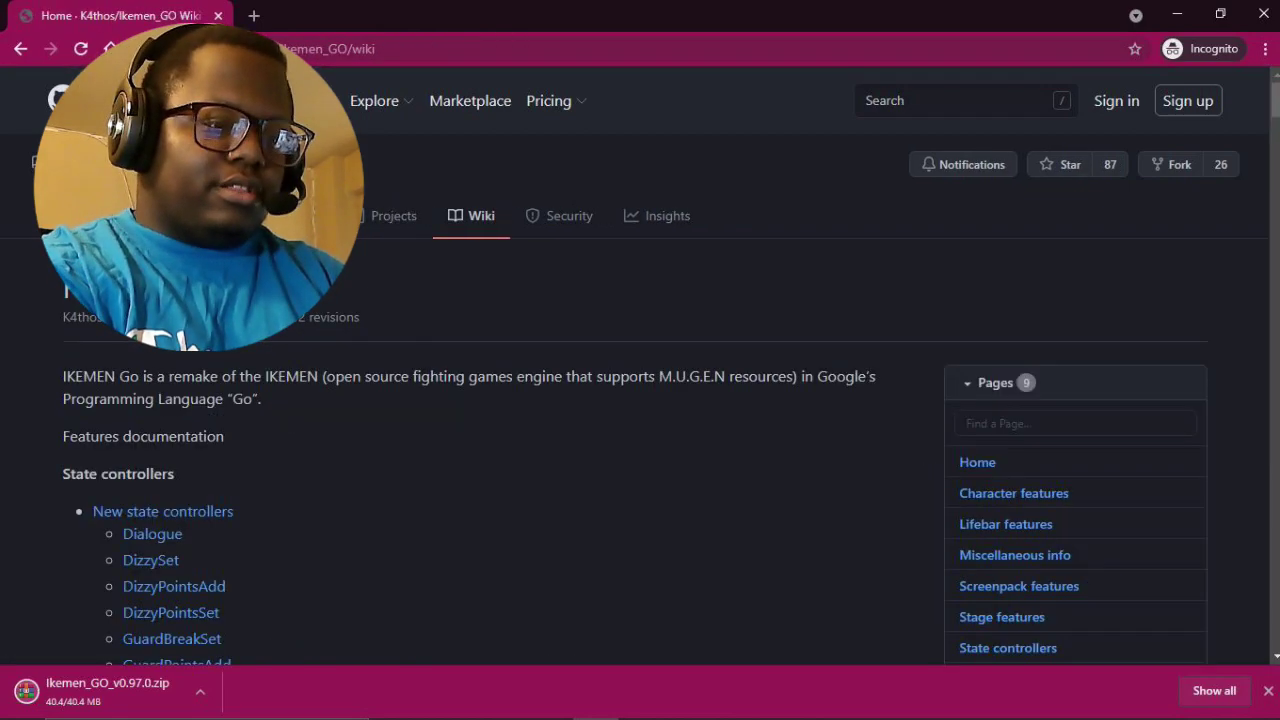
# Look through the wiki's feature index and find "screen" on the page to locate the Screenpack features section.
pyautogui.scroll(-4, 640, 400)
pyautogui.scroll(2, 640, 400)
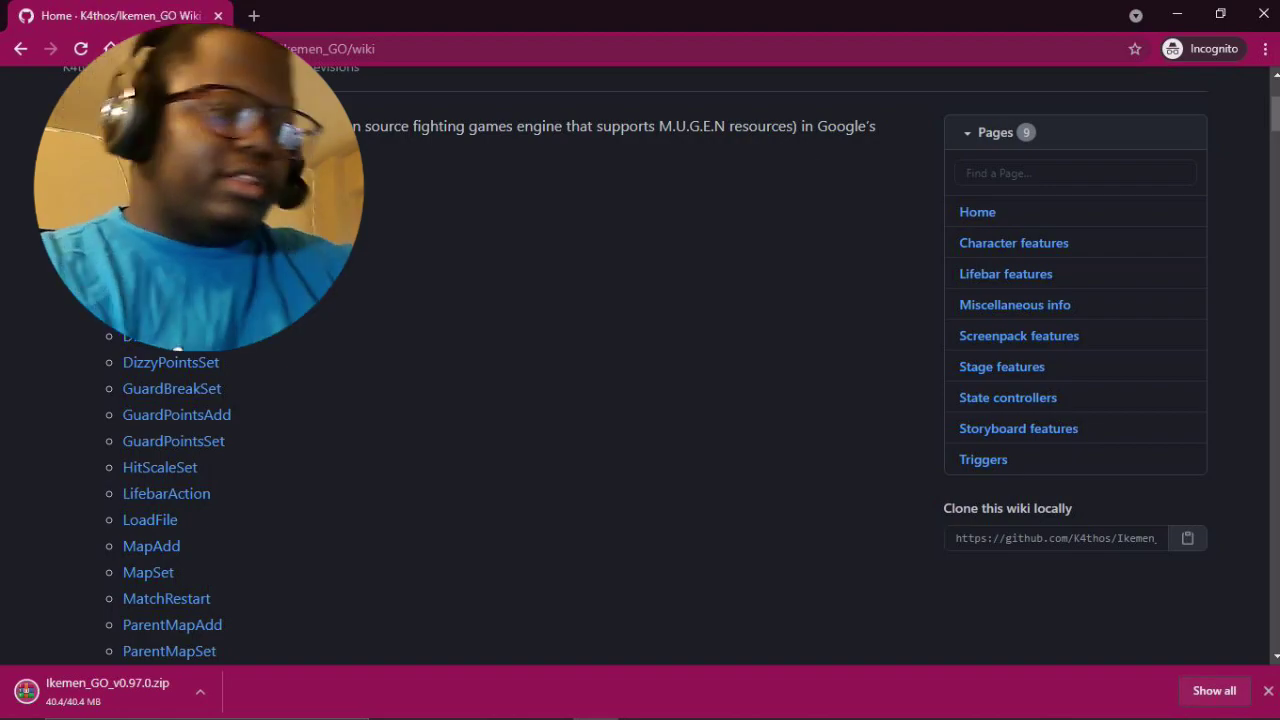
pyautogui.scroll(-15, 640, 400)
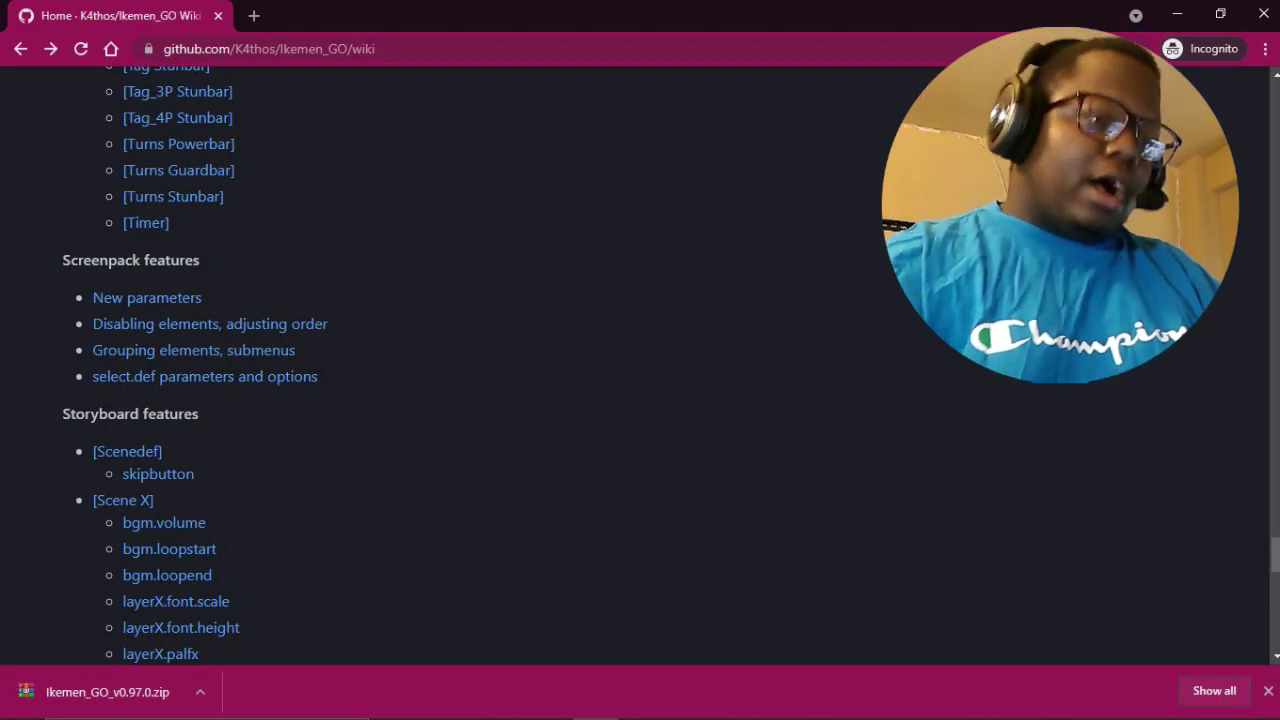
pyautogui.scroll(12, 640, 365)
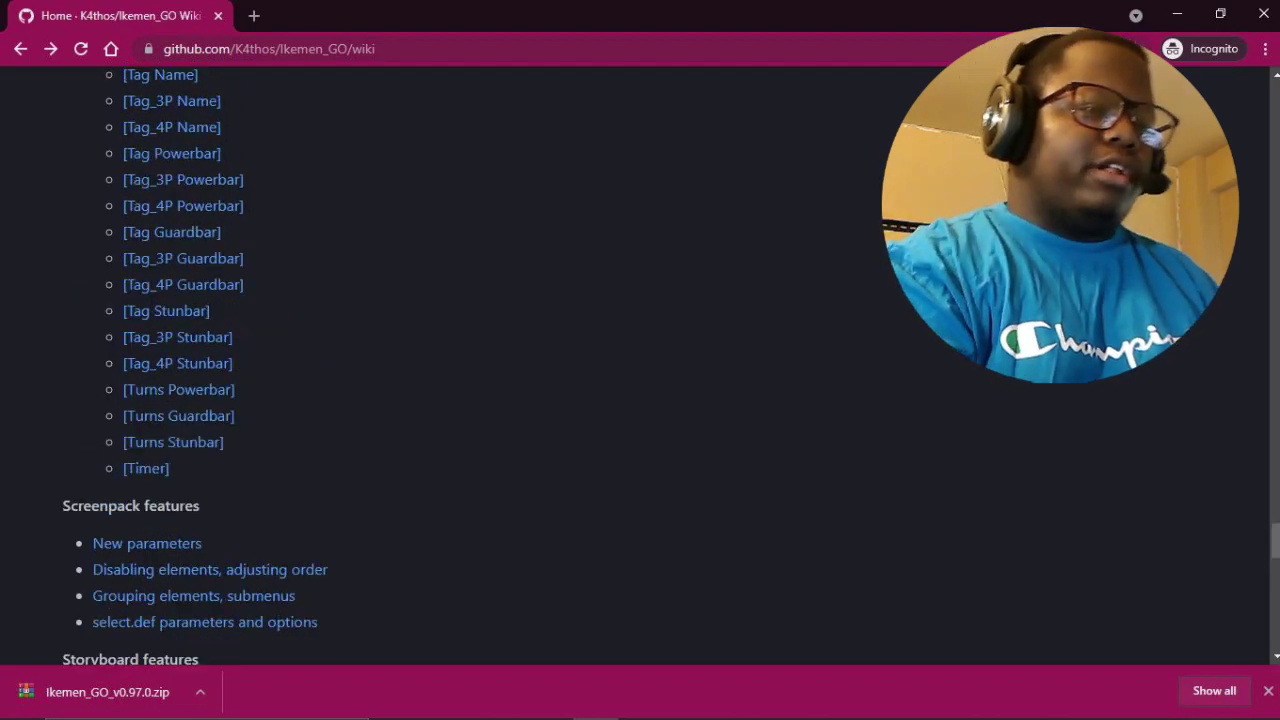
pyautogui.scroll(-12, 640, 365)
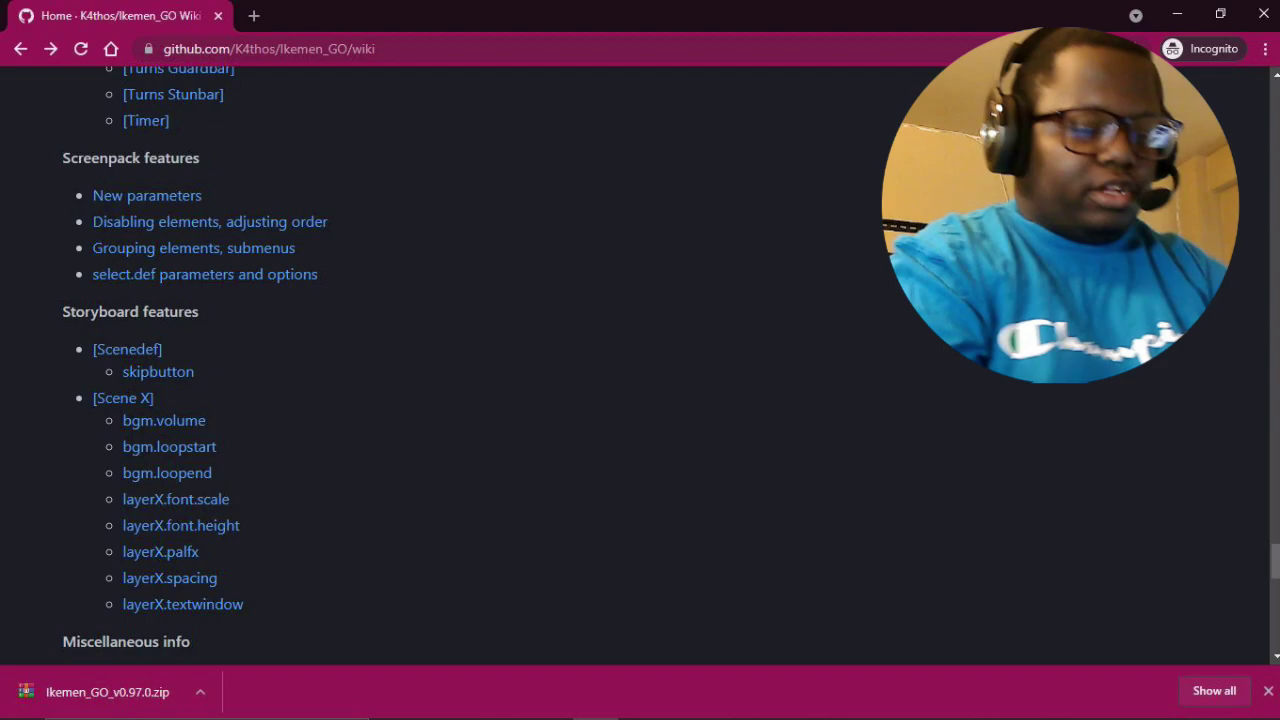
pyautogui.hotkey('ctrl', 'f')
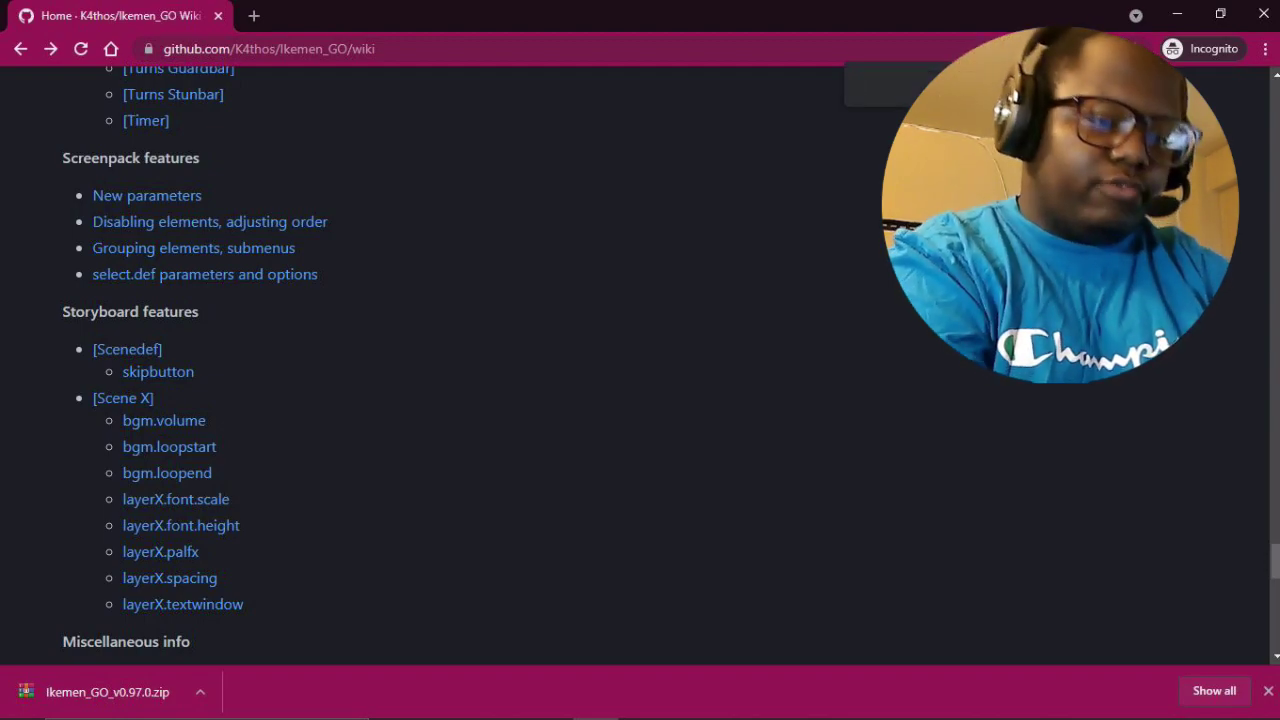
pyautogui.write('scr')
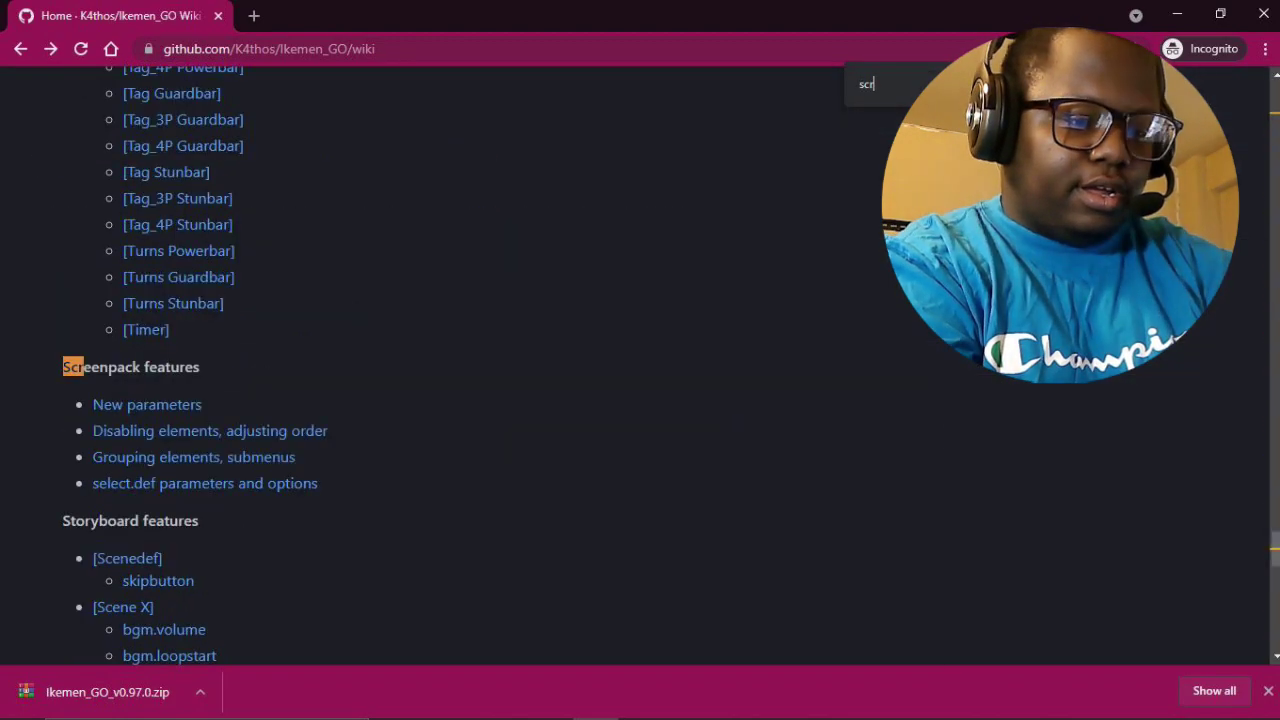
pyautogui.write('een')
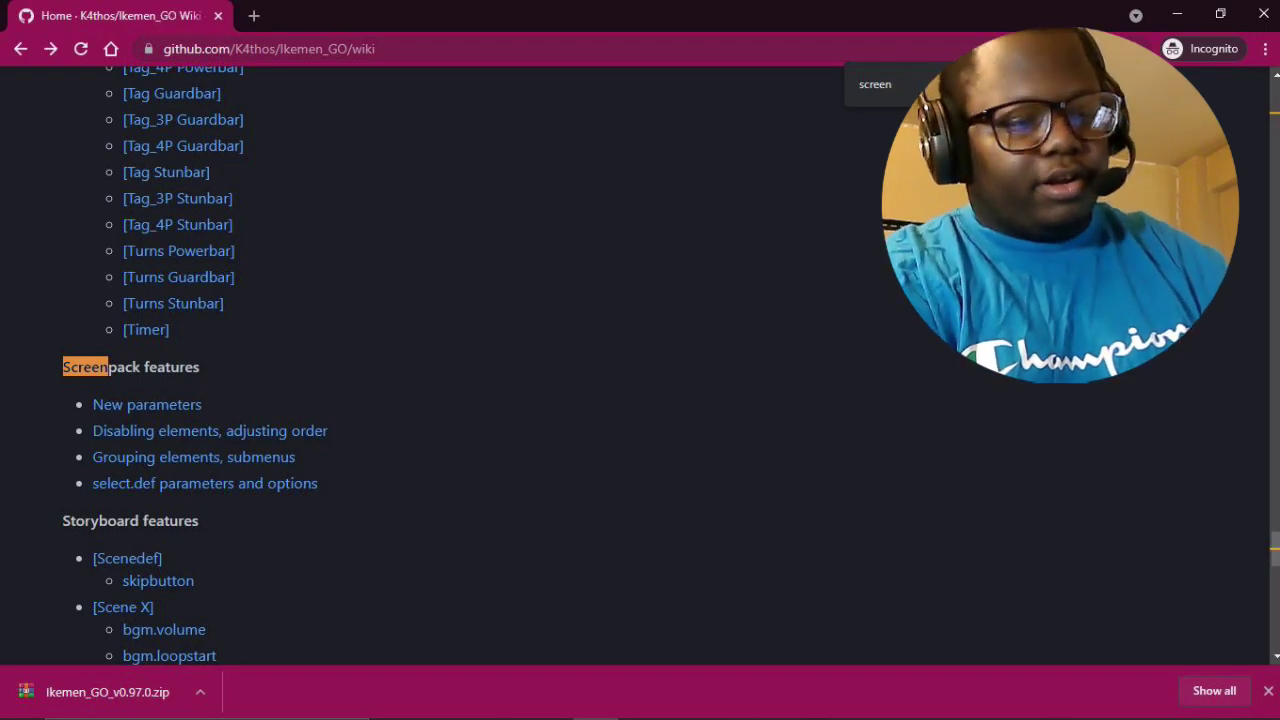
pyautogui.press('Escape')
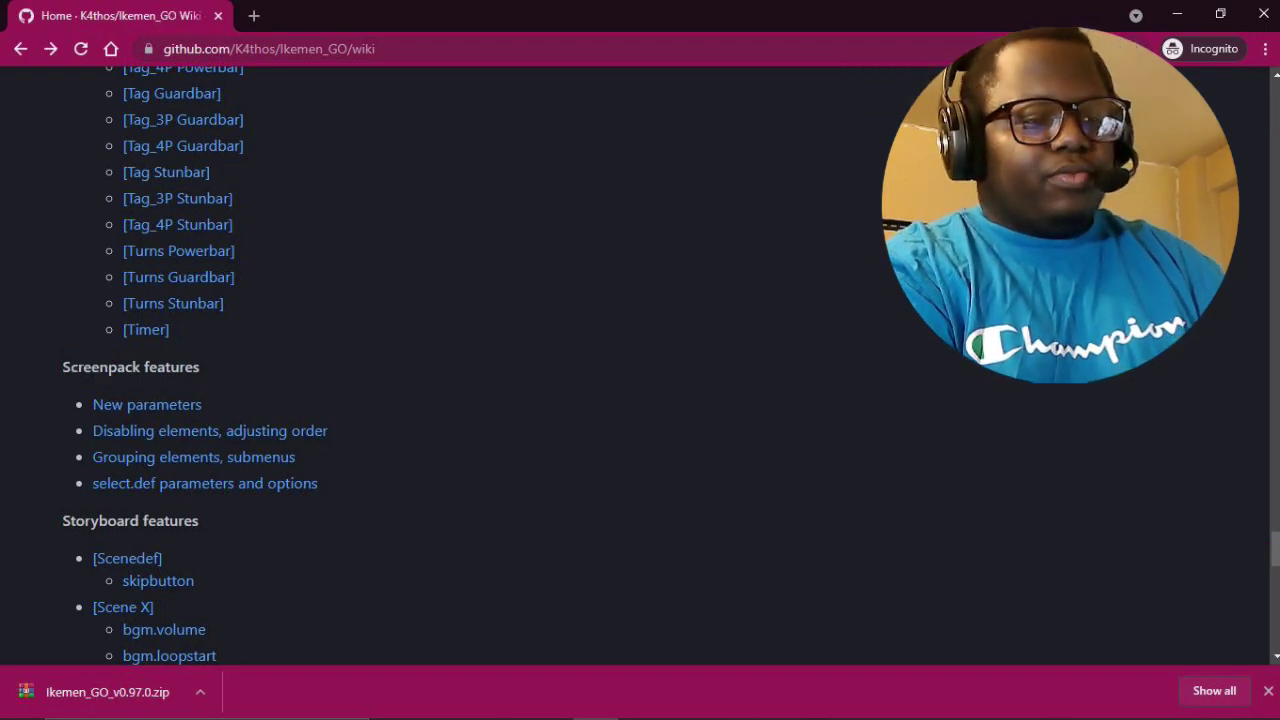
# Open New parameters under Screenpack features and examine the reserved item names for the main menu and options.
pyautogui.scroll(-1, 147, 265)
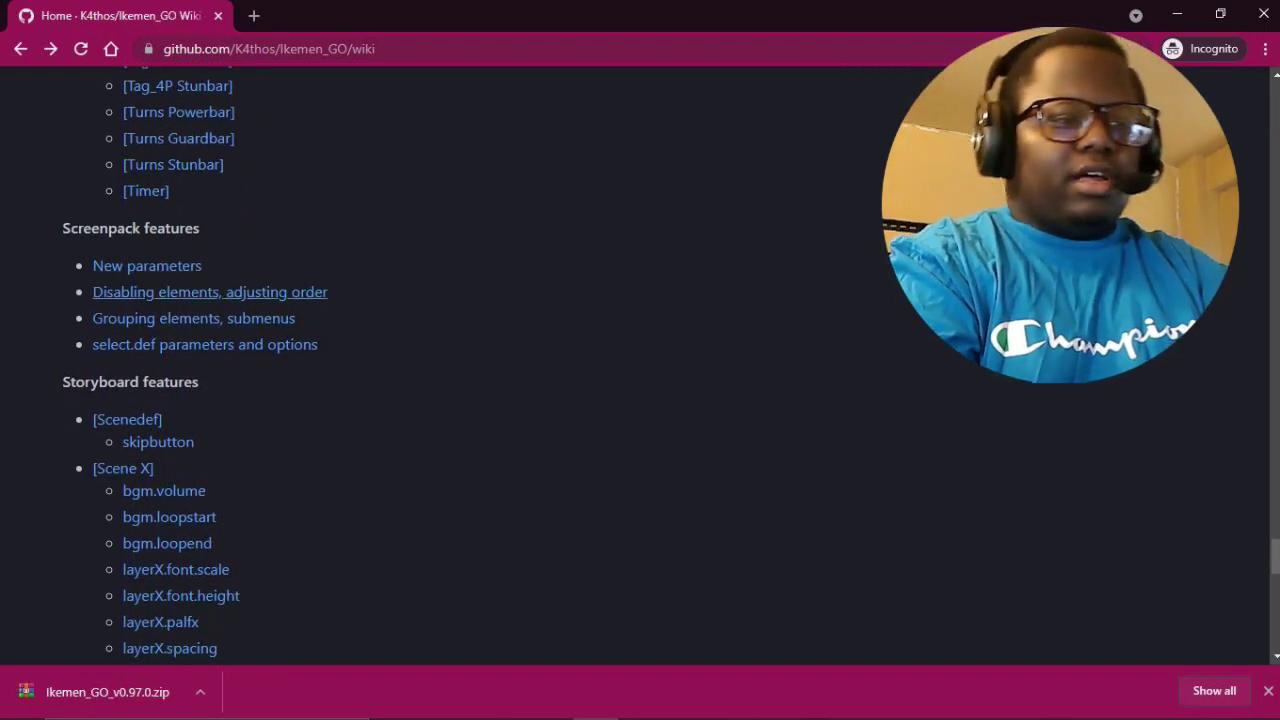
pyautogui.click(147, 265)
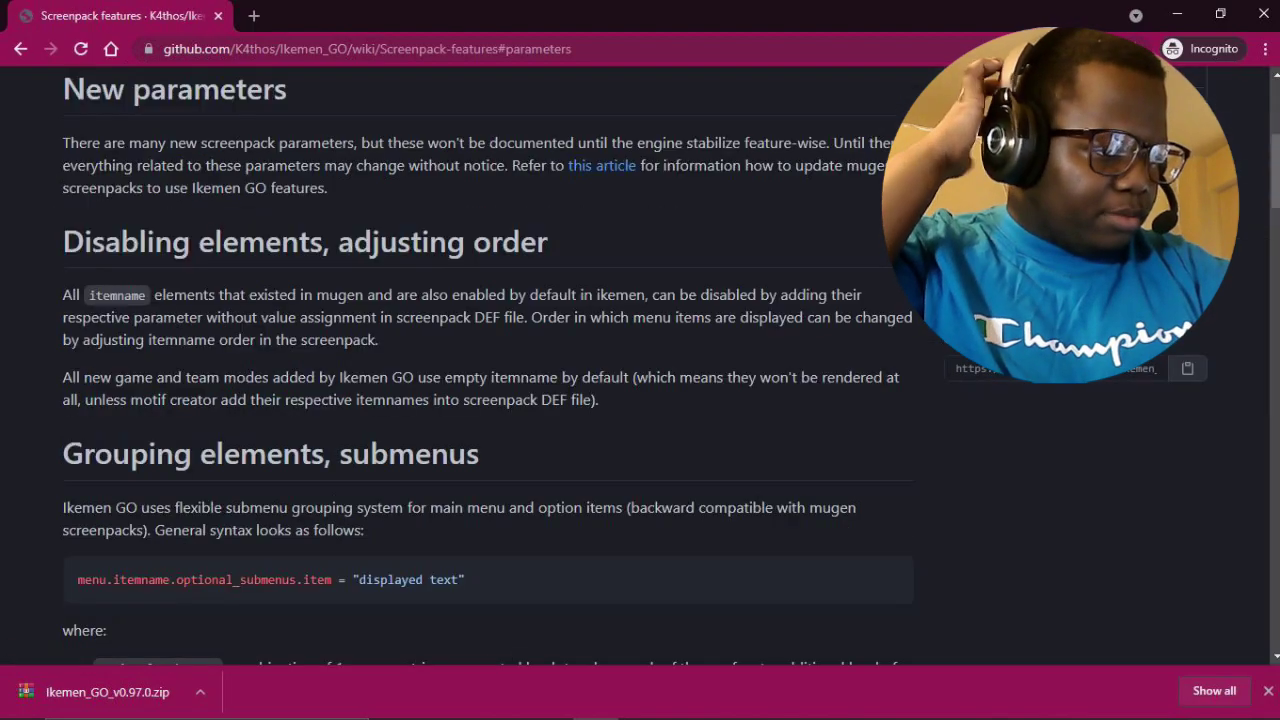
pyautogui.scroll(-12, 147, 265)
pyautogui.scroll(-2, 480, 365)
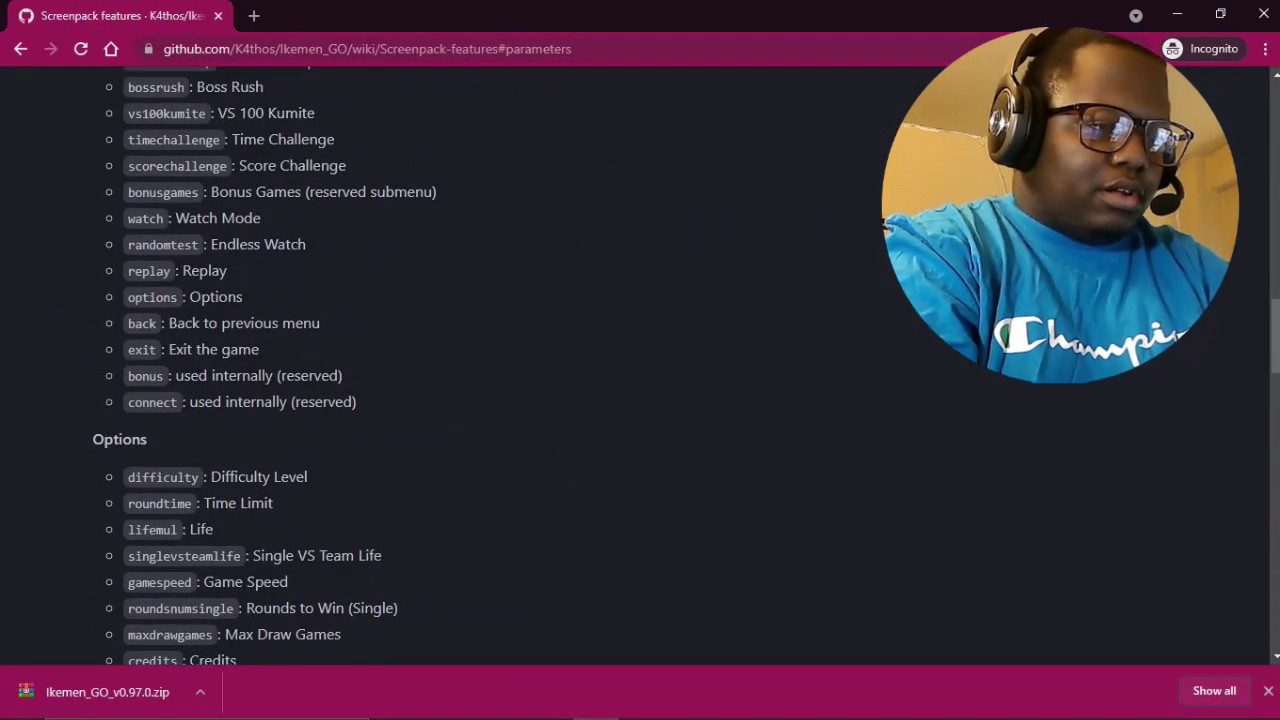
pyautogui.scroll(10, 480, 365)
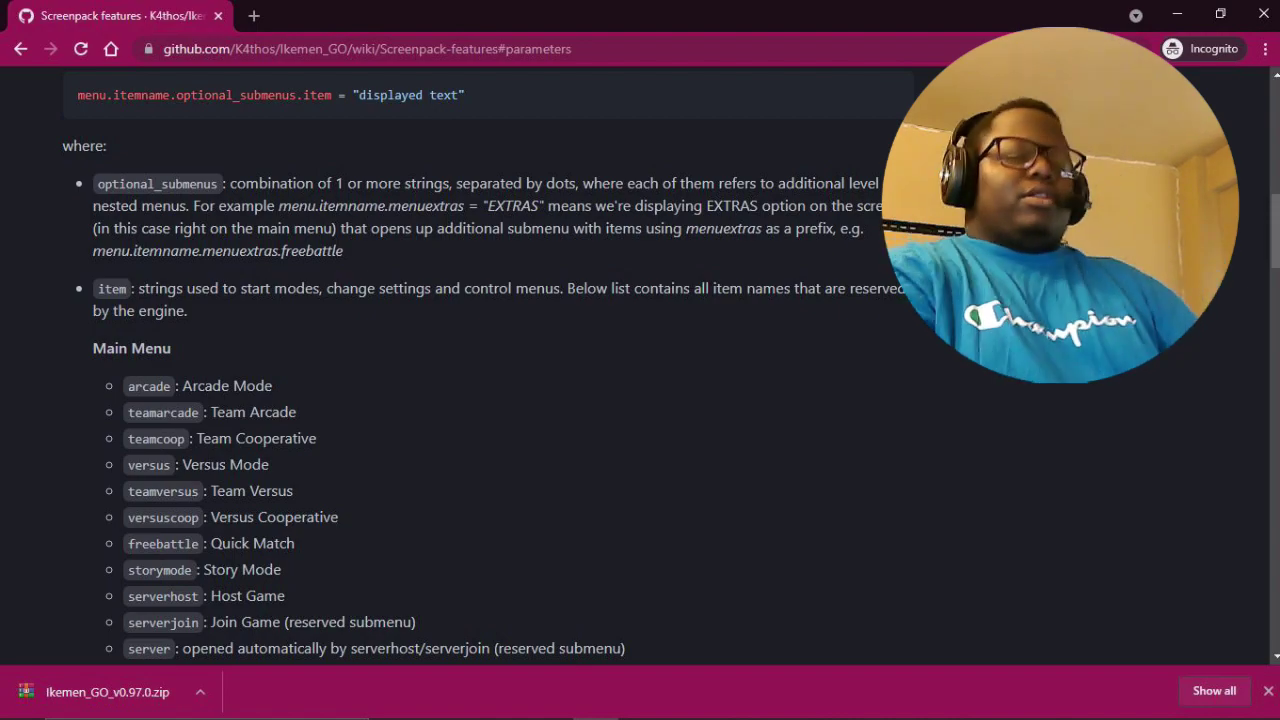
pyautogui.scroll(-3, 480, 365)
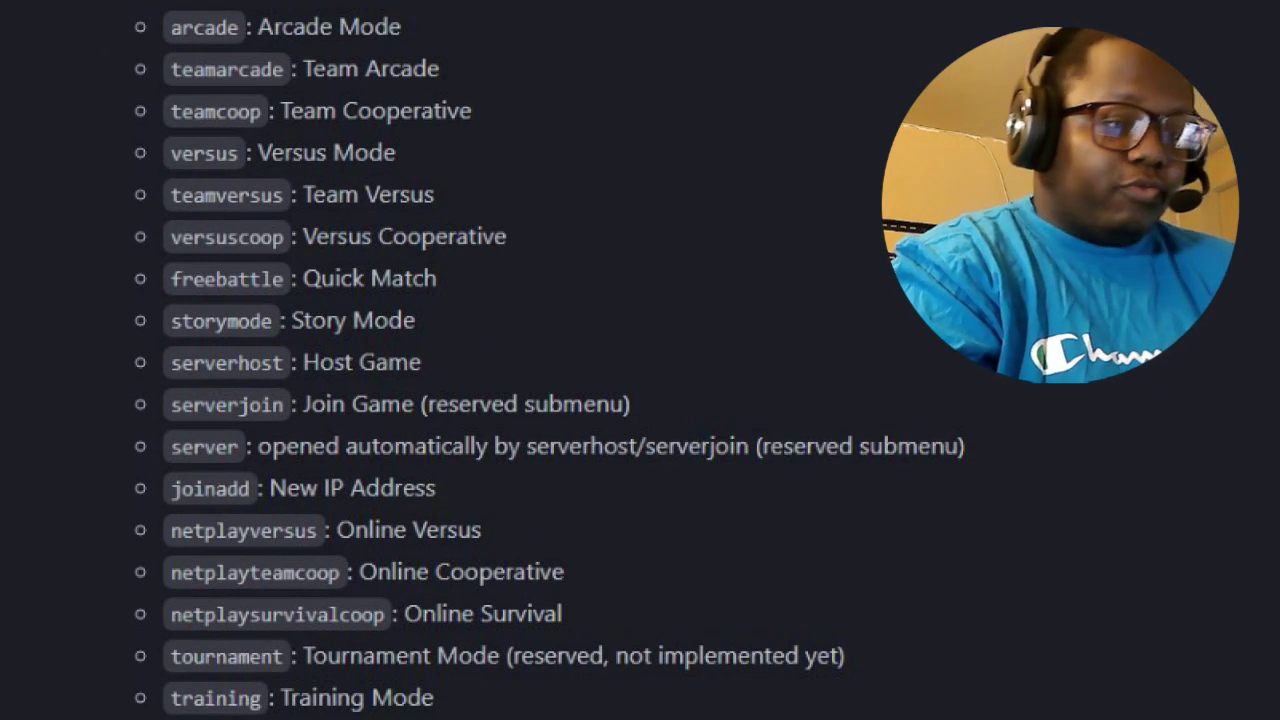
# Look through the remaining reserved item names down to the select.def parameters section, and close the browser.
pyautogui.scroll(-3, 640, 360)
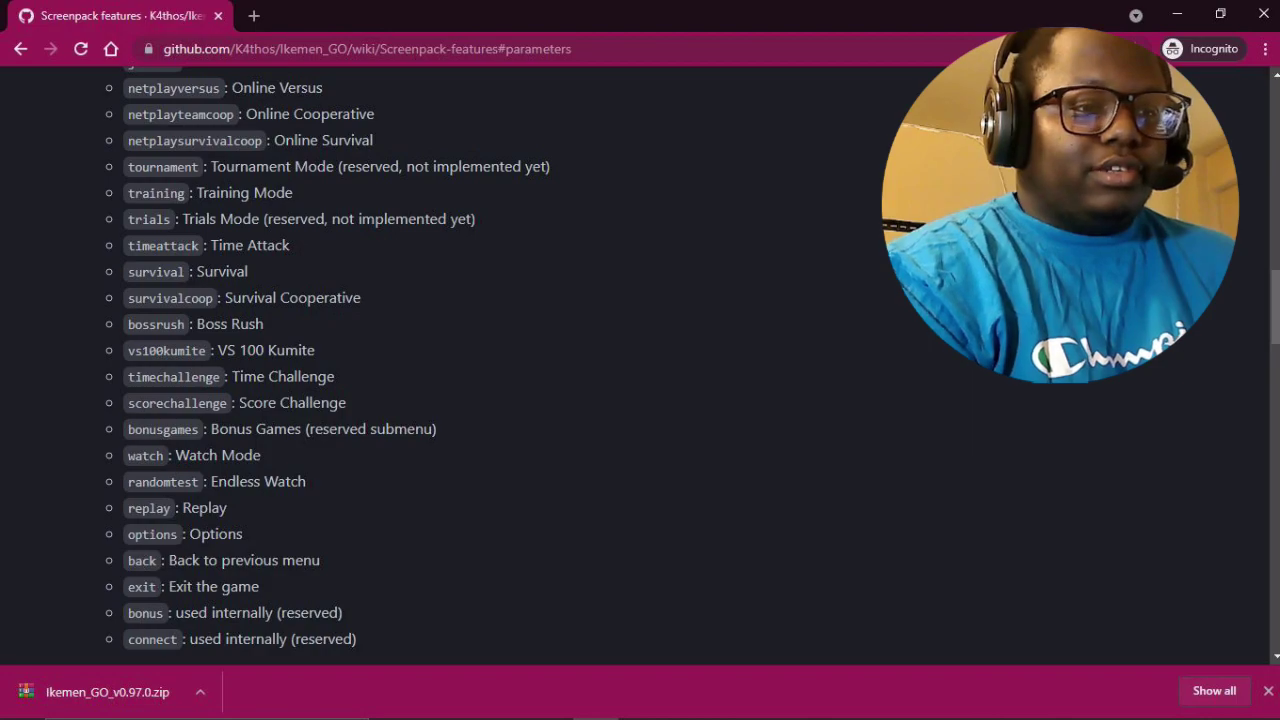
pyautogui.scroll(-2, 320, 360)
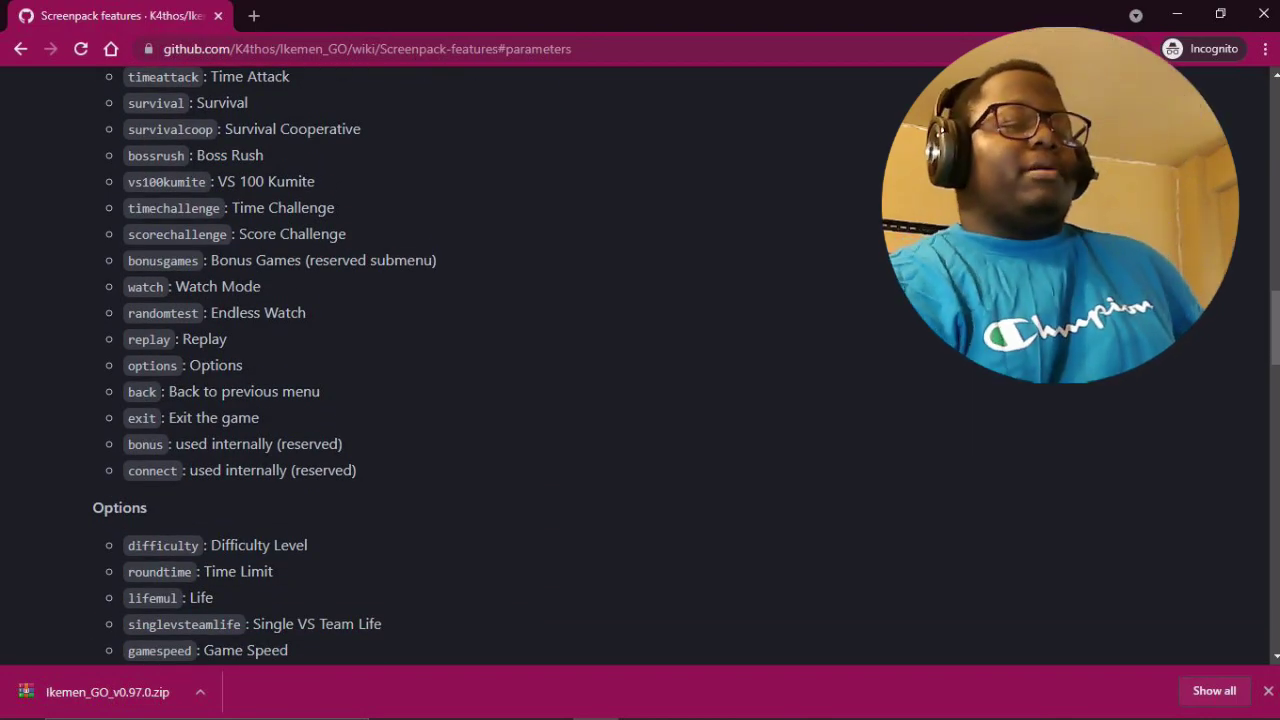
pyautogui.scroll(-5, 640, 365)
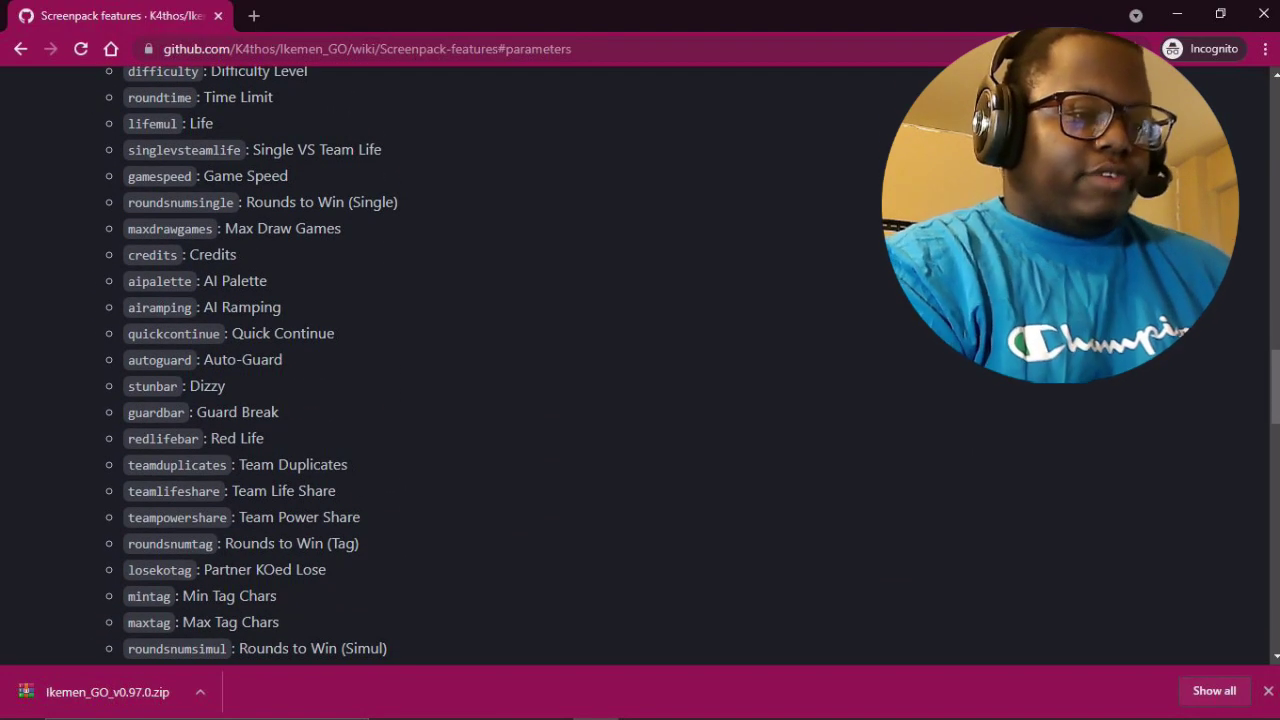
pyautogui.scroll(-10, 480, 360)
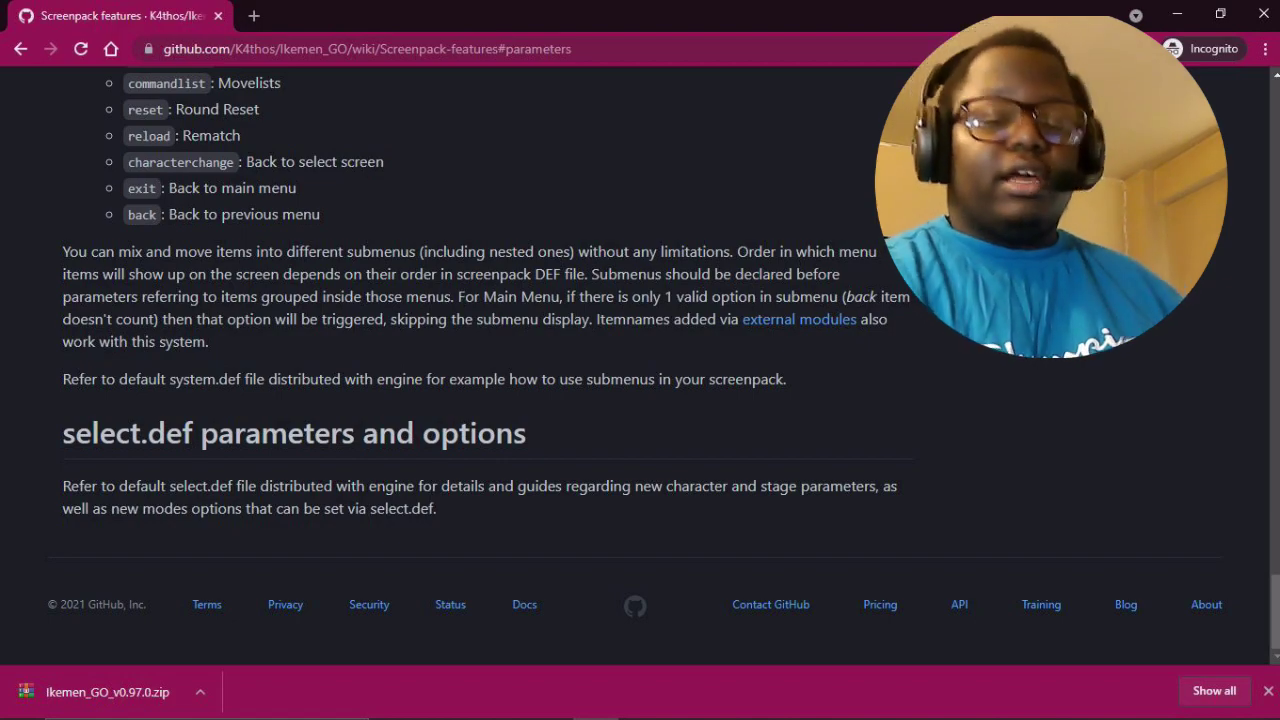
pyautogui.click(1262, 14)
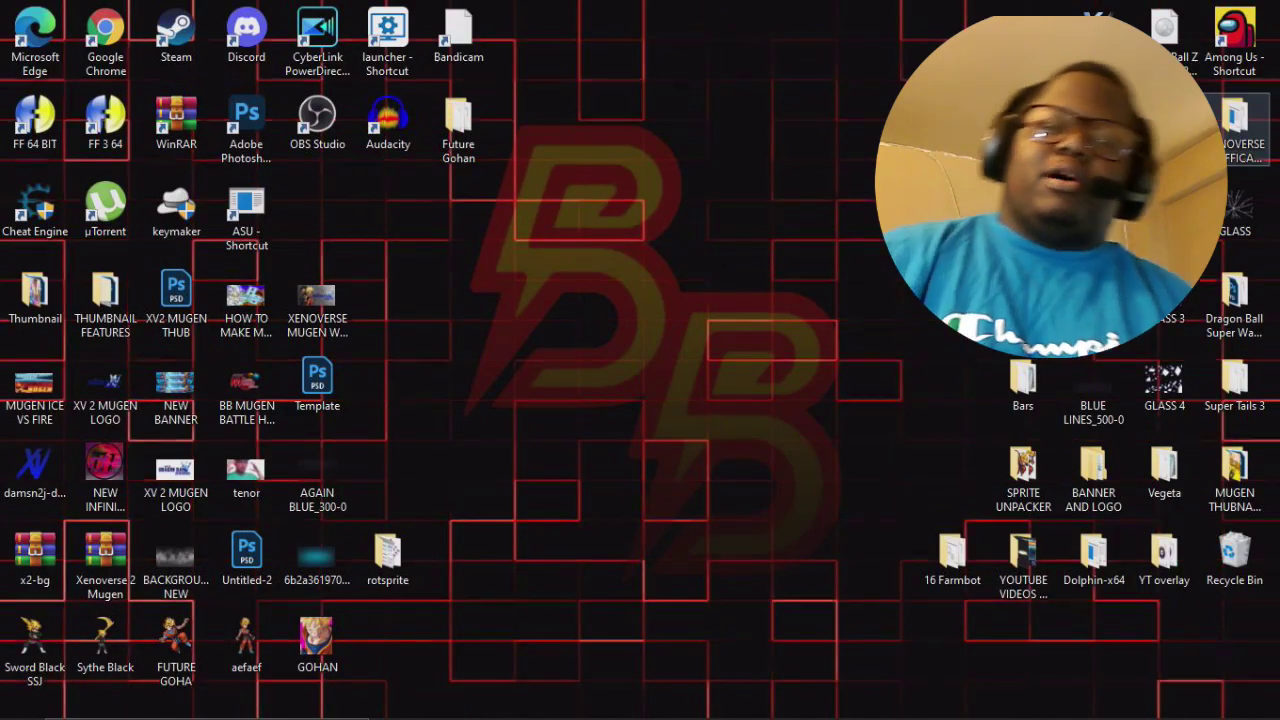
# Open the select DEF file from the data folder of XENOVERSE 2 OFFICAL MUGEN in Notepad.
pyautogui.press('Return')
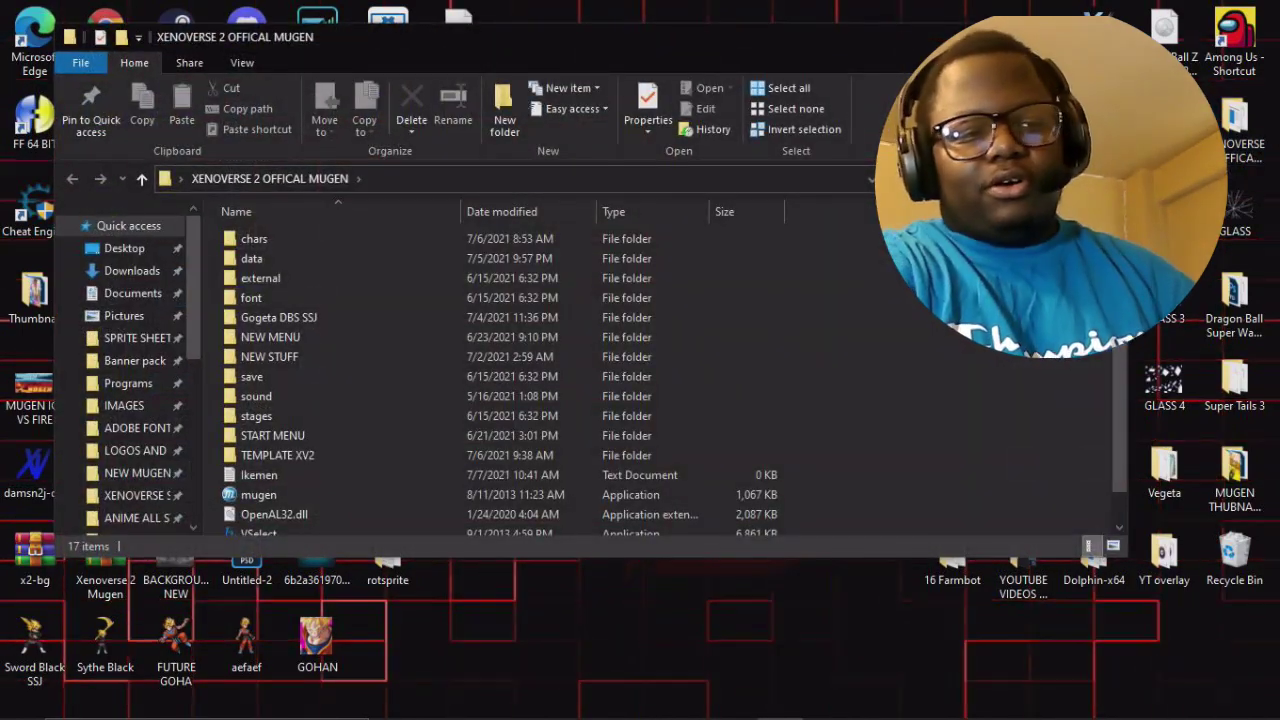
pyautogui.click(251, 258)
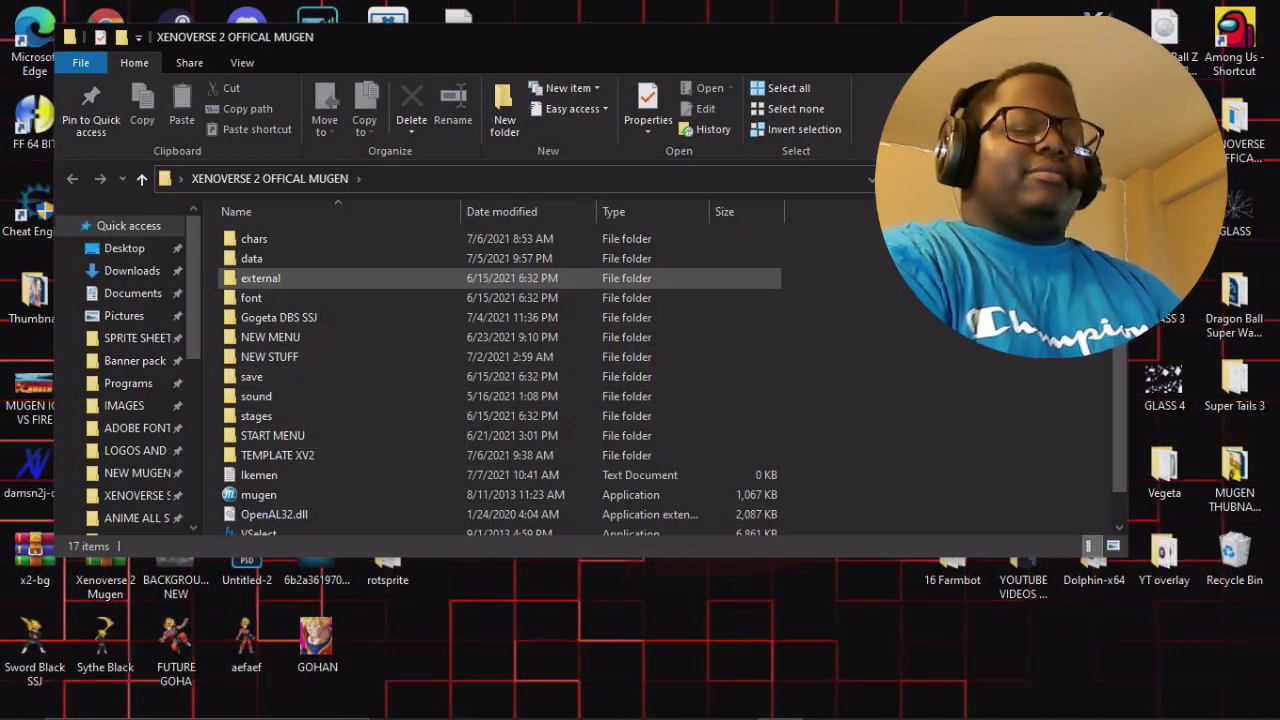
pyautogui.press('Return')
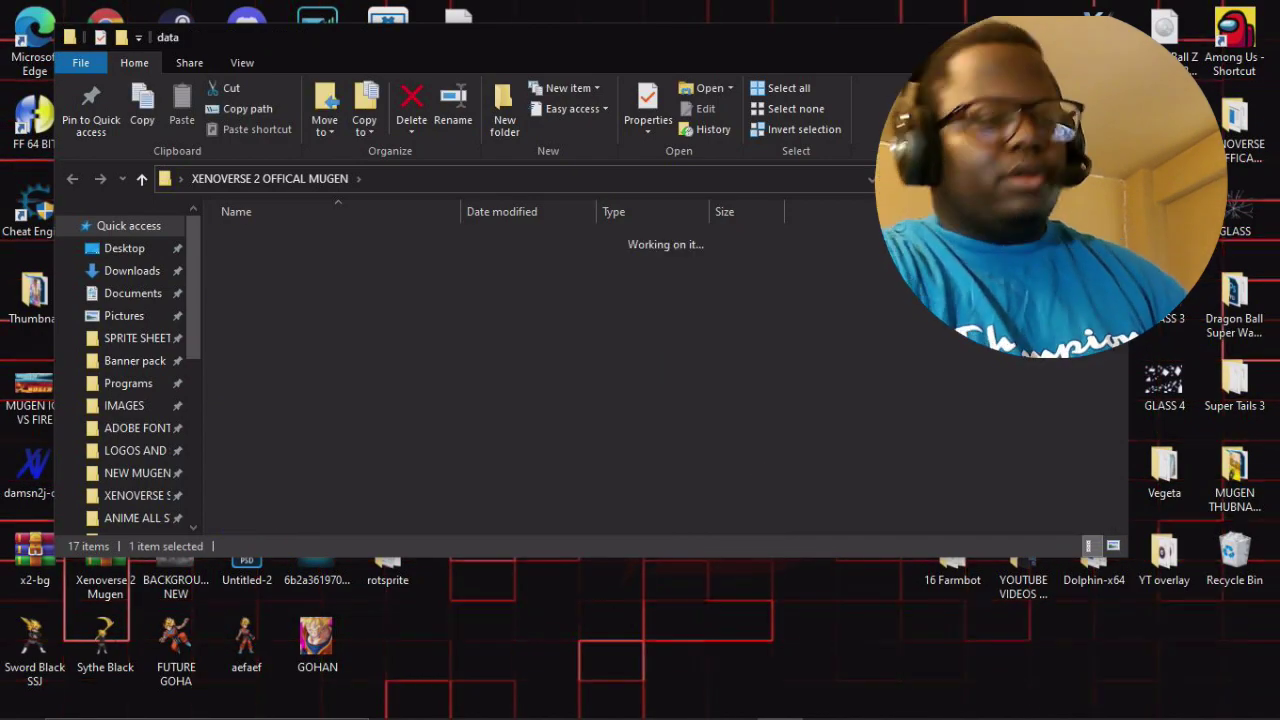
pyautogui.scroll(-4, 300, 297)
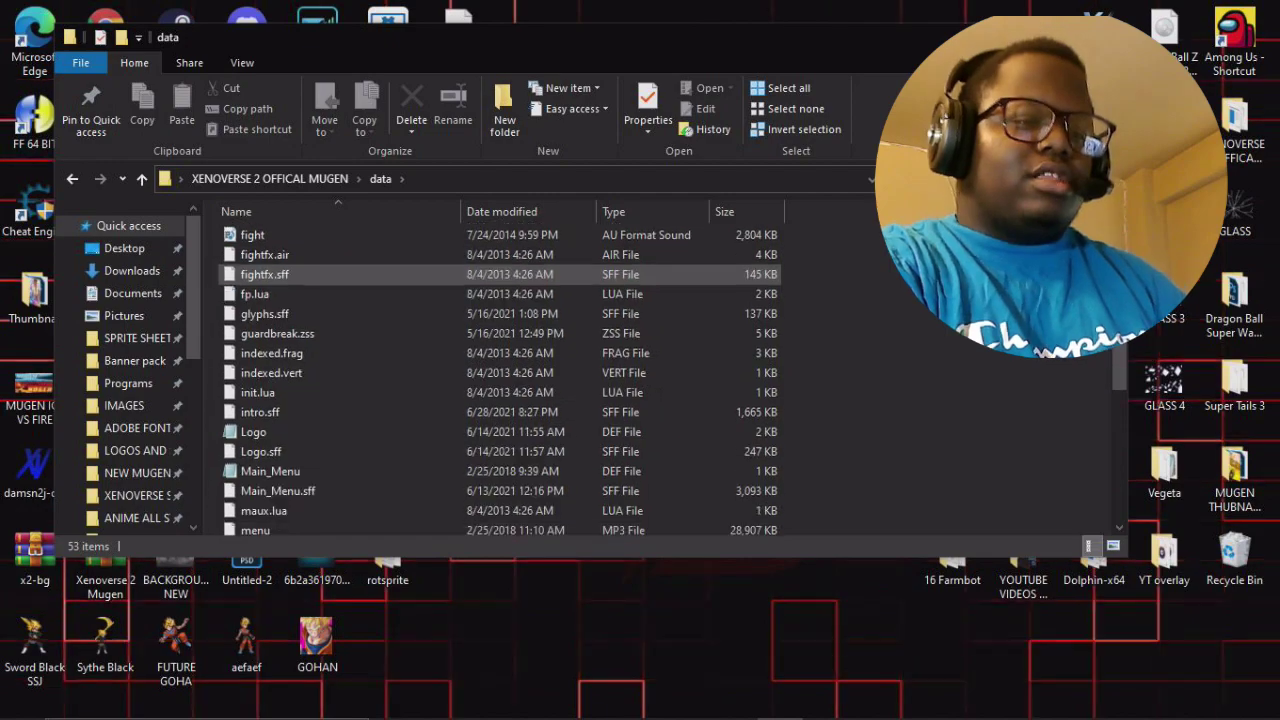
pyautogui.scroll(4, 300, 297)
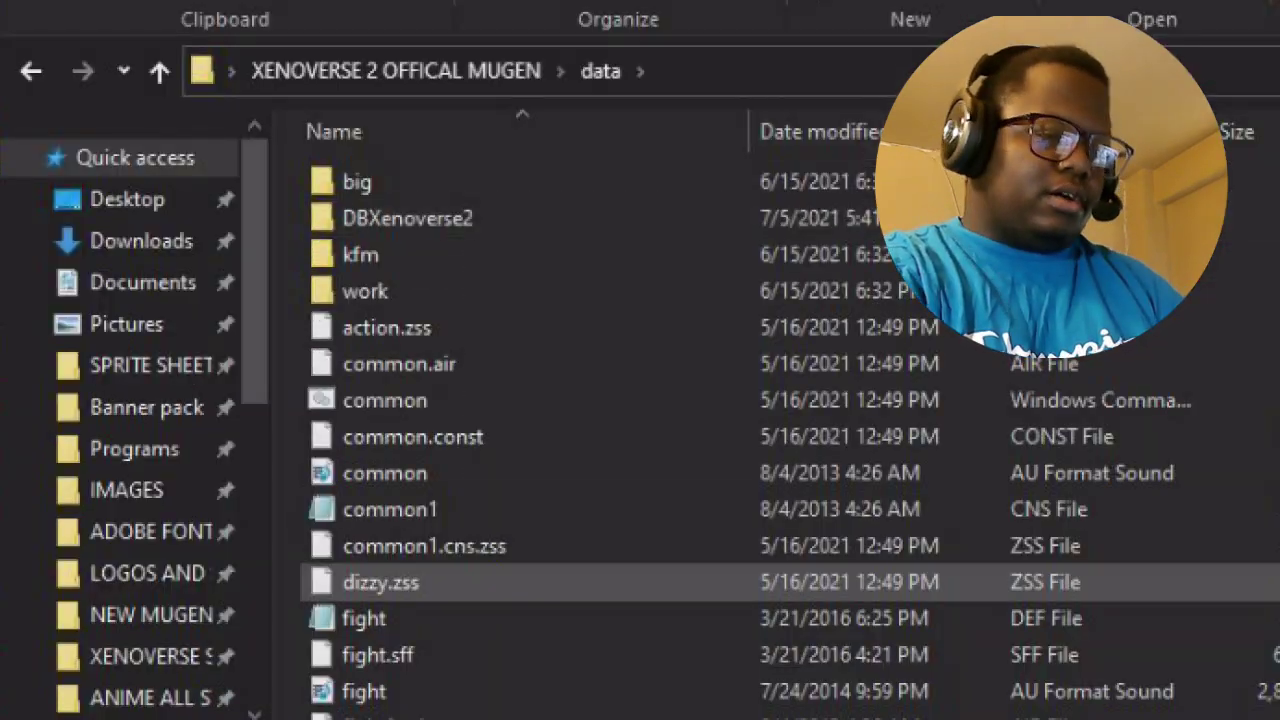
pyautogui.scroll(-10, 400, 455)
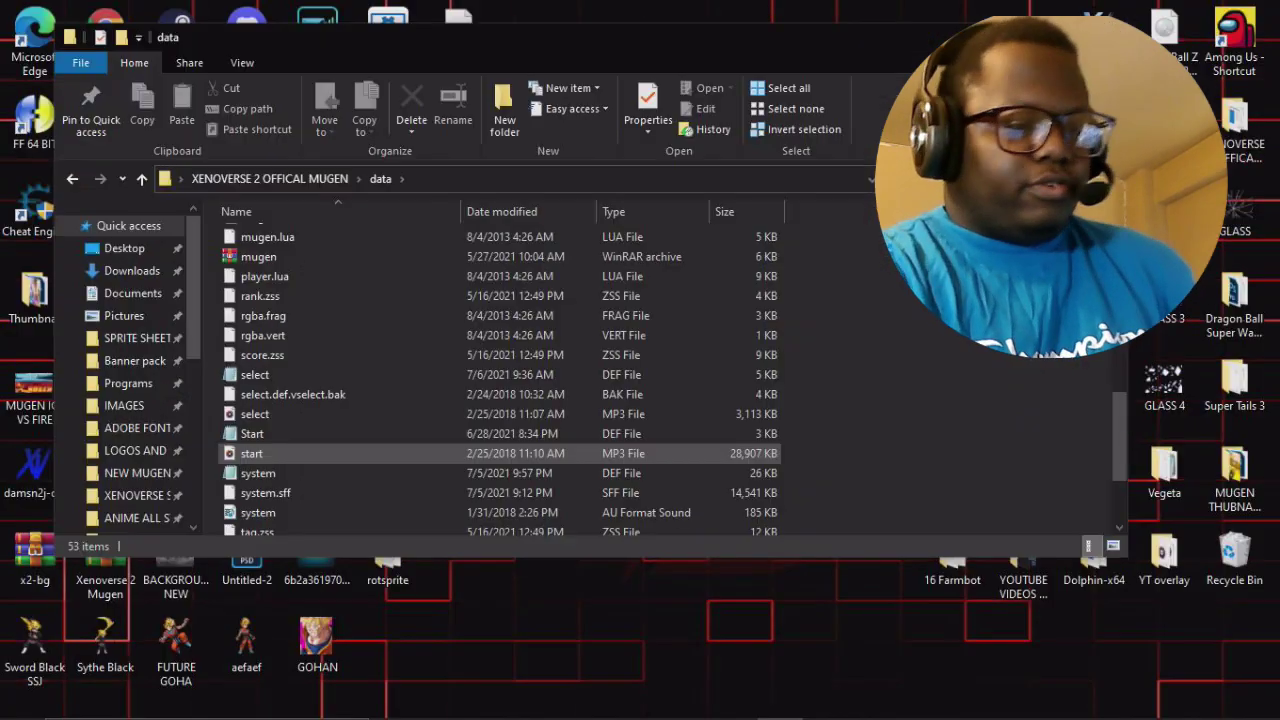
pyautogui.scroll(-3, 636, 443)
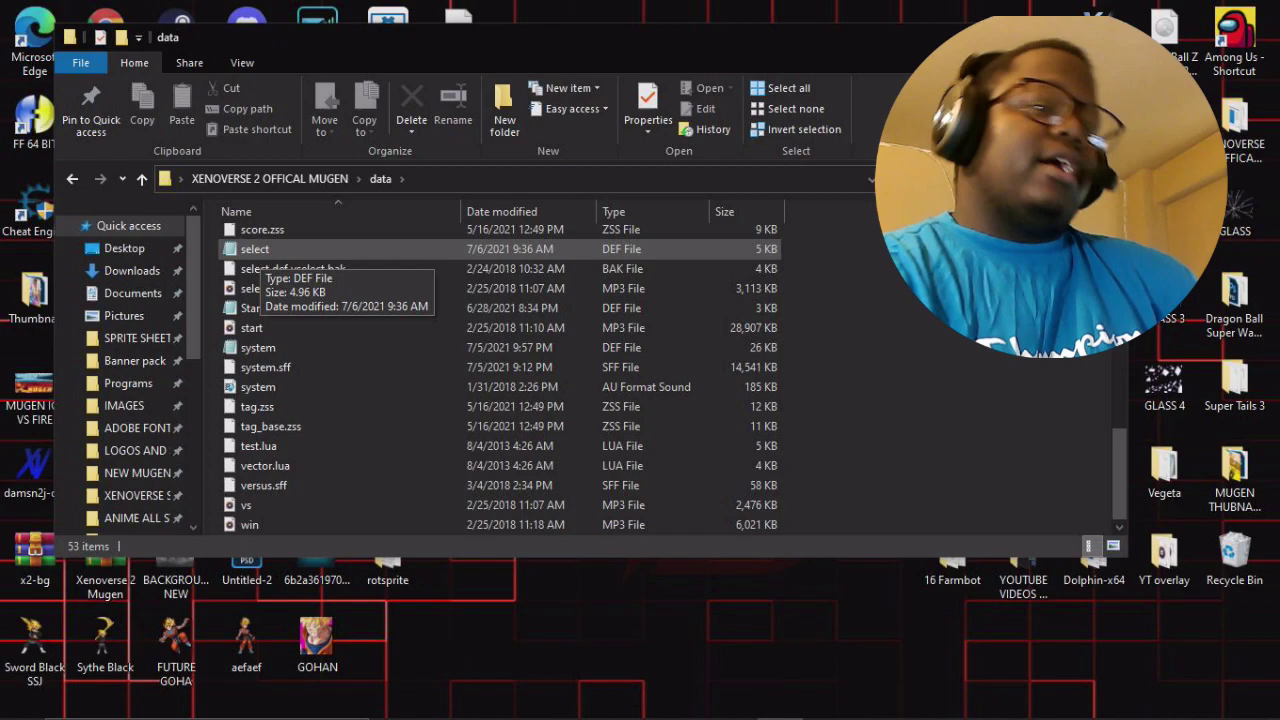
pyautogui.doubleClick(255, 250)
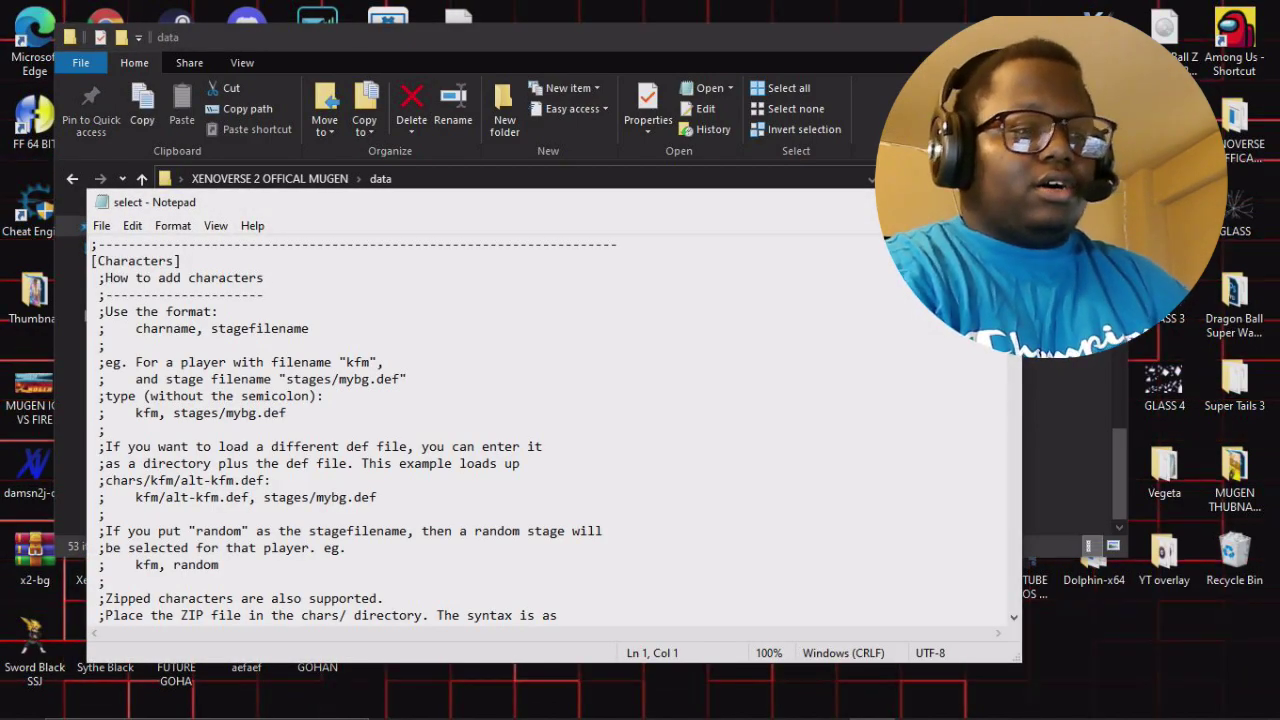
# Maximize the select file's window and enlarge its text to 170%.
pyautogui.press('super+Up')
pyautogui.hotkey('ctrl', '+')
pyautogui.hotkey('ctrl', '+')
pyautogui.hotkey('ctrl', '+')
pyautogui.hotkey('ctrl', '+')
pyautogui.hotkey('ctrl', '+')
pyautogui.hotkey('ctrl', '+')
pyautogui.hotkey('ctrl', '+')
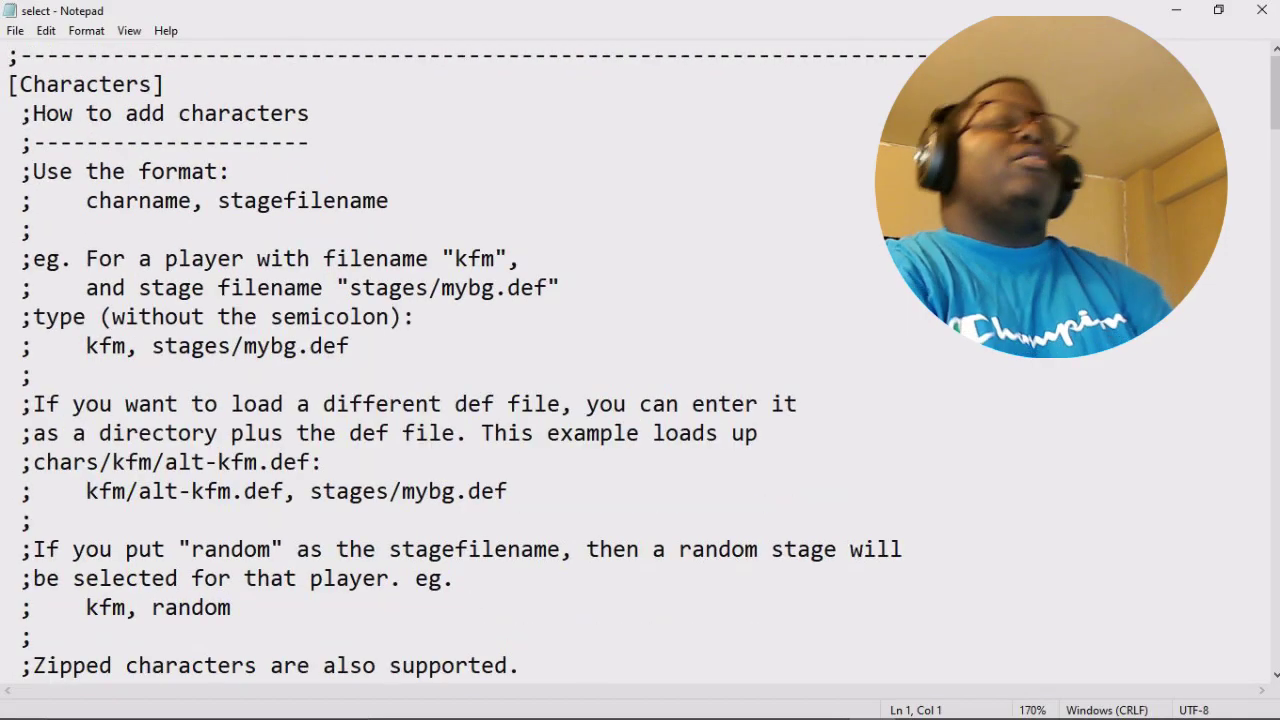
# Examine the select file's instructions on adding characters, their optional parameters and examples, and the first slot entries in ROW 1.
pyautogui.scroll(-20, 640, 360)
pyautogui.scroll(3, 640, 360)
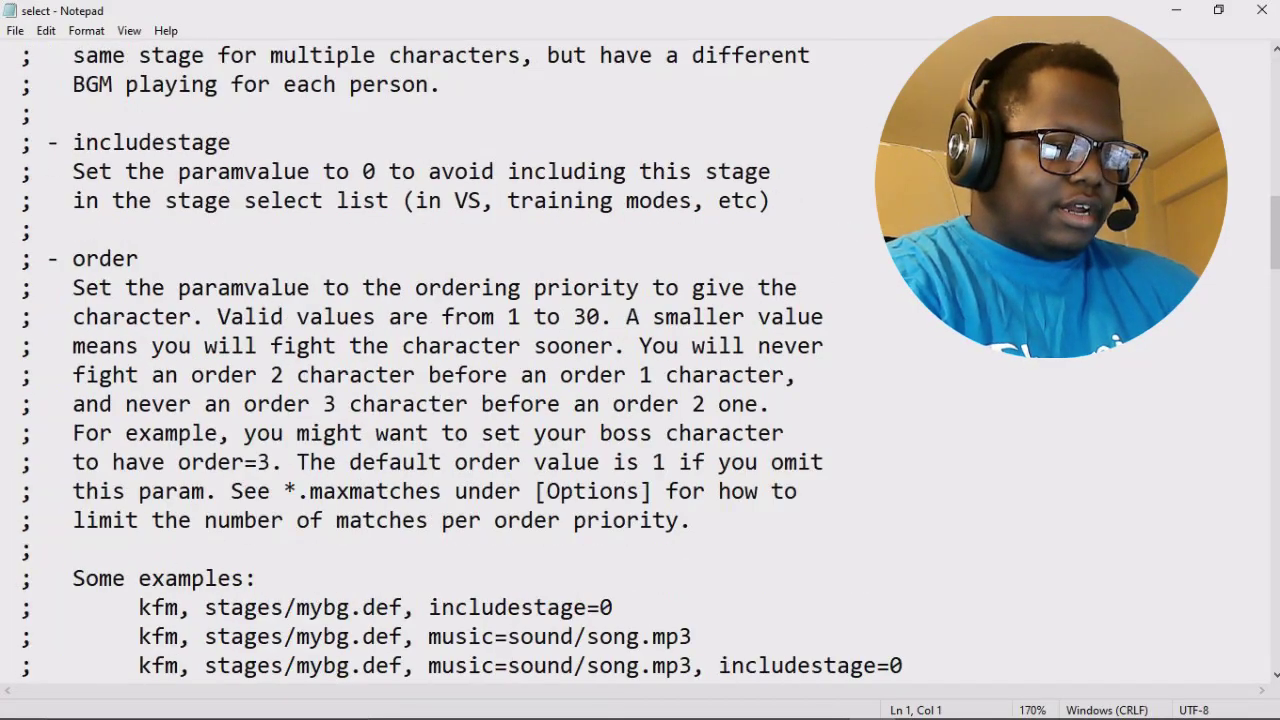
pyautogui.scroll(-4, 640, 360)
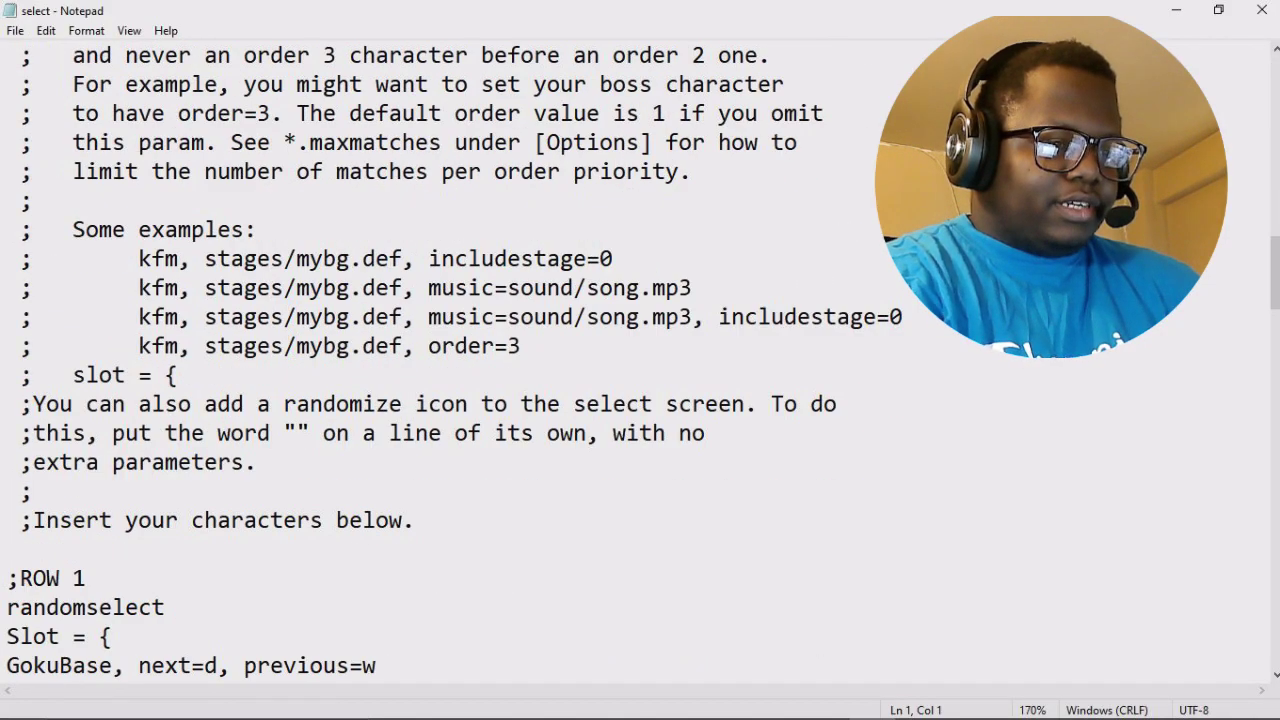
pyautogui.scroll(9, 640, 360)
pyautogui.scroll(5, 640, 360)
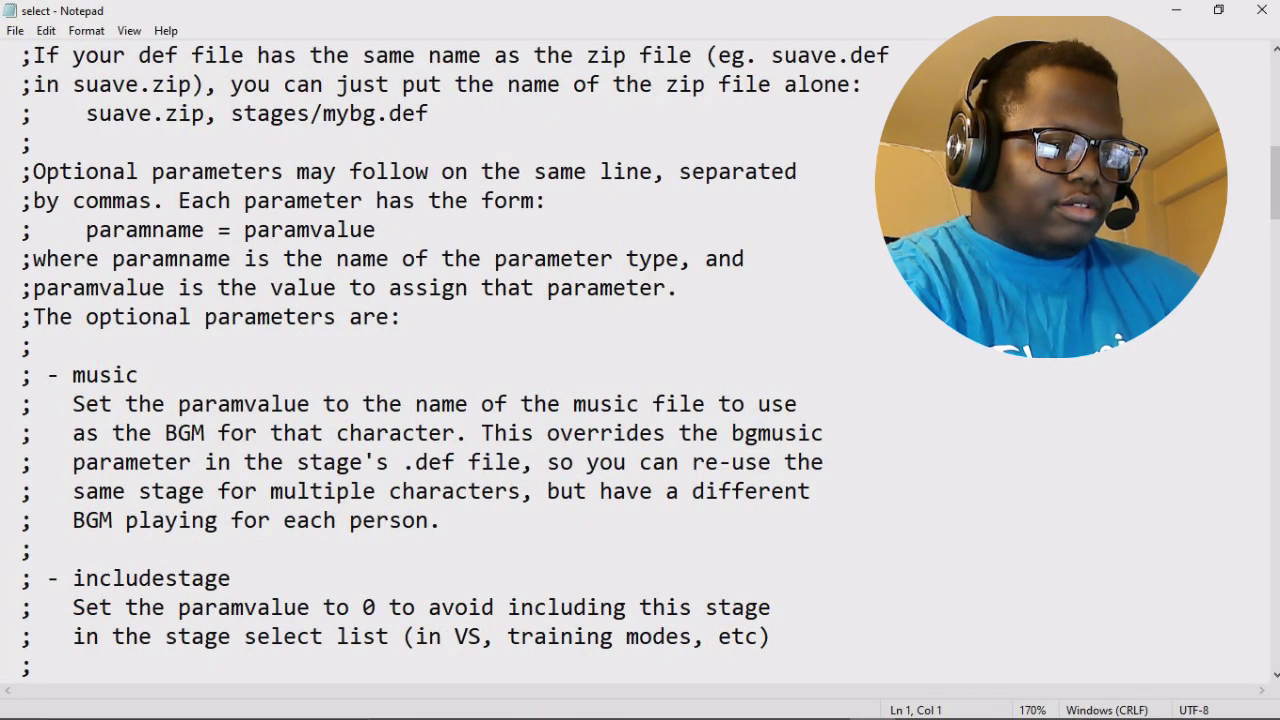
pyautogui.scroll(-8, 640, 360)
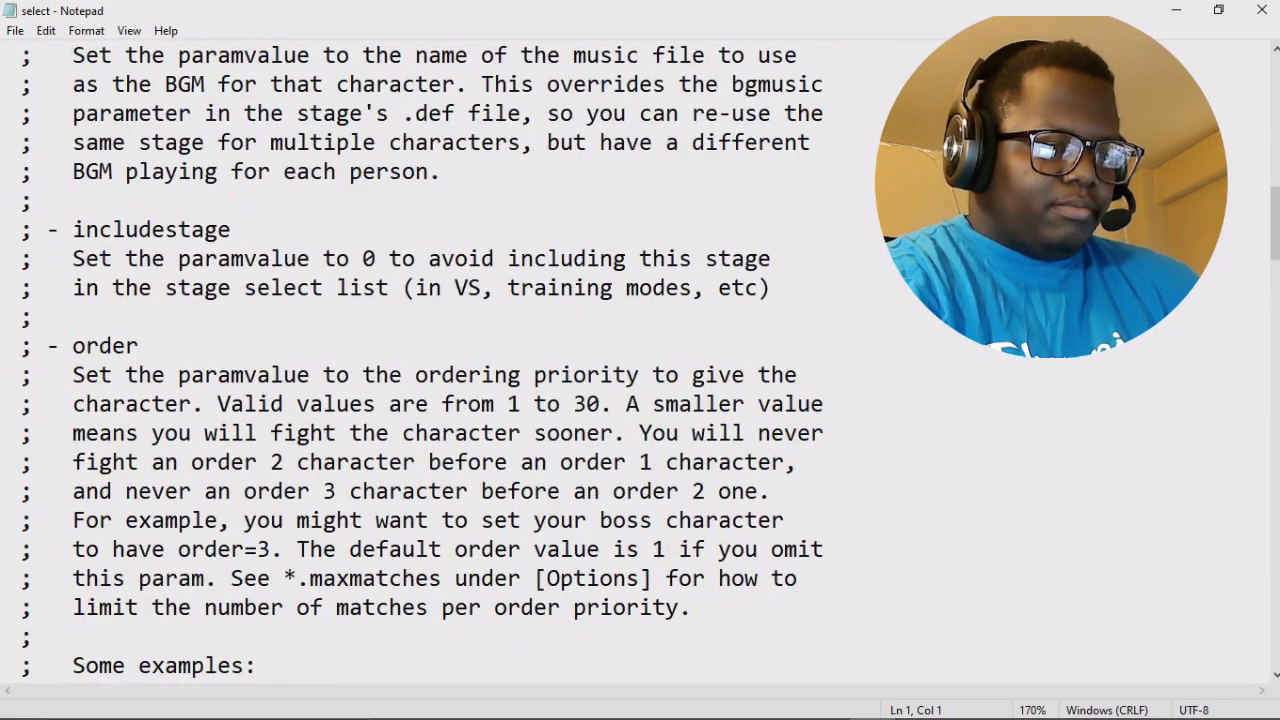
pyautogui.scroll(-4, 640, 360)
pyautogui.scroll(-3, 640, 360)
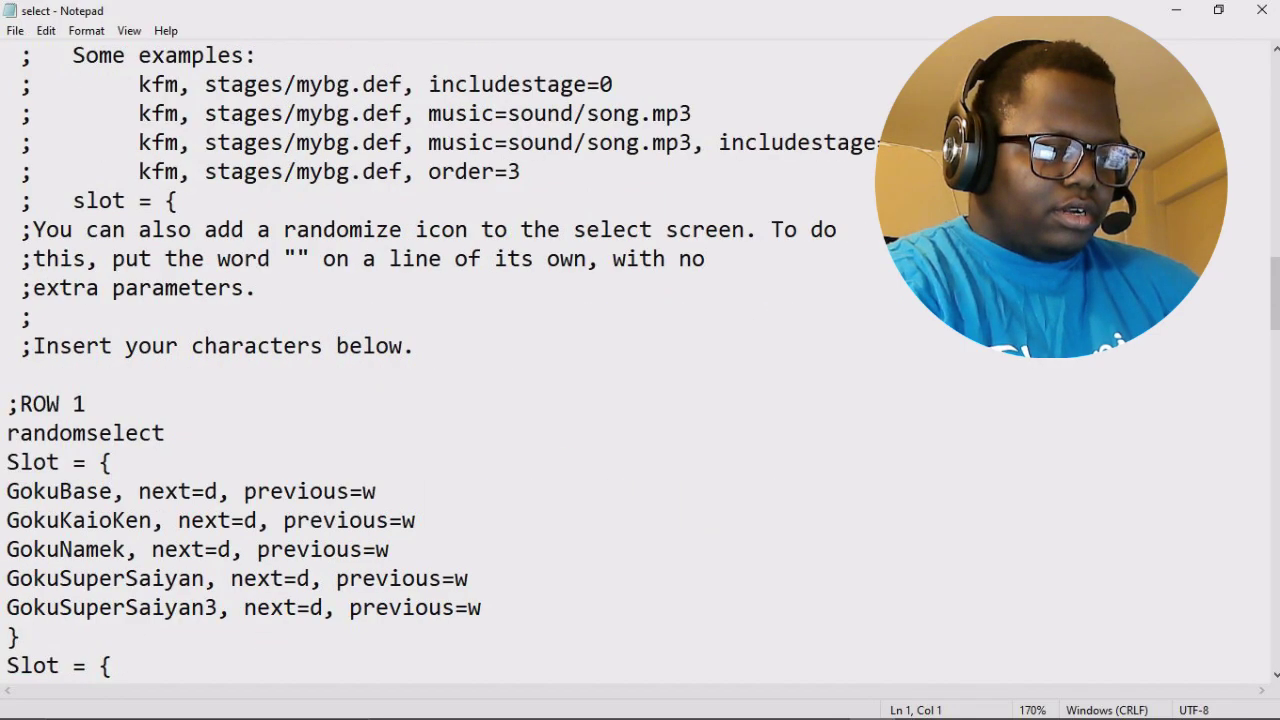
pyautogui.scroll(15, 640, 360)
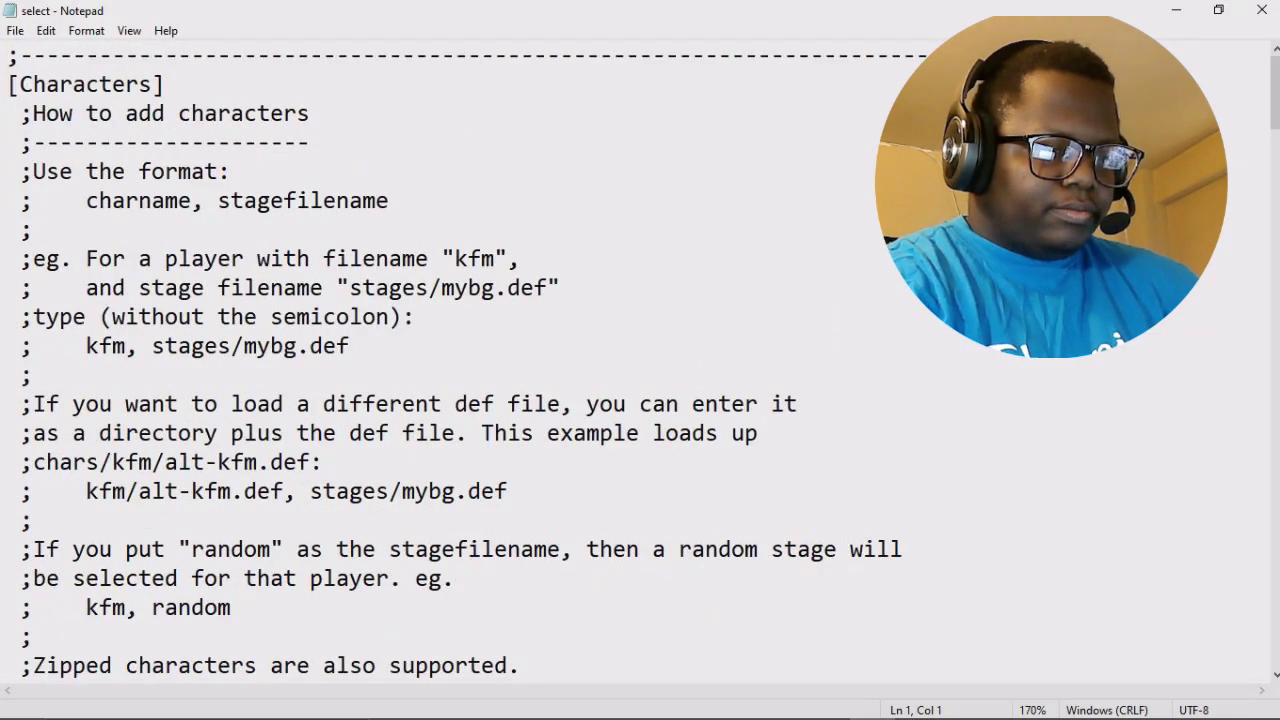
pyautogui.scroll(-18, 640, 360)
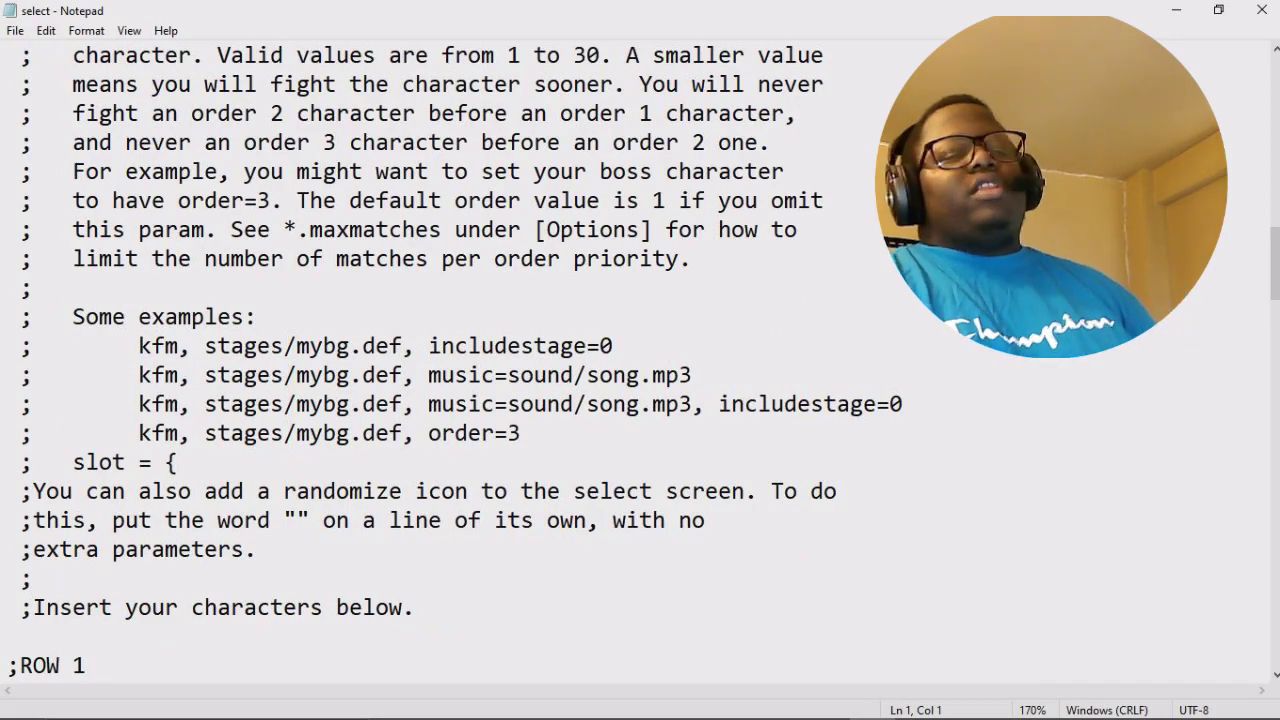
# Add the note "(HOW TO PUT MULTIPLE CHARACTERS IN 1 SLOT)" to the blank comment line above "Some examples:".
pyautogui.click(33, 288)
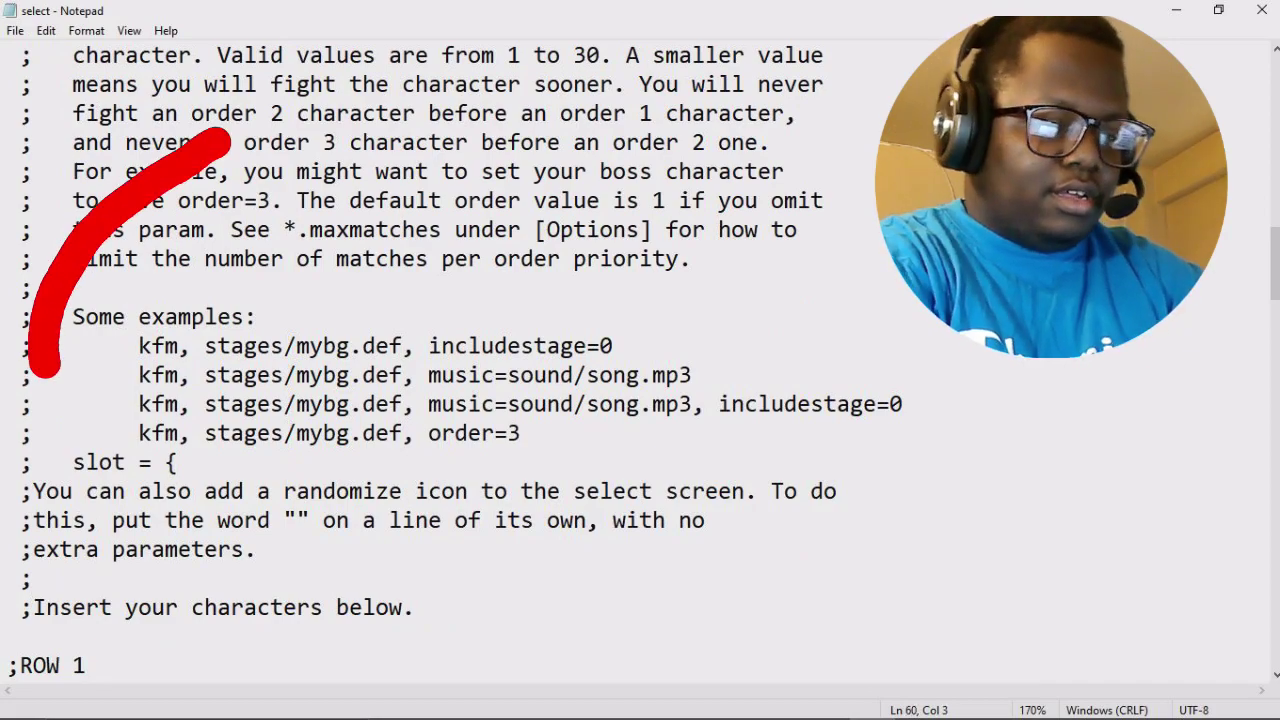
pyautogui.write('HOW TO ')
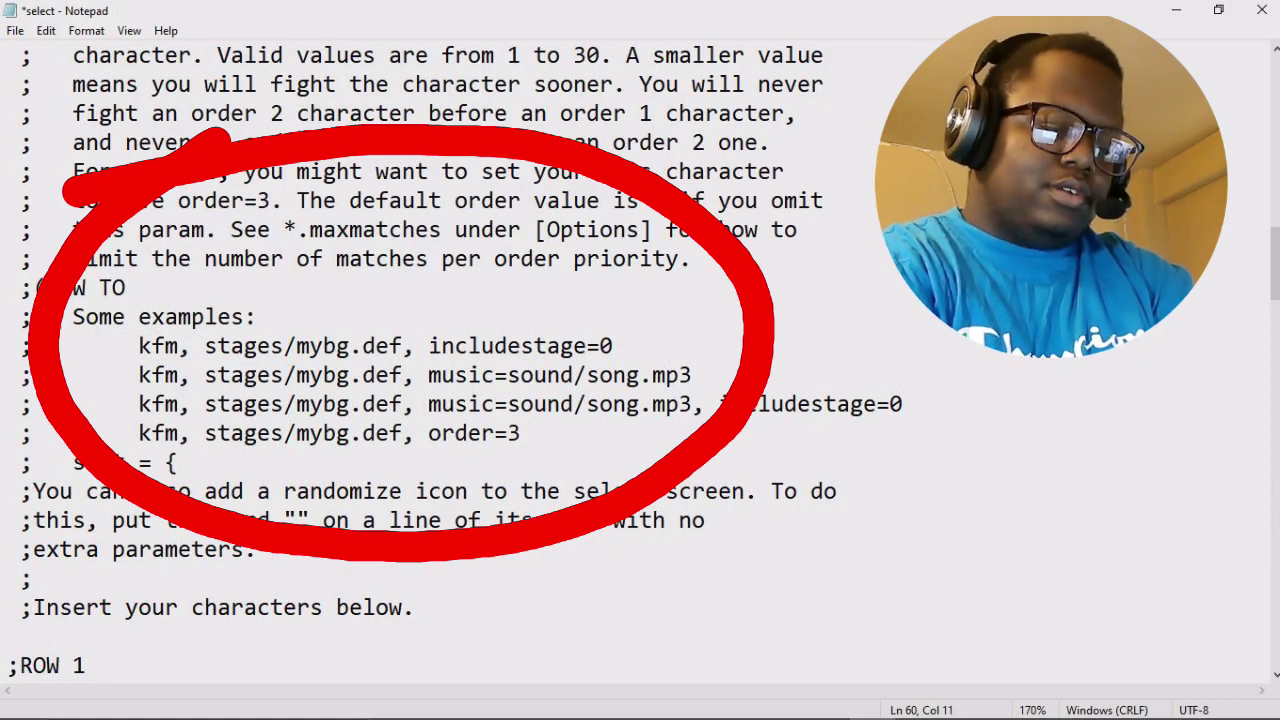
pyautogui.write('PUT MULTUIPLE')
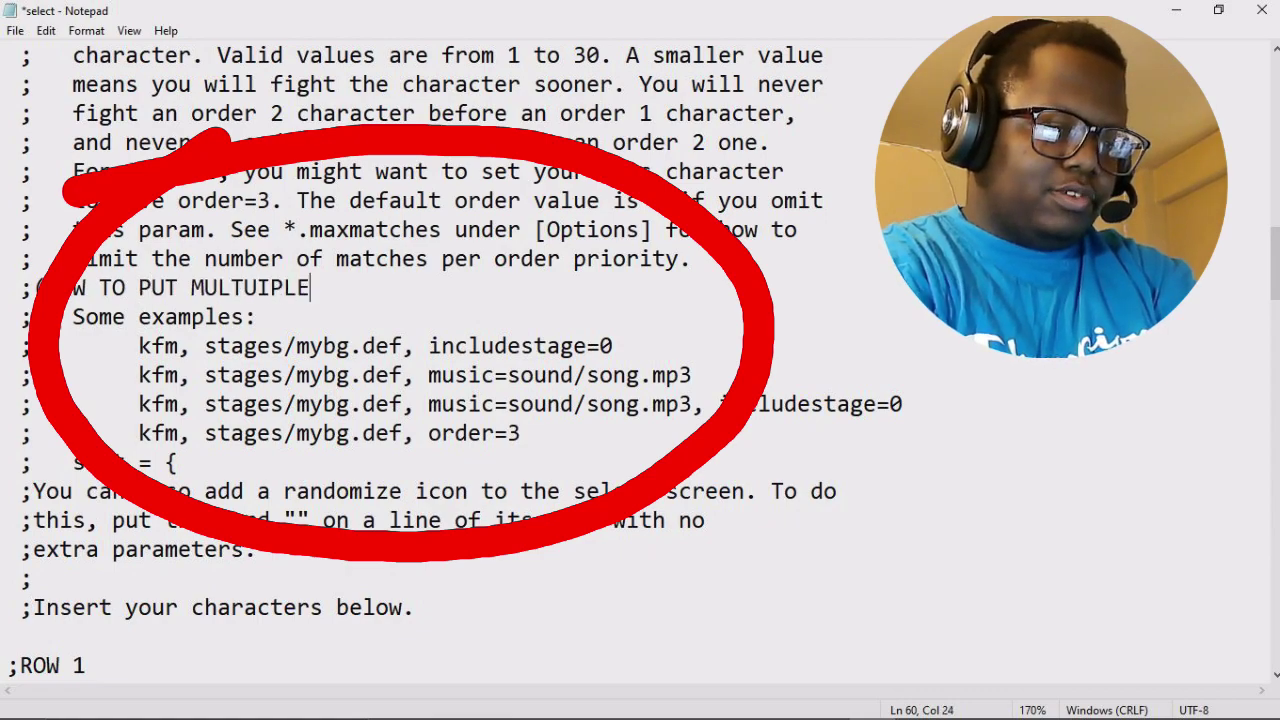
pyautogui.press('BackSpace')
pyautogui.press('BackSpace')
pyautogui.press('BackSpace')
pyautogui.press('BackSpace')
pyautogui.press('BackSpace')
pyautogui.press('BackSpace')
pyautogui.press('BackSpace')
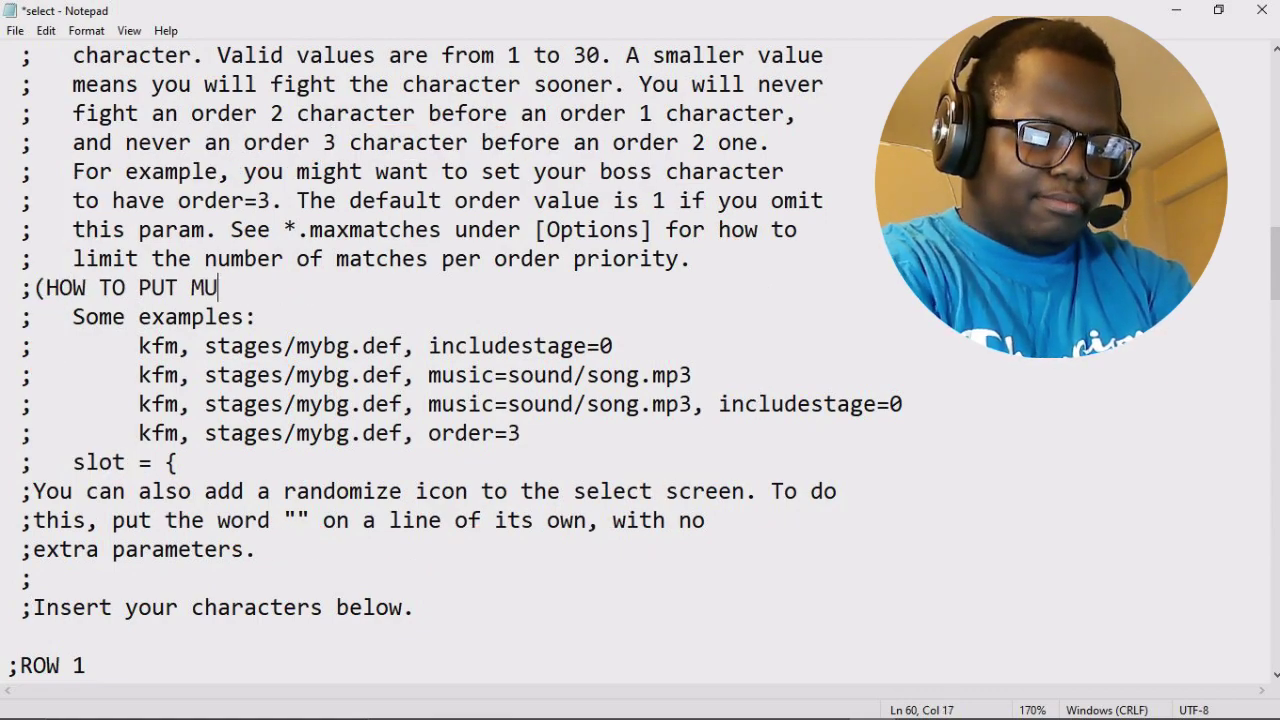
pyautogui.write('LTIPLE CHARACT')
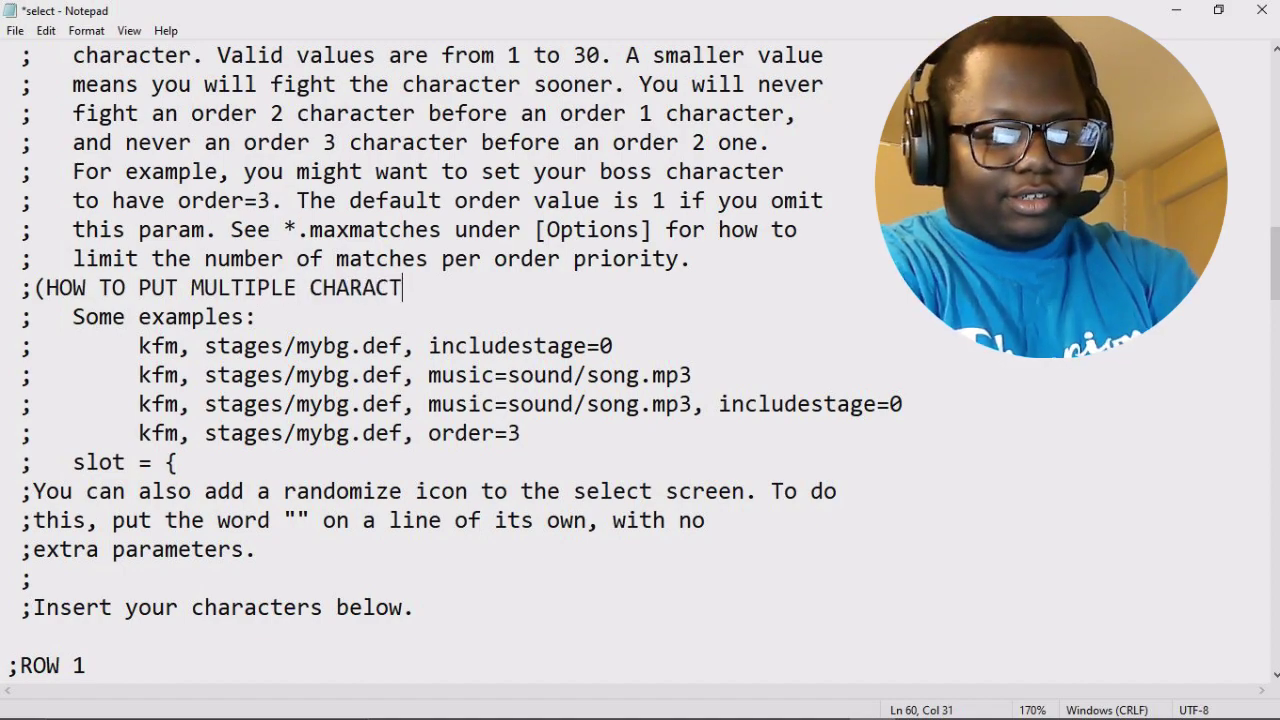
pyautogui.write('ERS IN 1 S')
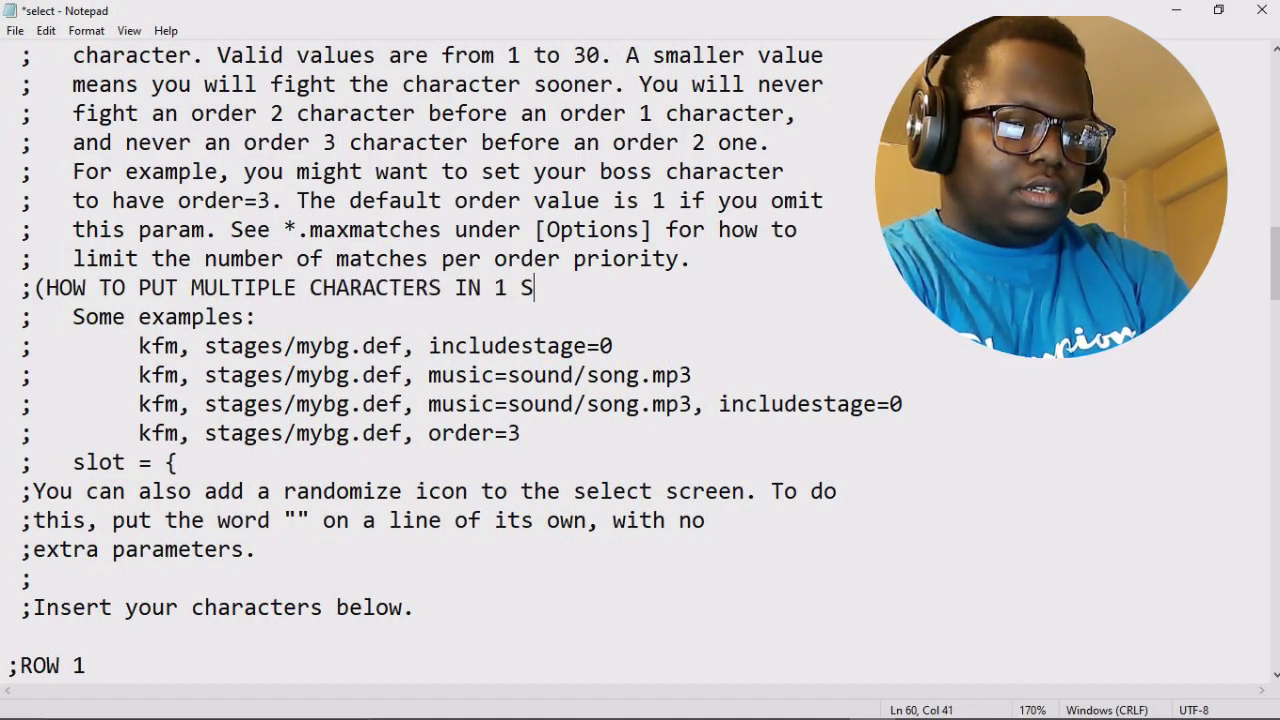
pyautogui.write('LOT)')
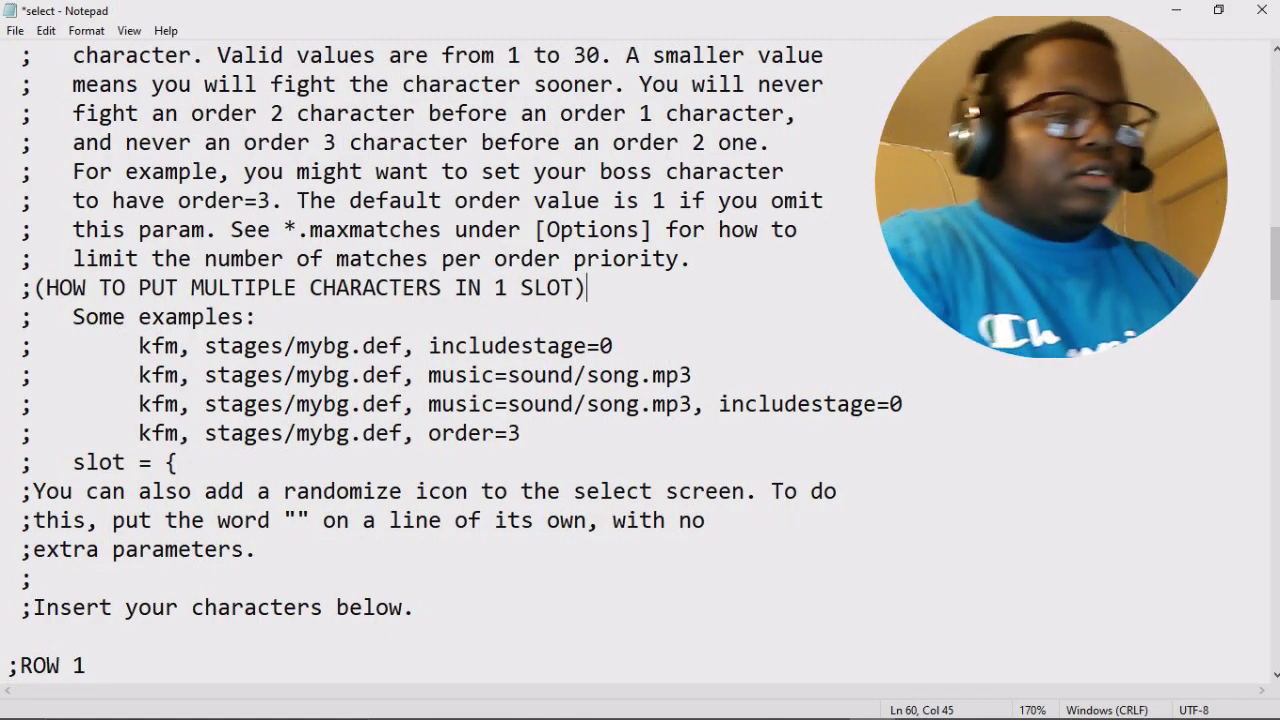
# Insert a new line below "slot = {" in the instructions and begin it with "Goku,".
pyautogui.click(257, 316)
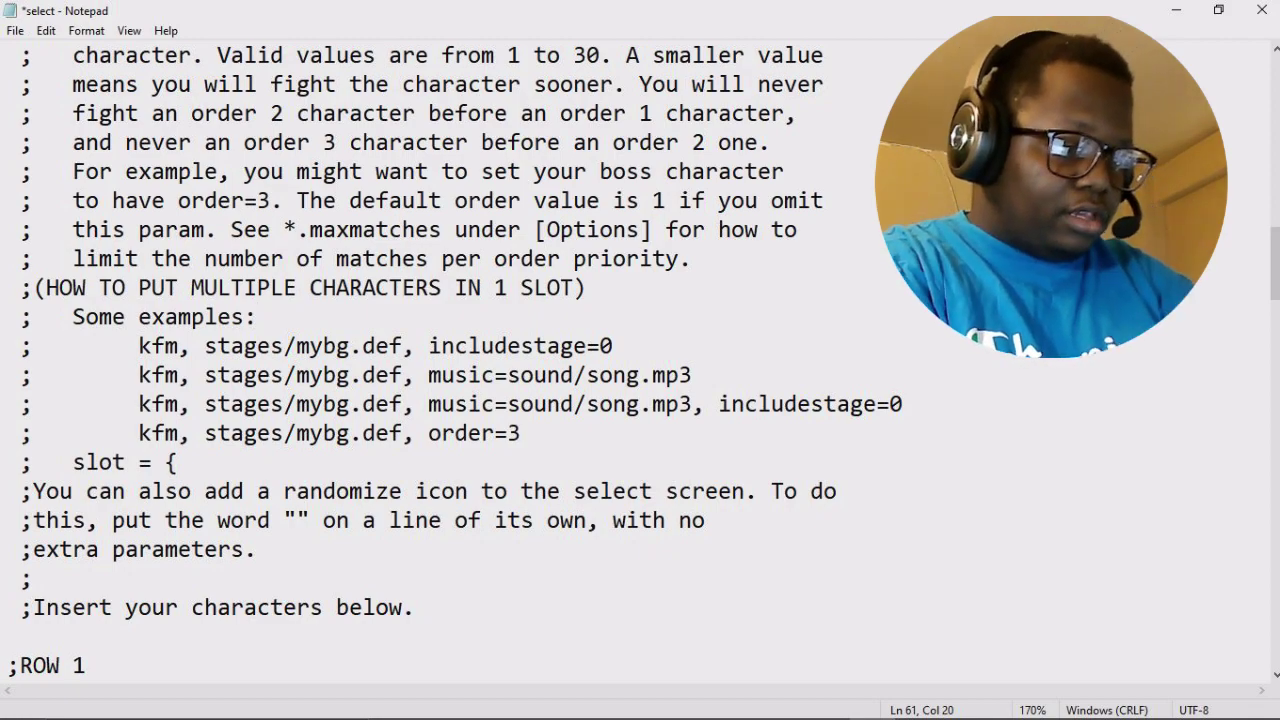
pyautogui.click(74, 462)
pyautogui.click(178, 462)
pyautogui.press('Return')
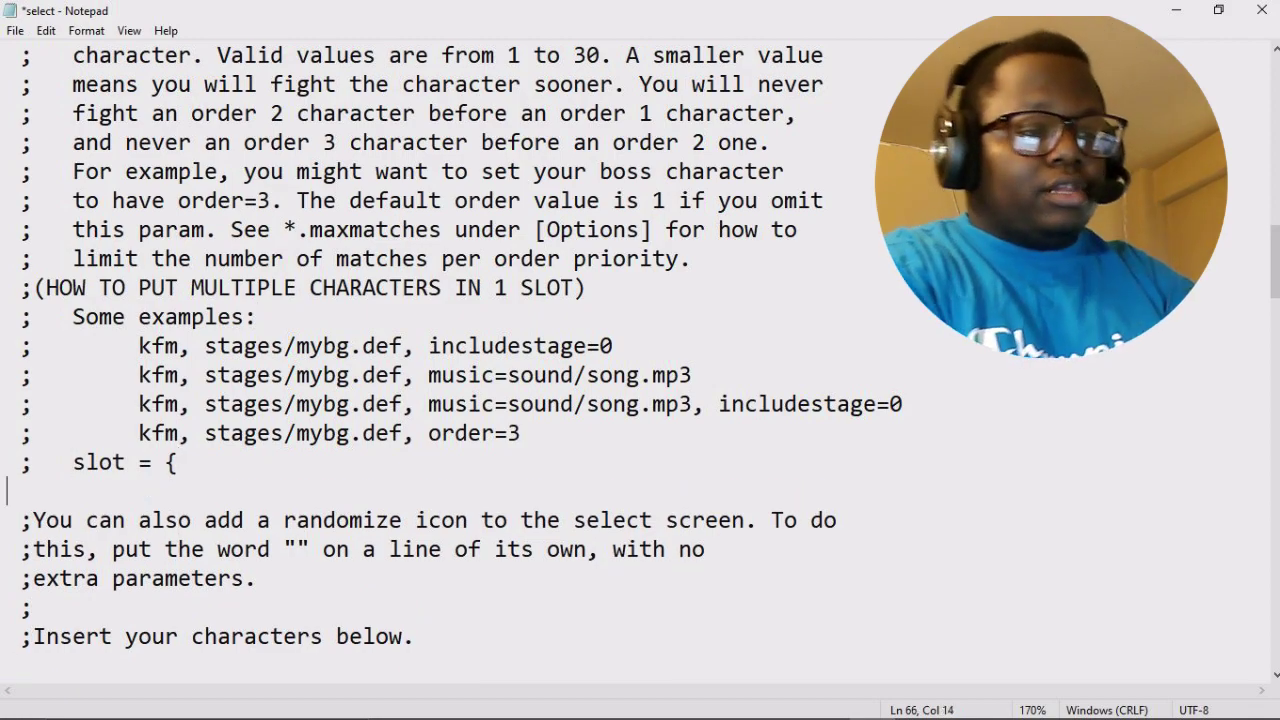
pyautogui.write('Goku')
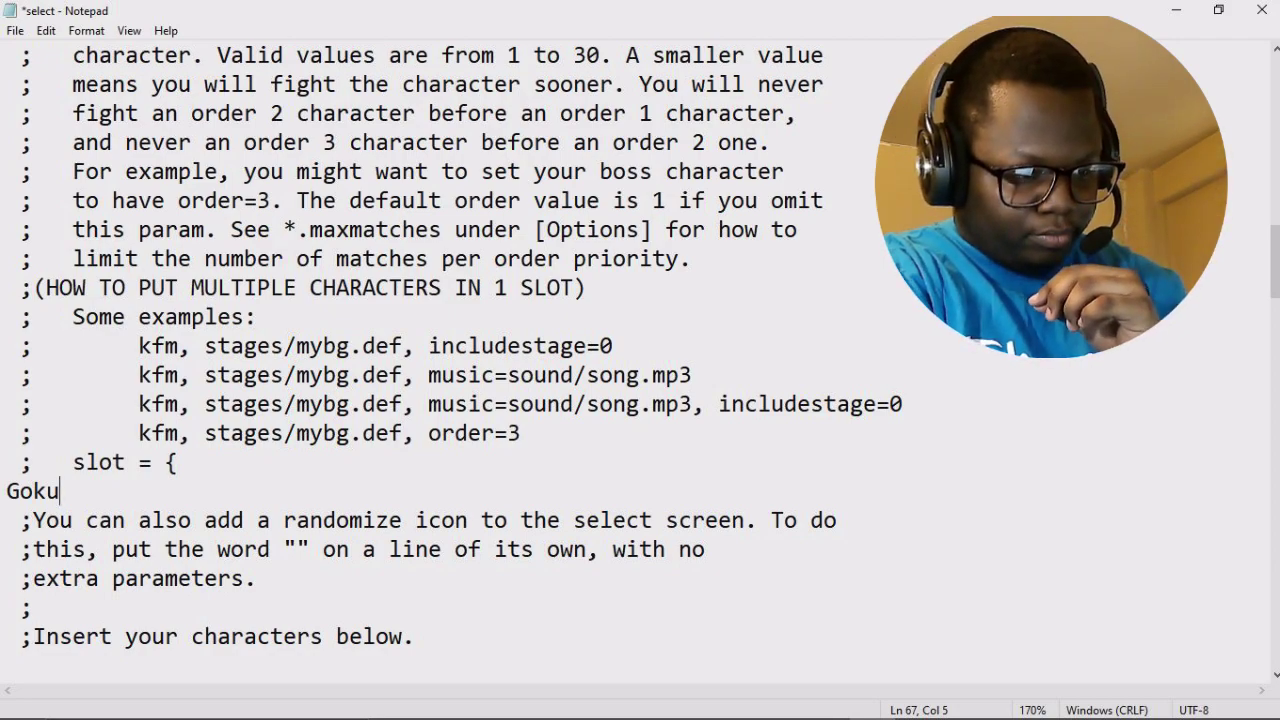
pyautogui.write(',')
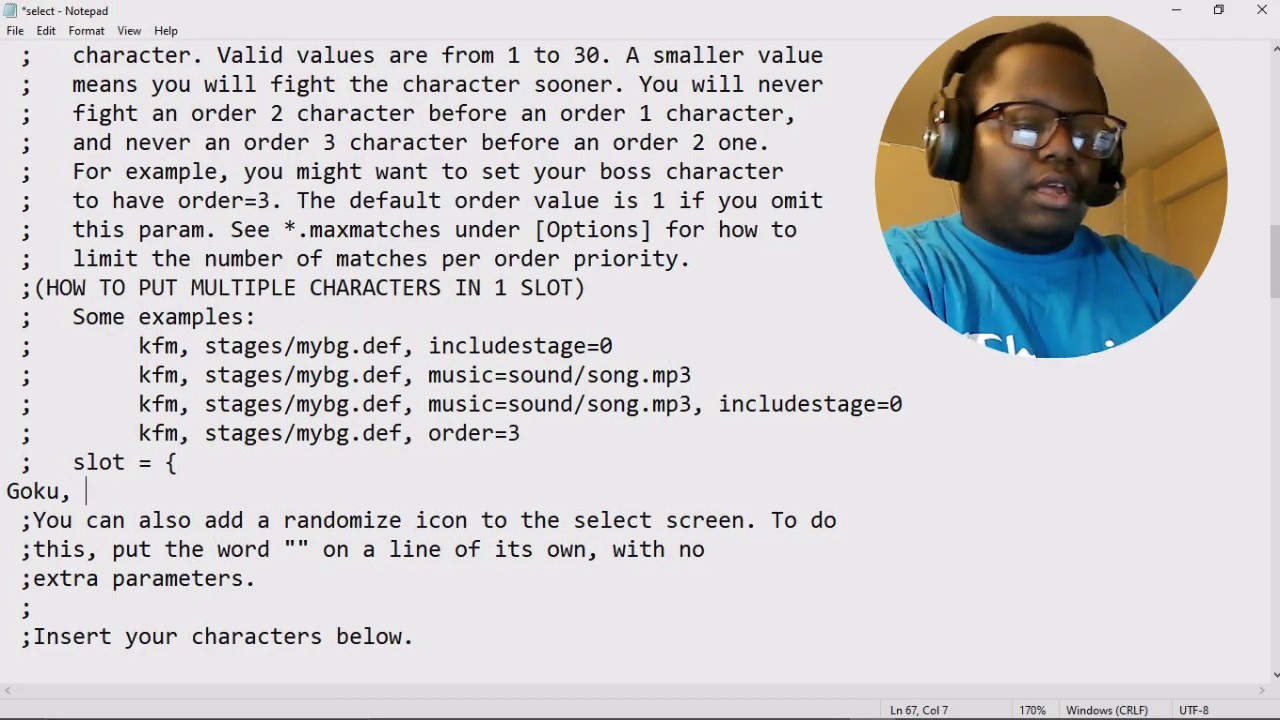
pyautogui.write(' previous')
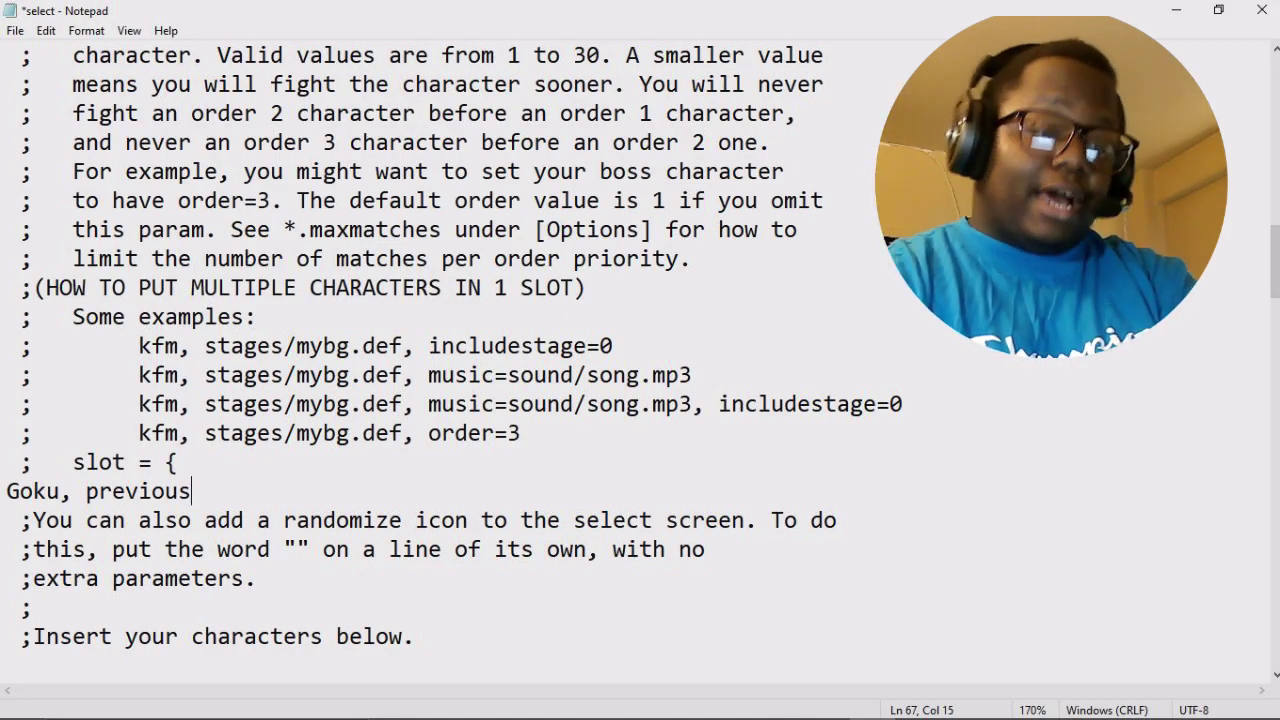
pyautogui.press('BackSpace')
pyautogui.press('BackSpace')
pyautogui.press('BackSpace')
pyautogui.press('BackSpace')
pyautogui.press('BackSpace')
pyautogui.press('BackSpace')
pyautogui.press('BackSpace')
pyautogui.press('BackSpace')
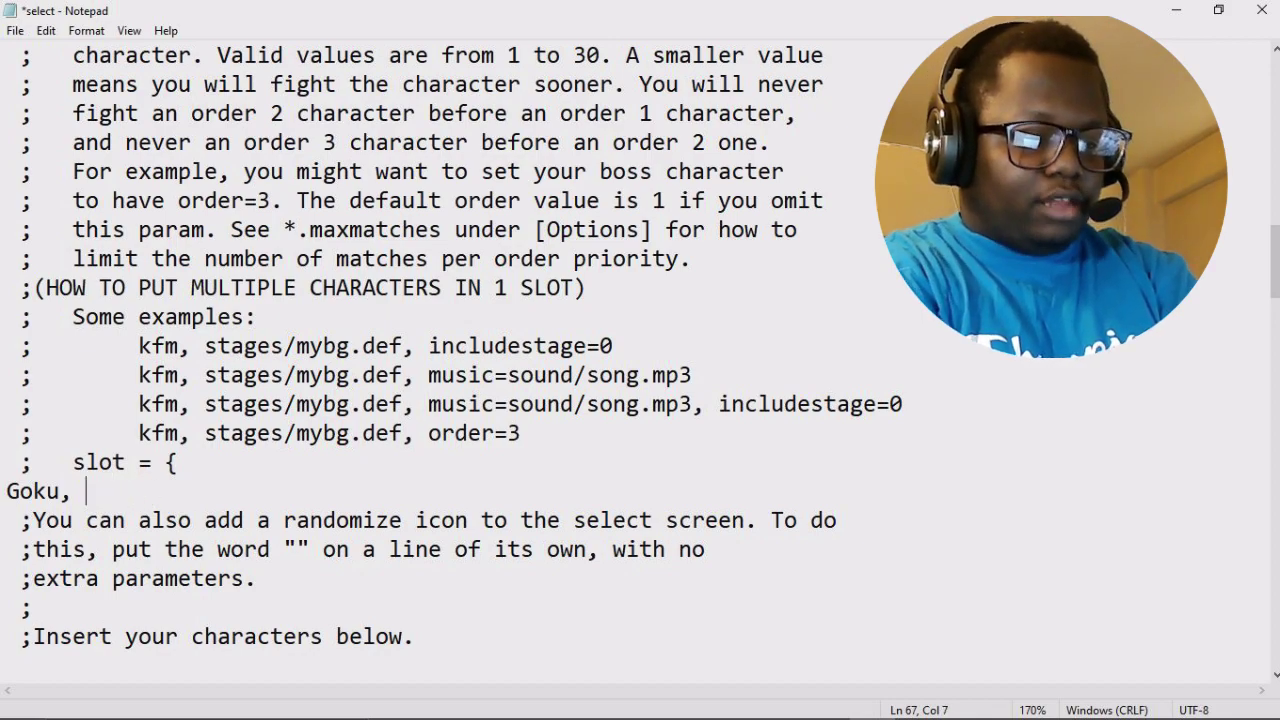
# Complete the Goku line of the example slot with the parameters 'next=d, previous=w'.
pyautogui.write('bex')
pyautogui.press('BackSpace')
pyautogui.press('BackSpace')
pyautogui.press('BackSpace')
pyautogui.write('nex')
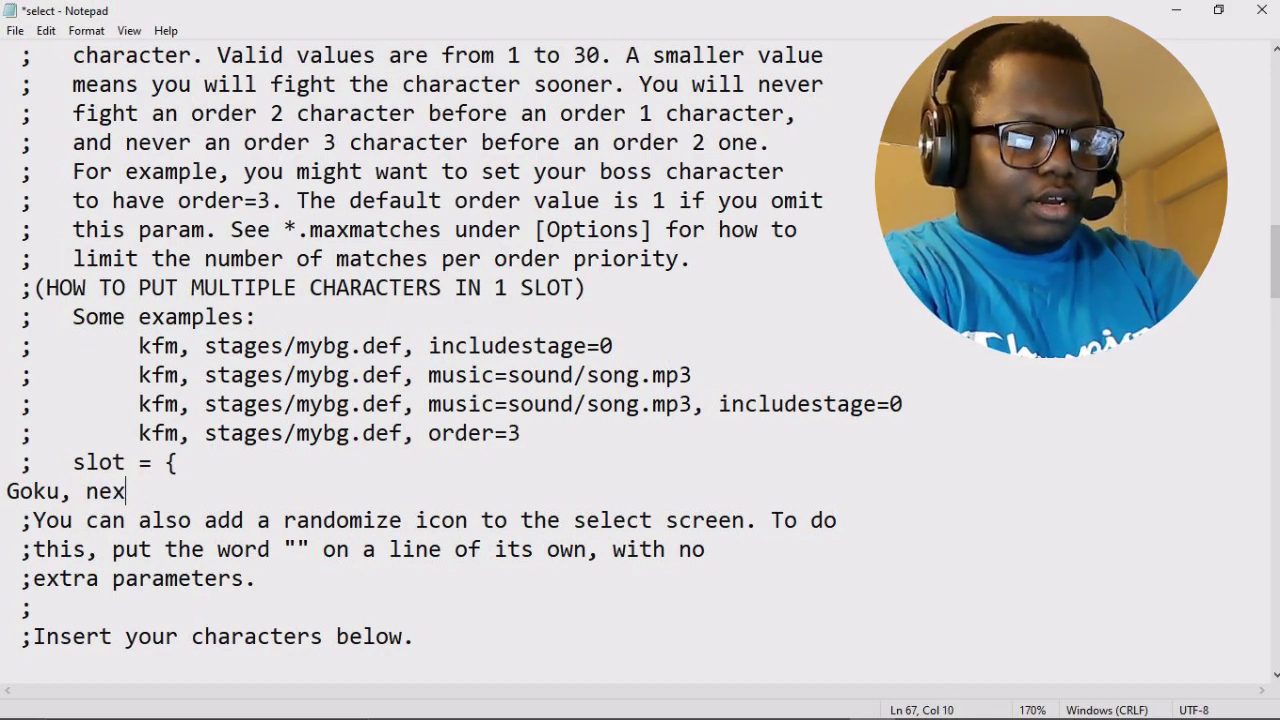
pyautogui.write('t=d')
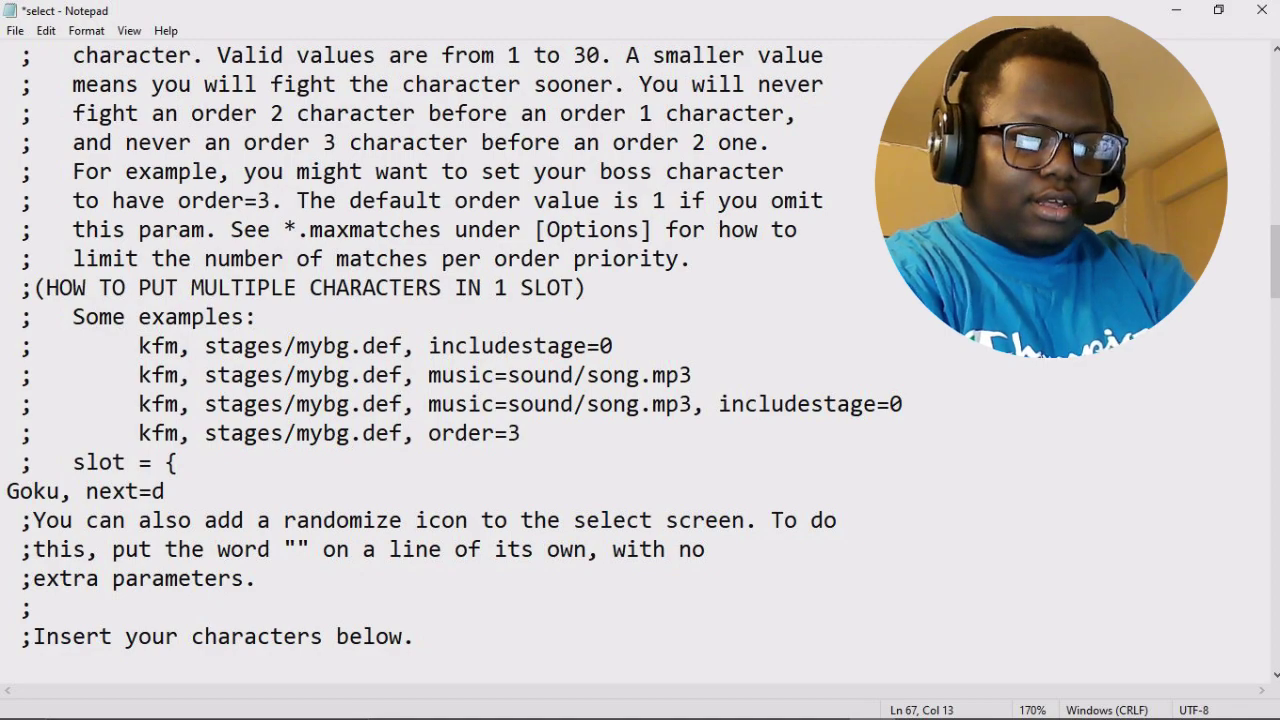
pyautogui.write(', ')
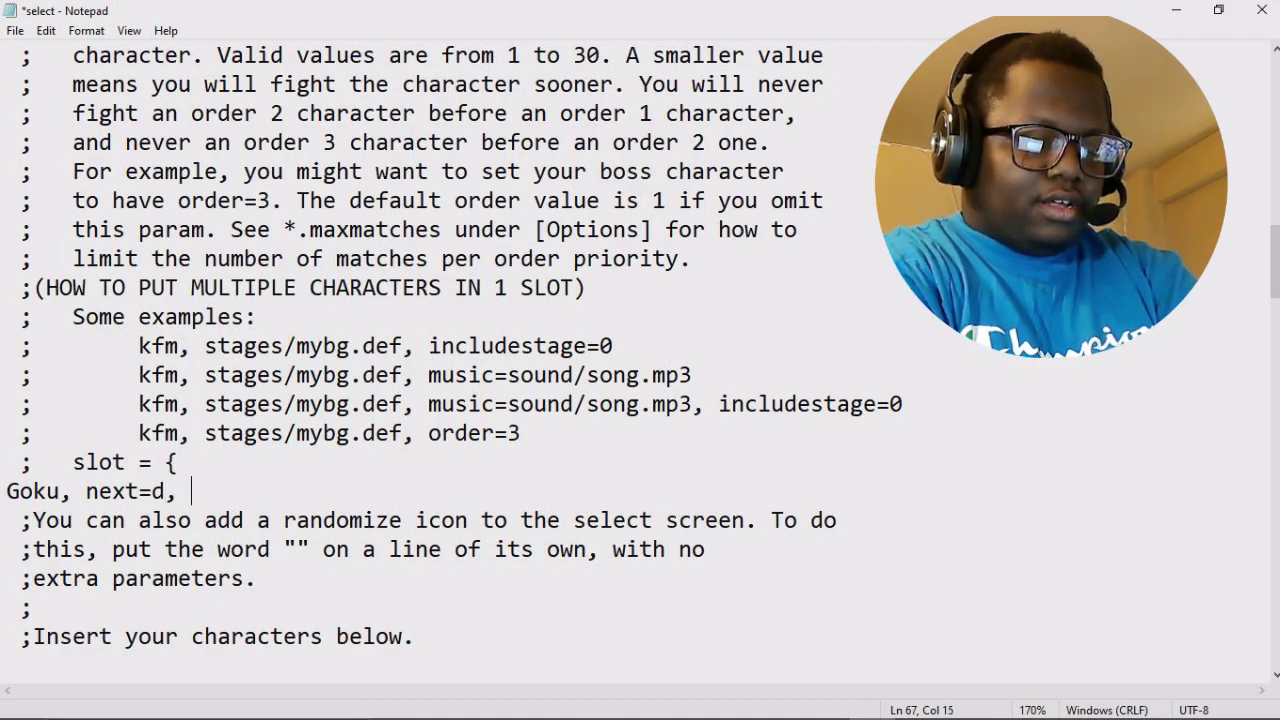
pyautogui.write('pr')
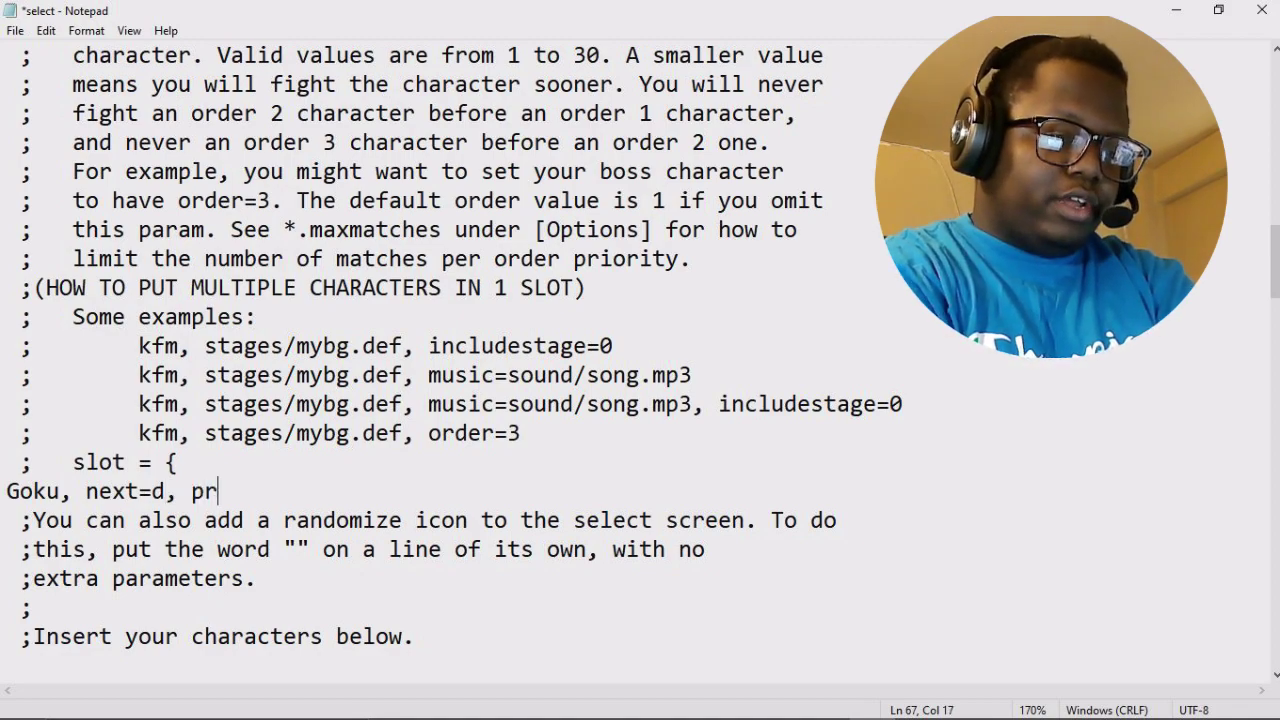
pyautogui.write('evious=w')
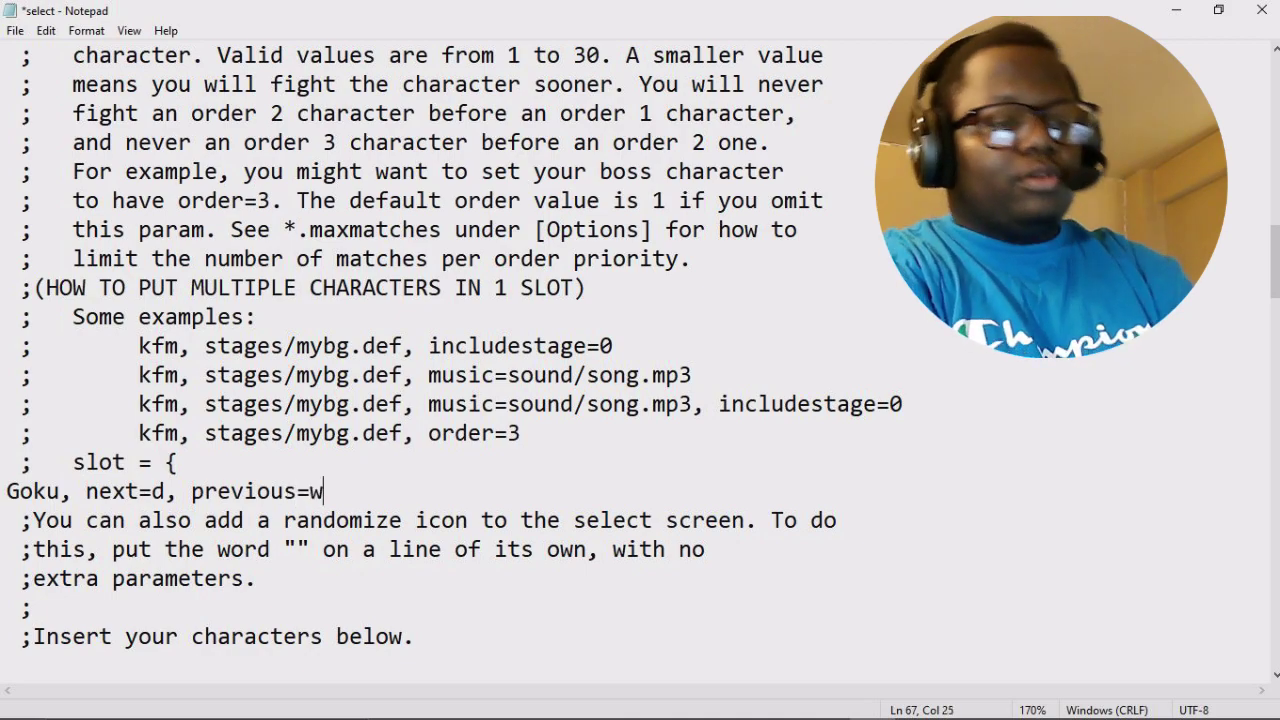
# Close the example slot with a closing brace on a new line below the Goku entry.
pyautogui.press('Return')
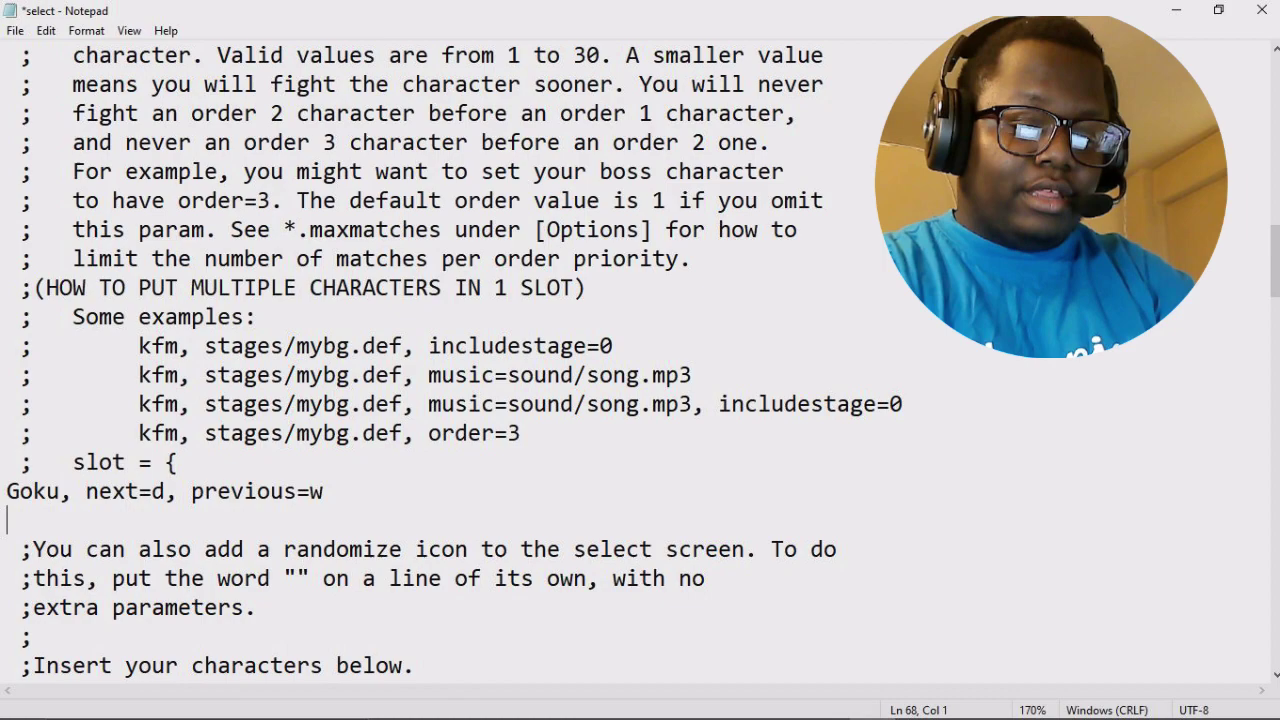
pyautogui.write('}')
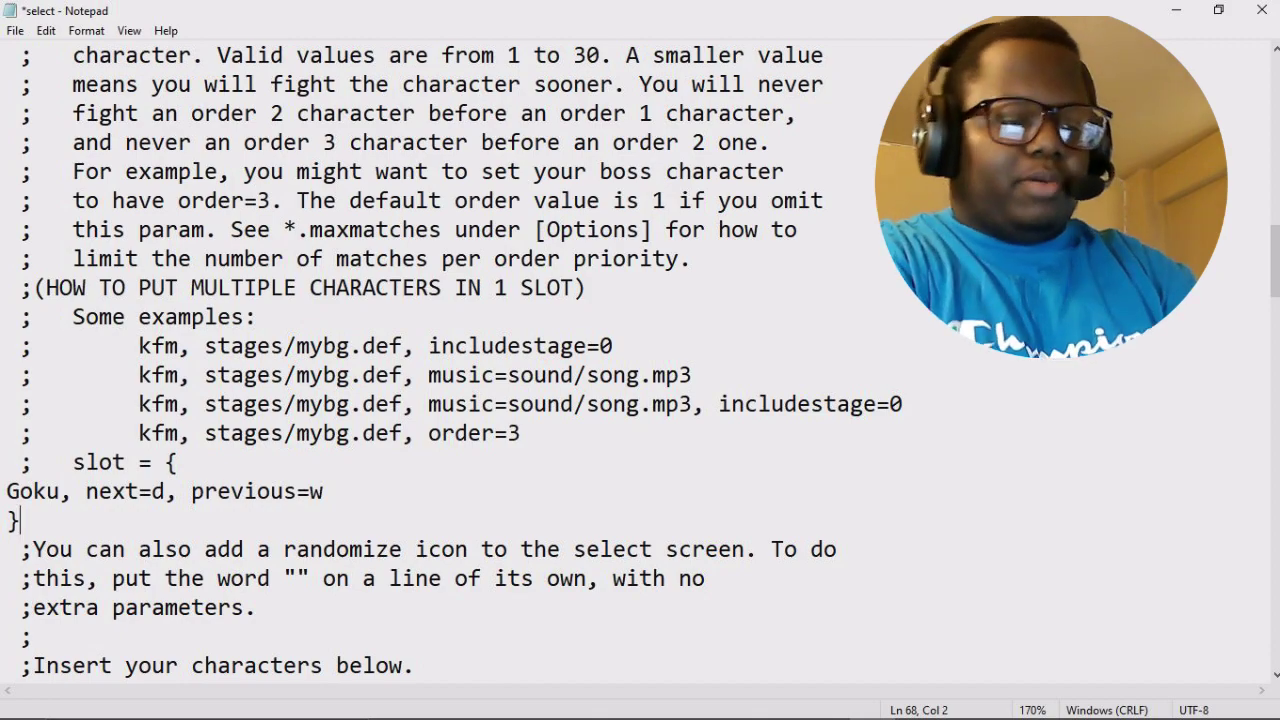
pyautogui.press('BackSpace')
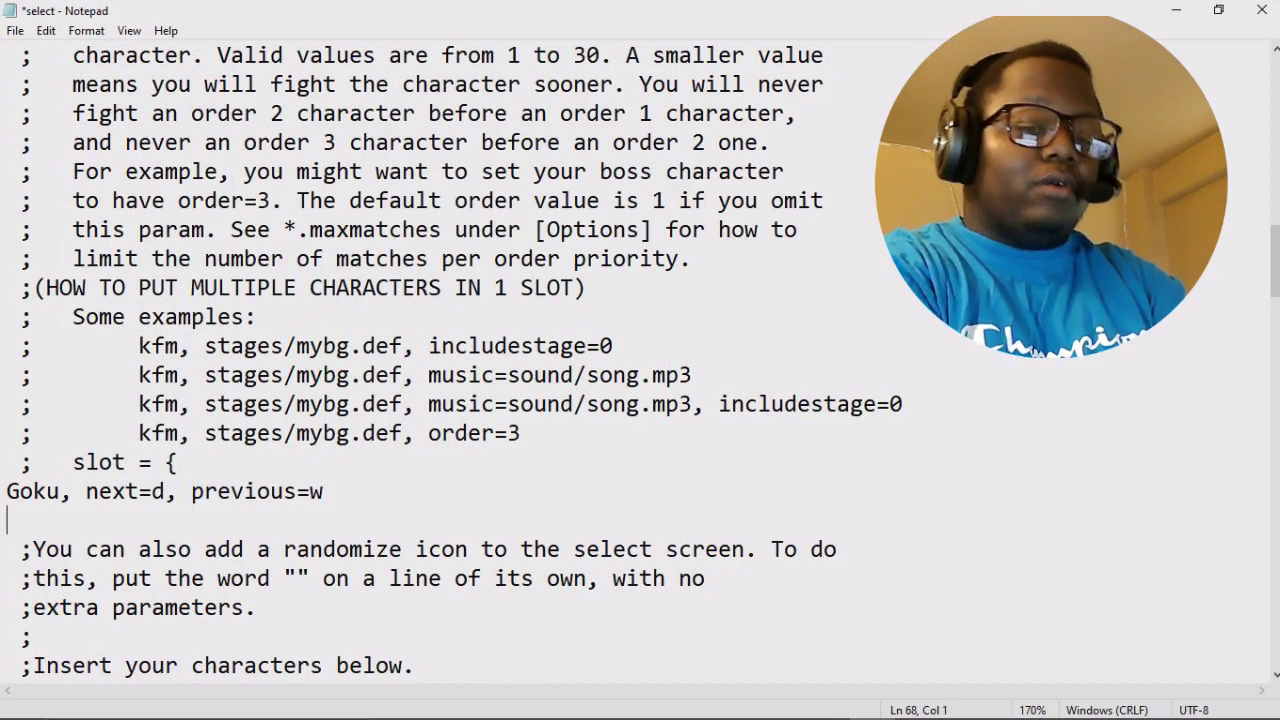
pyautogui.write('}')
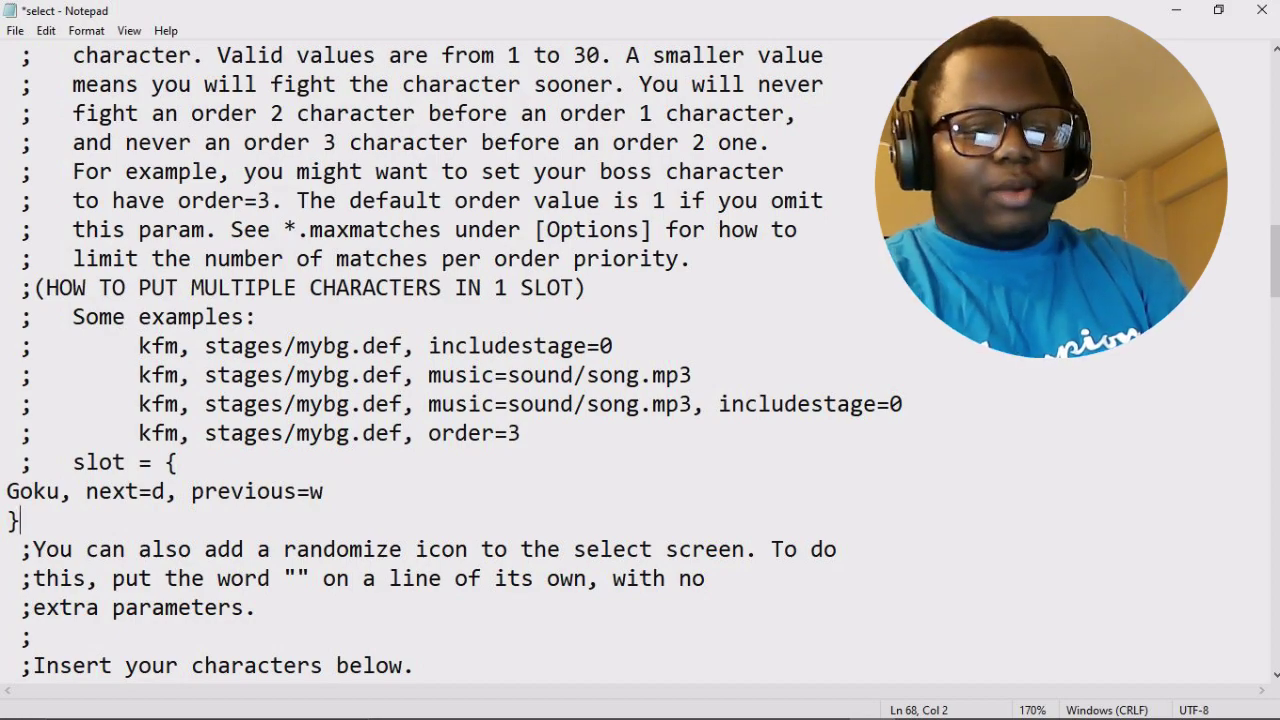
# Insert the line 'Vegeta, next=d, previous=w' between the Goku entry and the closing brace.
pyautogui.click(323, 491)
pyautogui.press('Return')
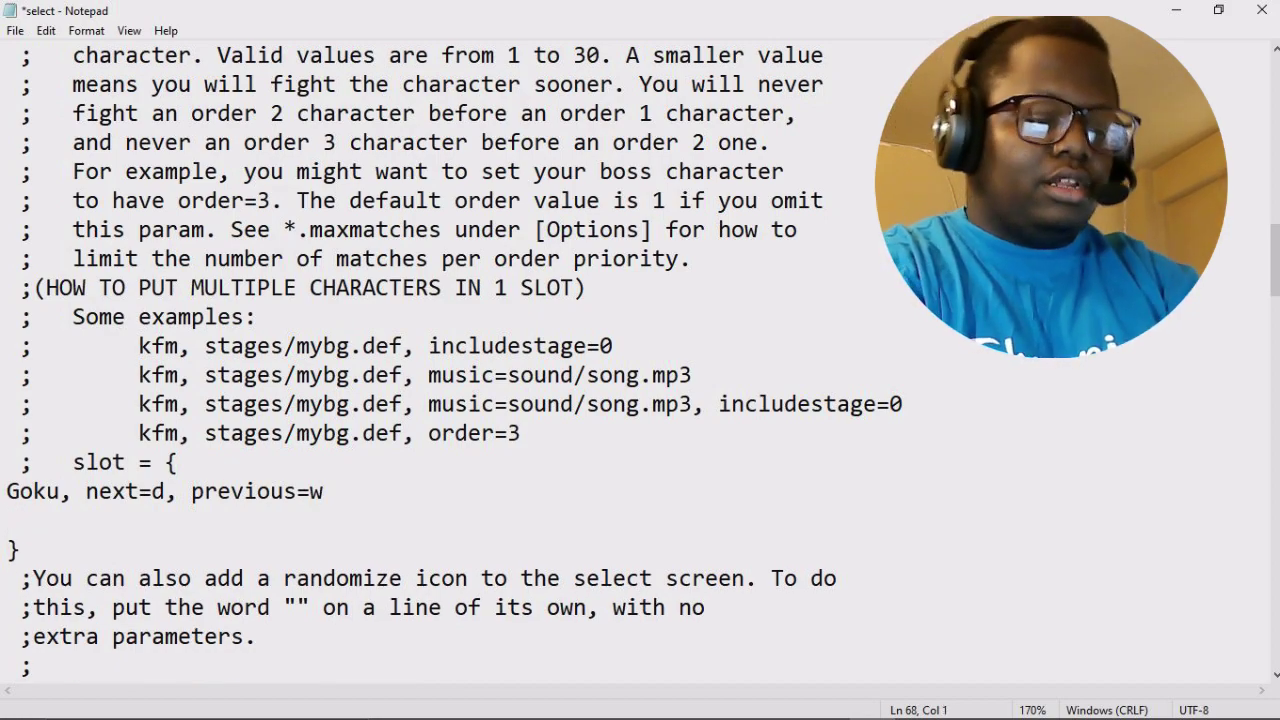
pyautogui.write('Vegeta')
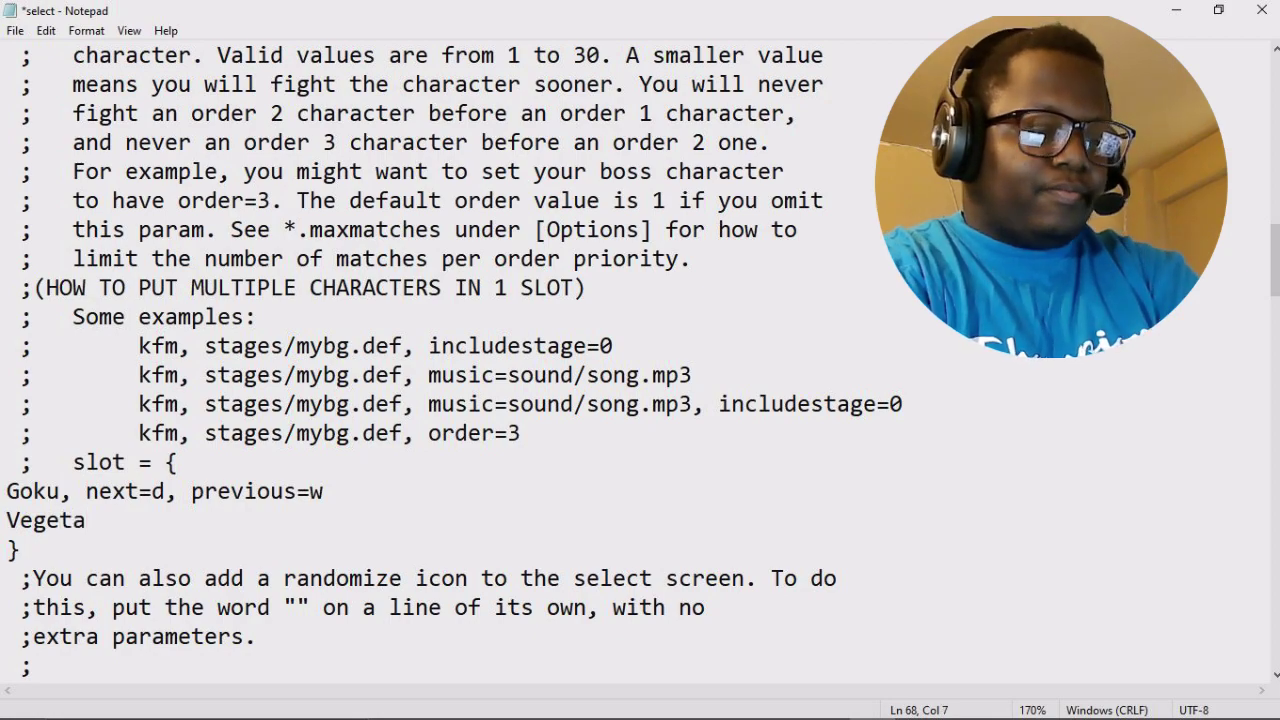
pyautogui.write(', next')
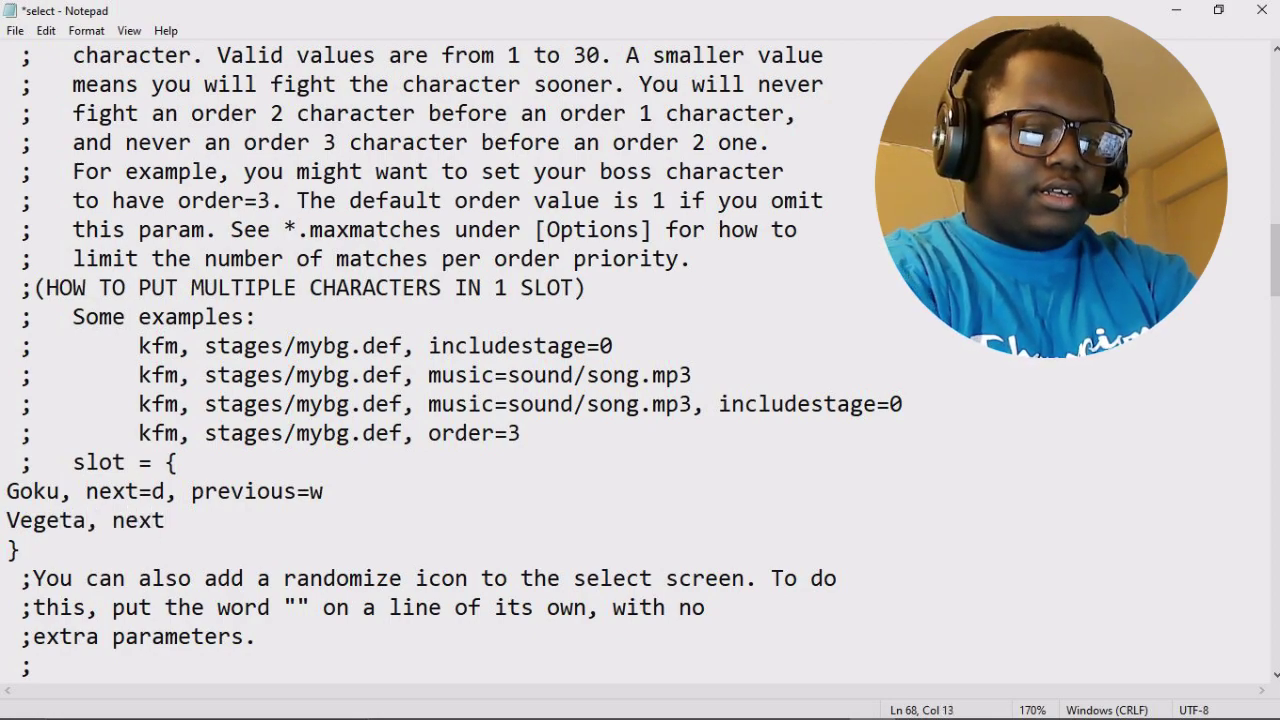
pyautogui.write('=d,')
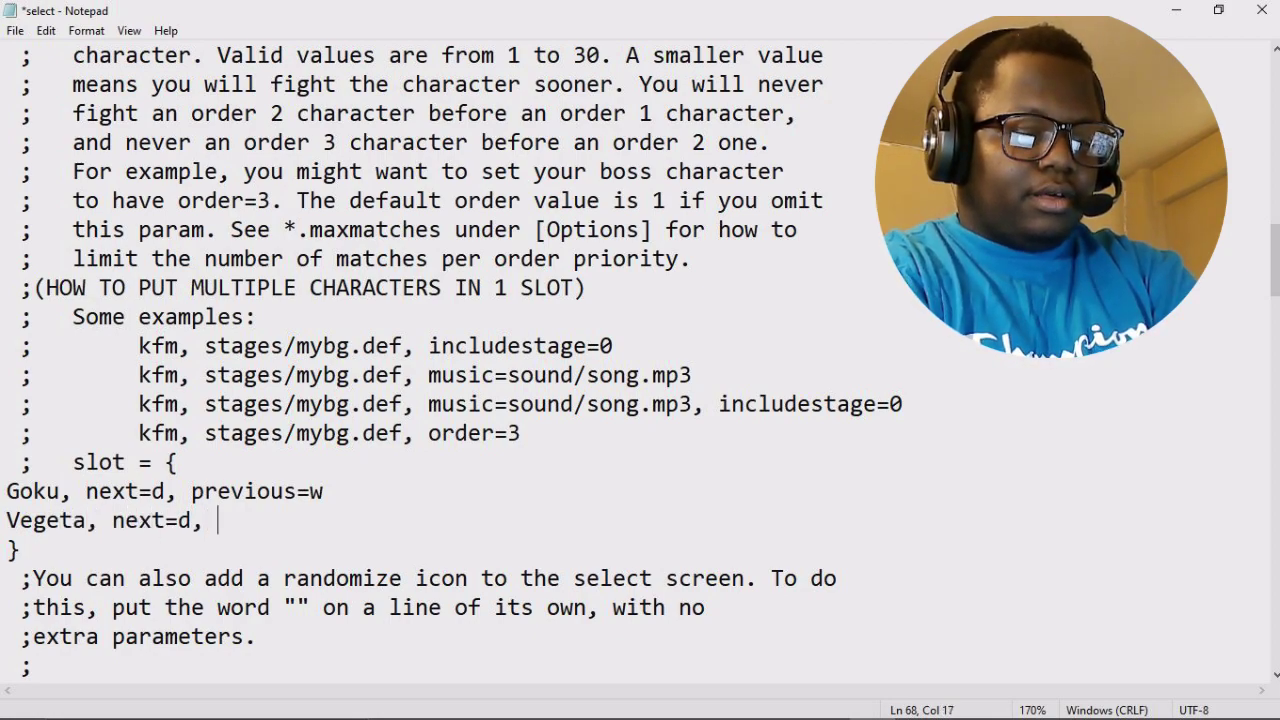
pyautogui.write('previous')
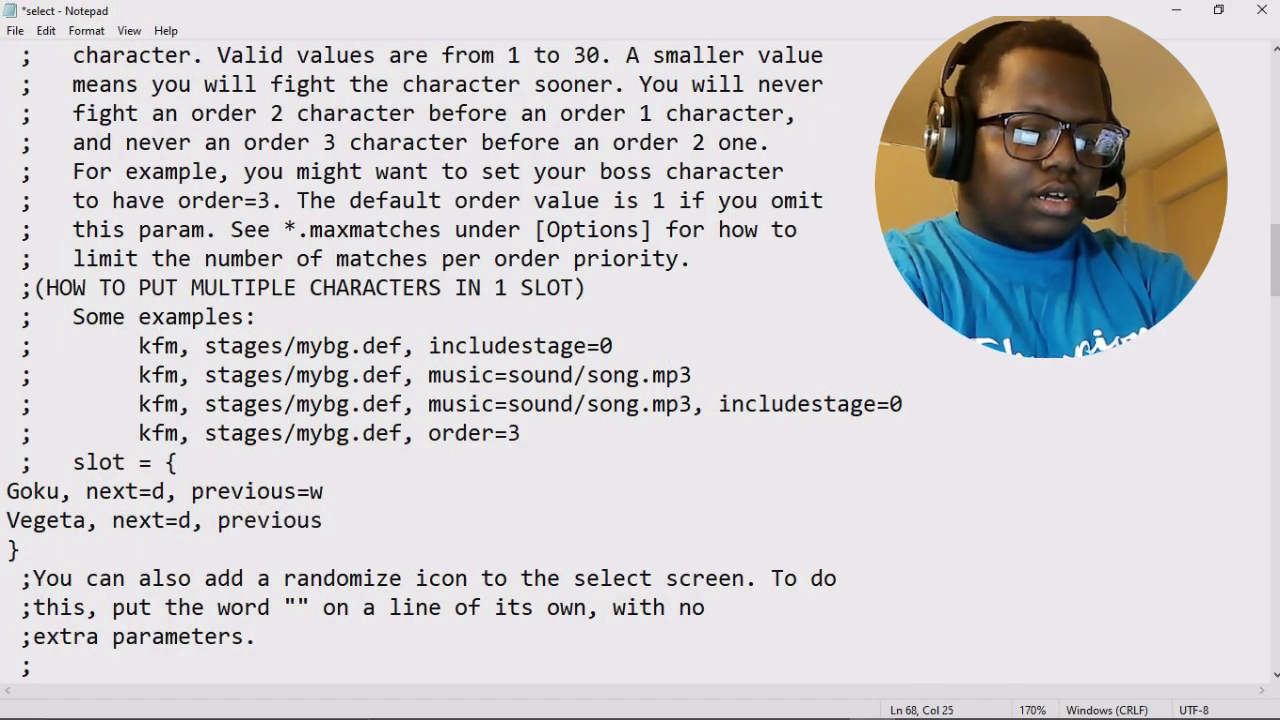
pyautogui.write('=w')
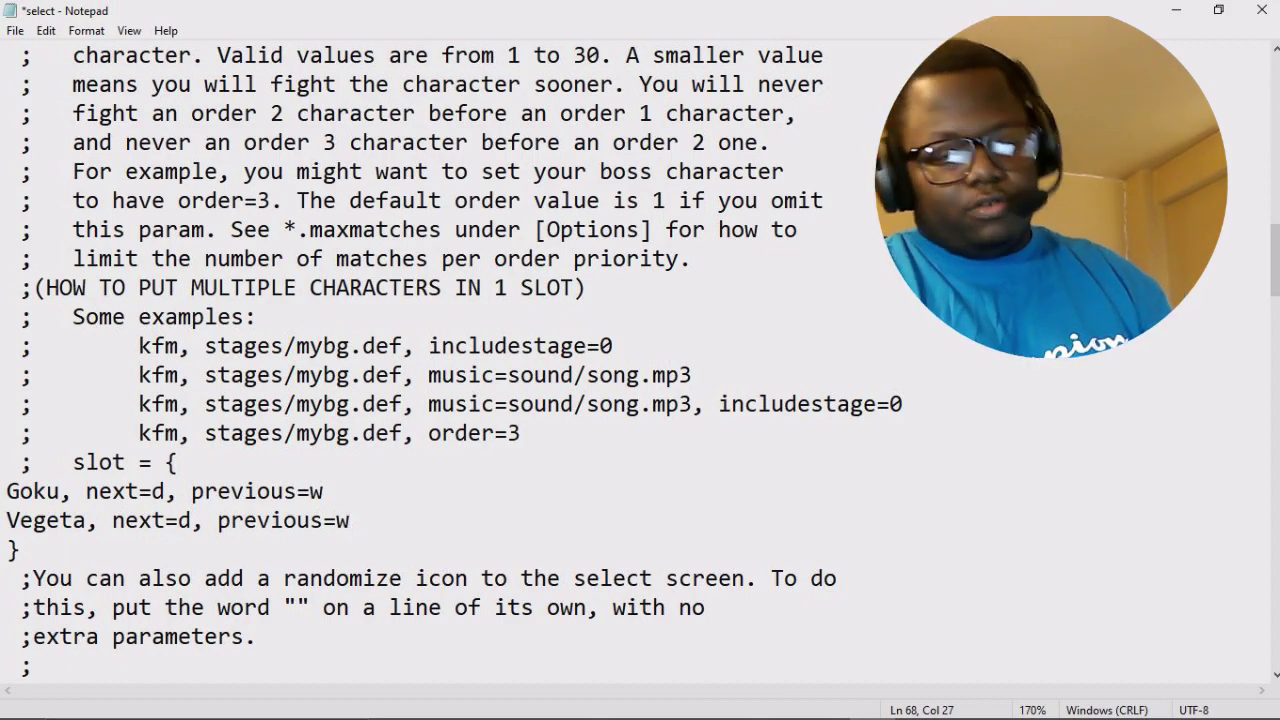
# Highlight the example slot block from its opening slot line to the closing brace.
pyautogui.press('Down')
pyautogui.hotkey('shift', 'Up')
pyautogui.hotkey('shift', 'Up')
pyautogui.hotkey('shift', 'Up')
pyautogui.hotkey('shift', 'Home')
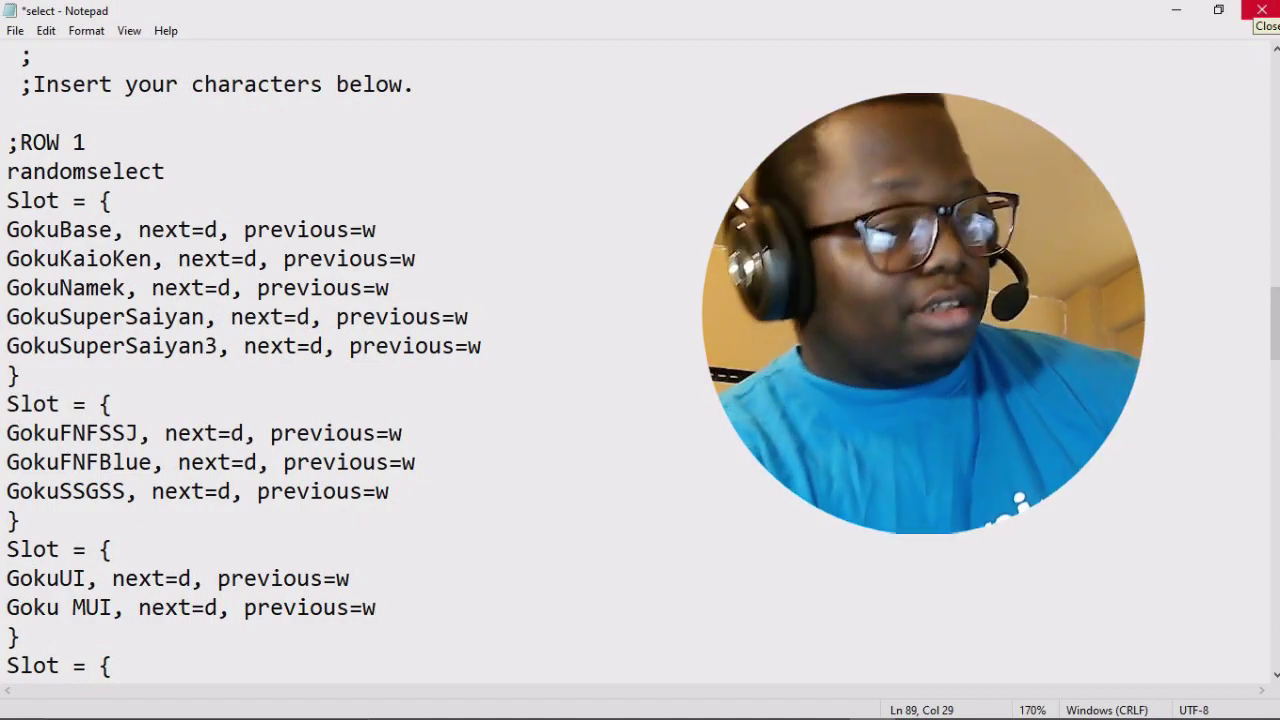
# Examine the beginning of ROW 1: the randomselect entry and the structure of the first Slot block, from opening to closing brace.
pyautogui.scroll(6, 320, 360)
pyautogui.scroll(-3, 320, 360)
pyautogui.scroll(-4, 320, 360)
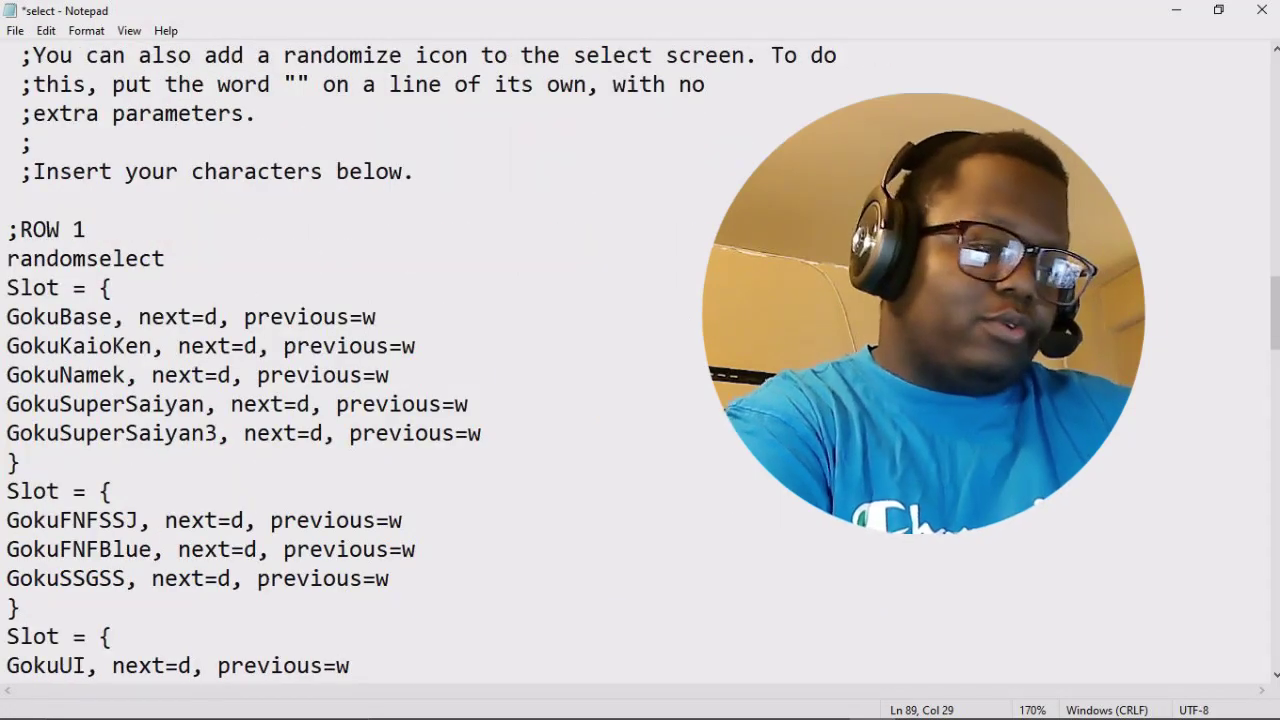
pyautogui.scroll(1, 320, 360)
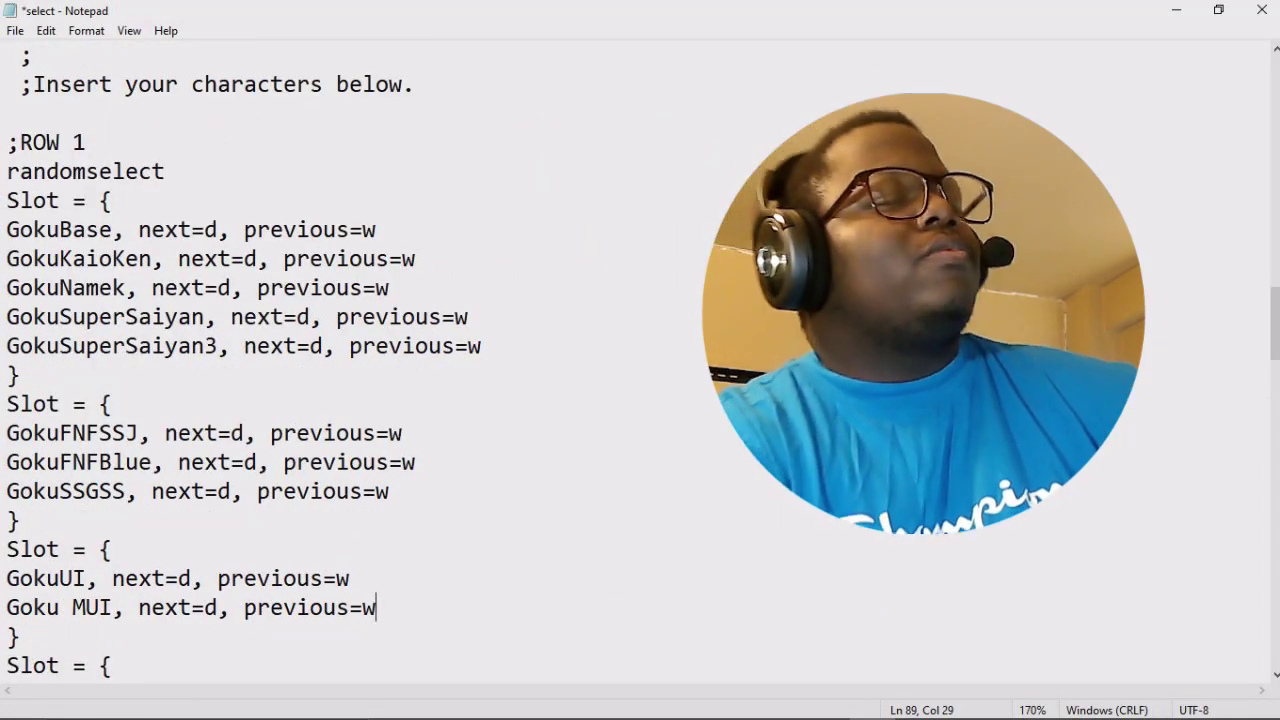
pyautogui.doubleClick(85, 171)
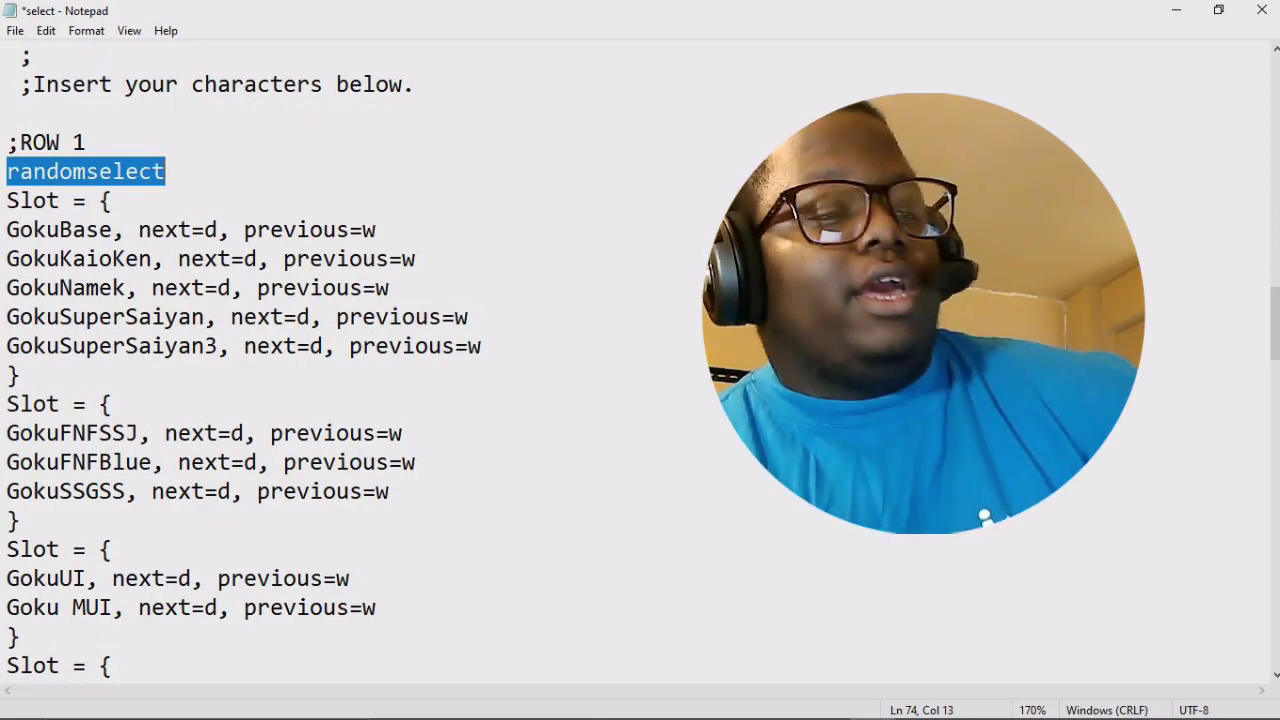
pyautogui.click(113, 200)
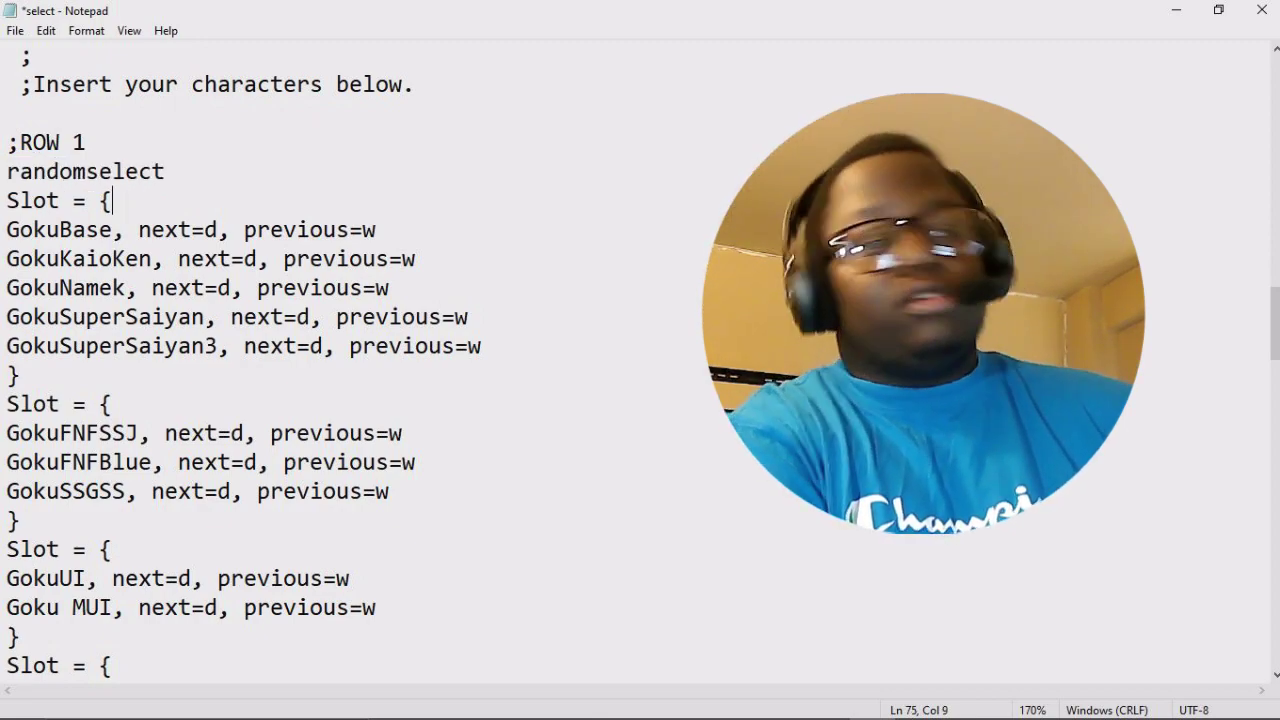
pyautogui.click(86, 171)
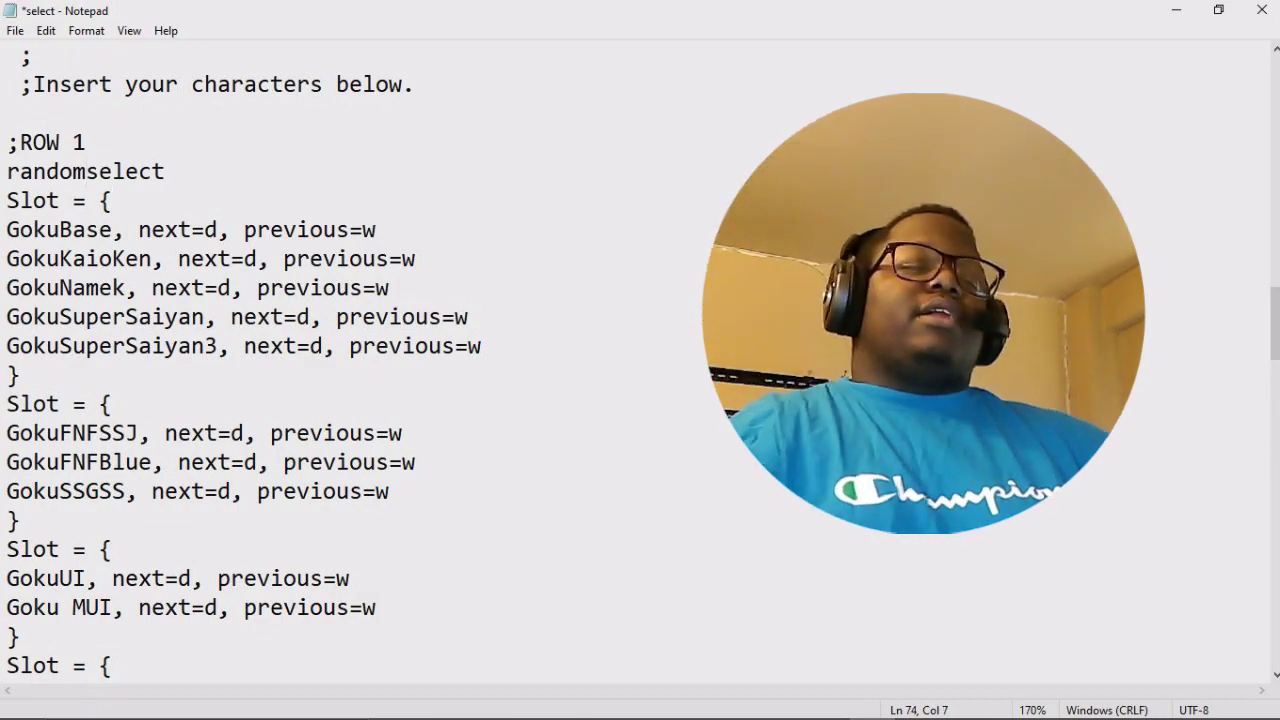
pyautogui.doubleClick(33, 200)
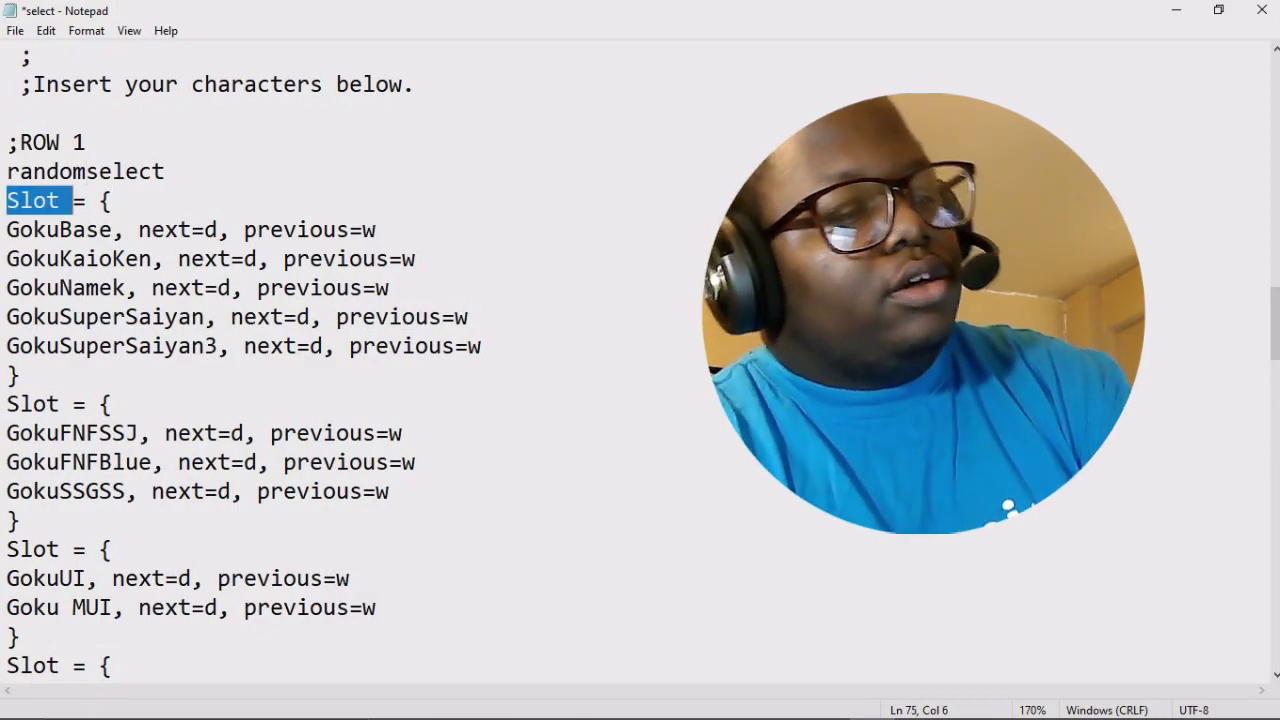
pyautogui.click(60, 200)
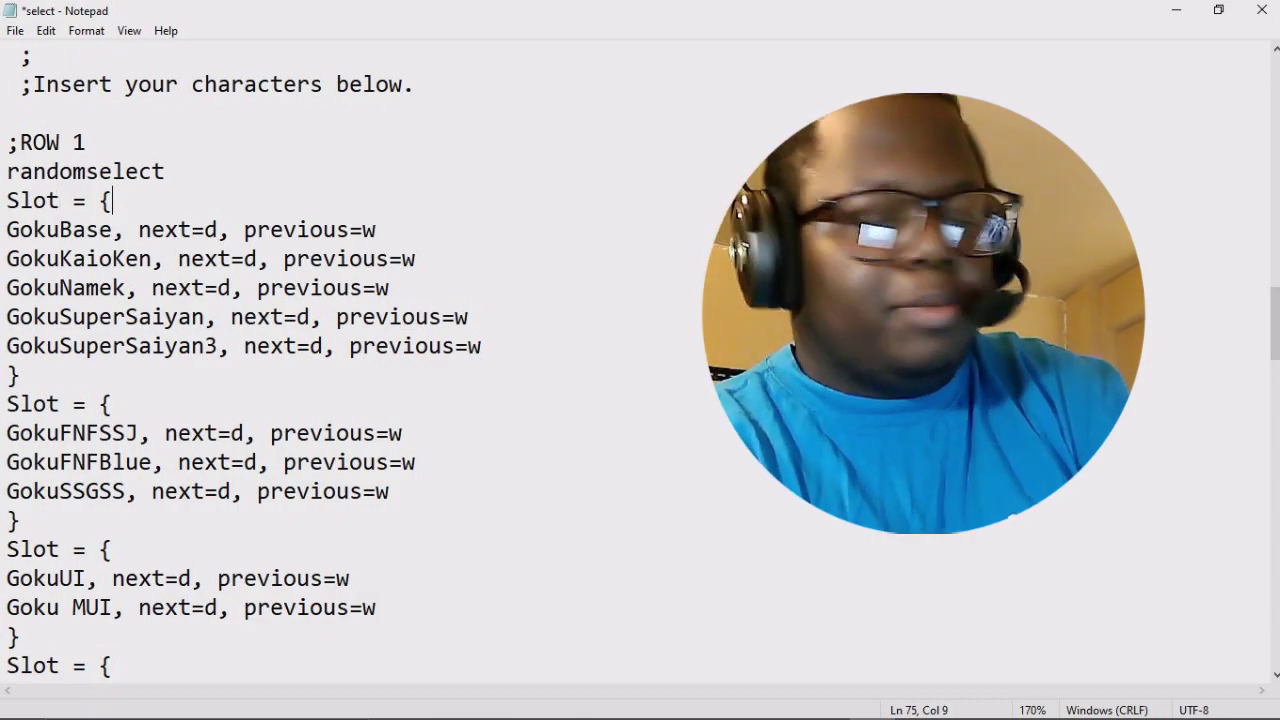
pyautogui.click(377, 229)
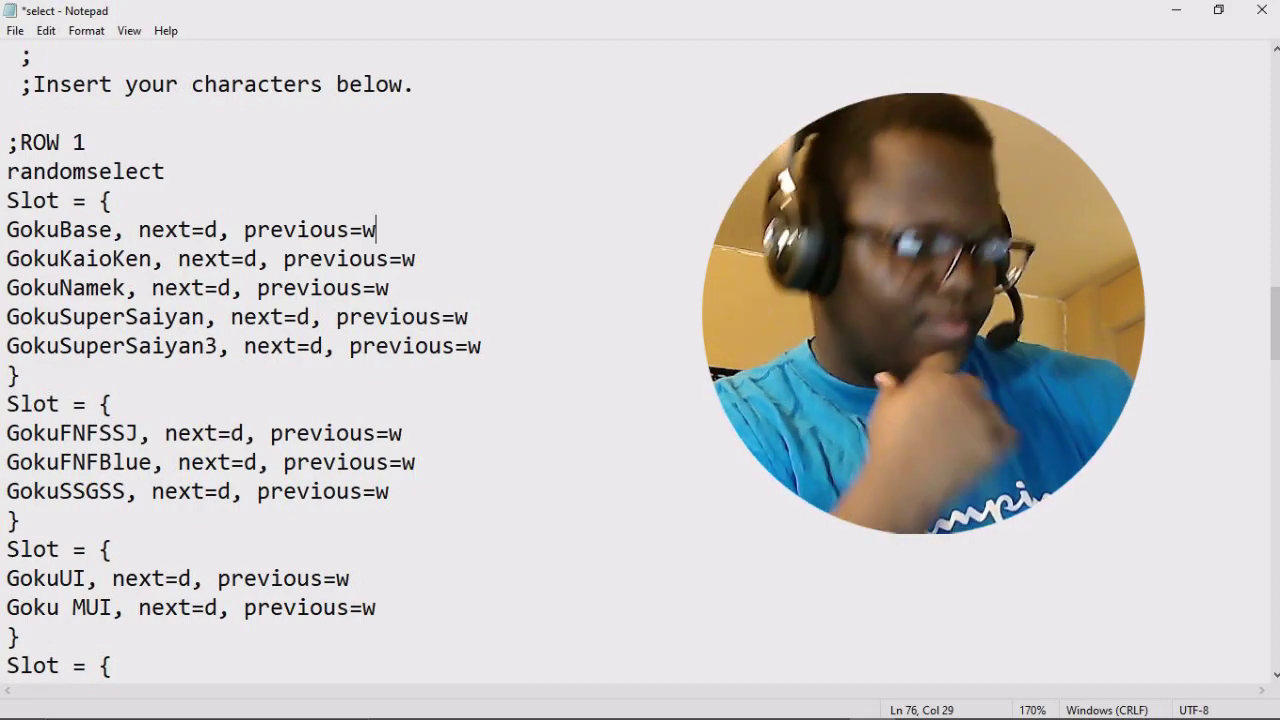
pyautogui.moveTo(6, 230); pyautogui.dragTo(91, 375)
pyautogui.click(164, 404)
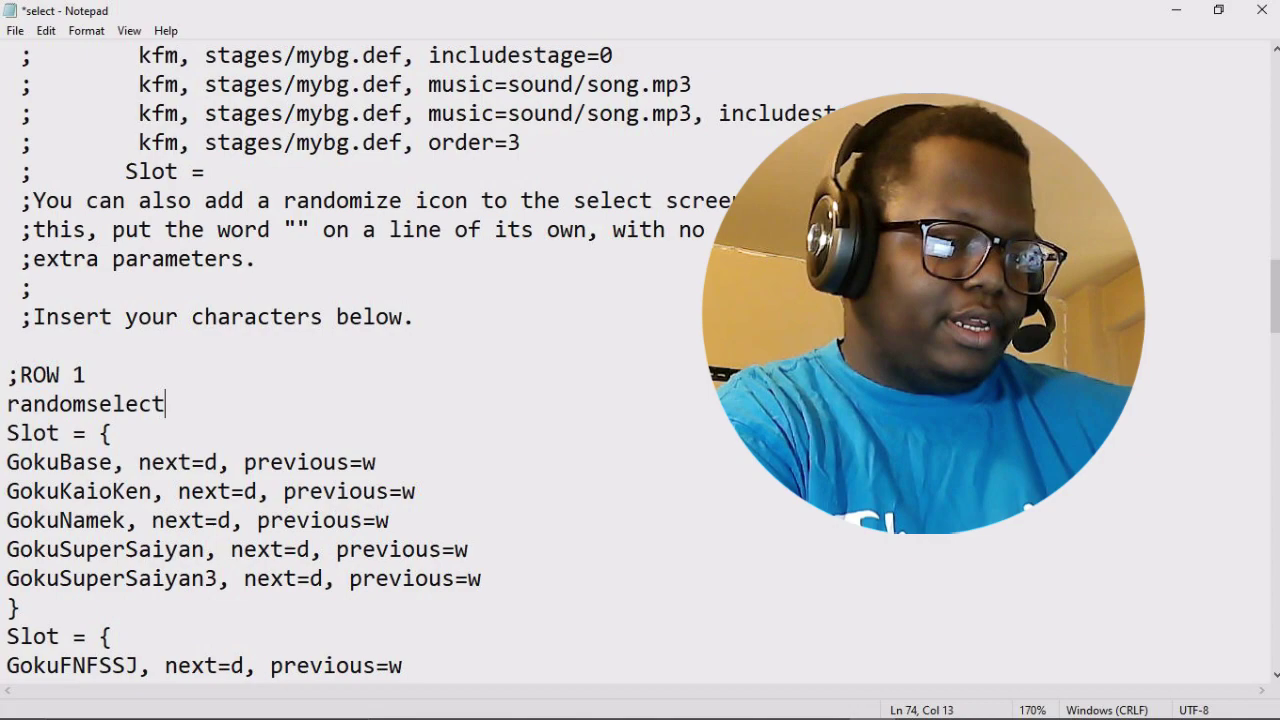
# Examine the character names and next/previous parameters in the first Goku slot, and the slot blocks that follow down to the Vegeta entries.
pyautogui.click(72, 462)
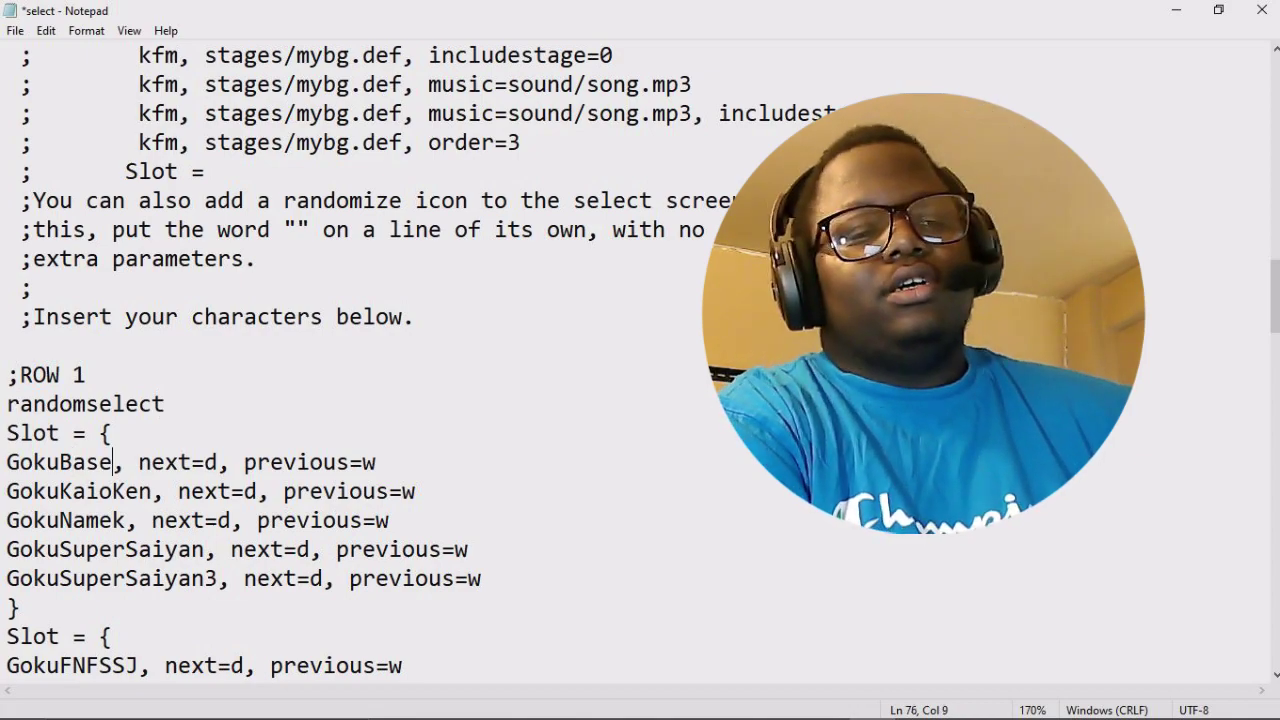
pyautogui.doubleClick(165, 462)
pyautogui.click(192, 462)
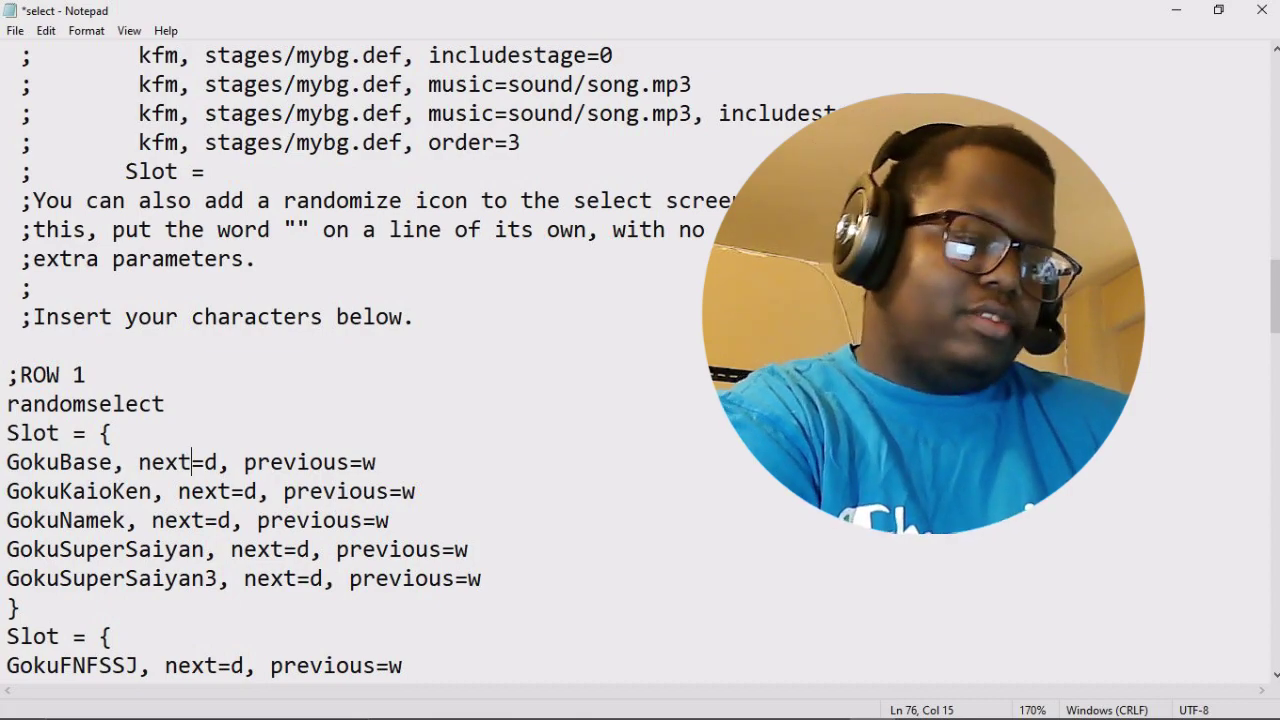
pyautogui.press('Return')
pyautogui.press('BackSpace')
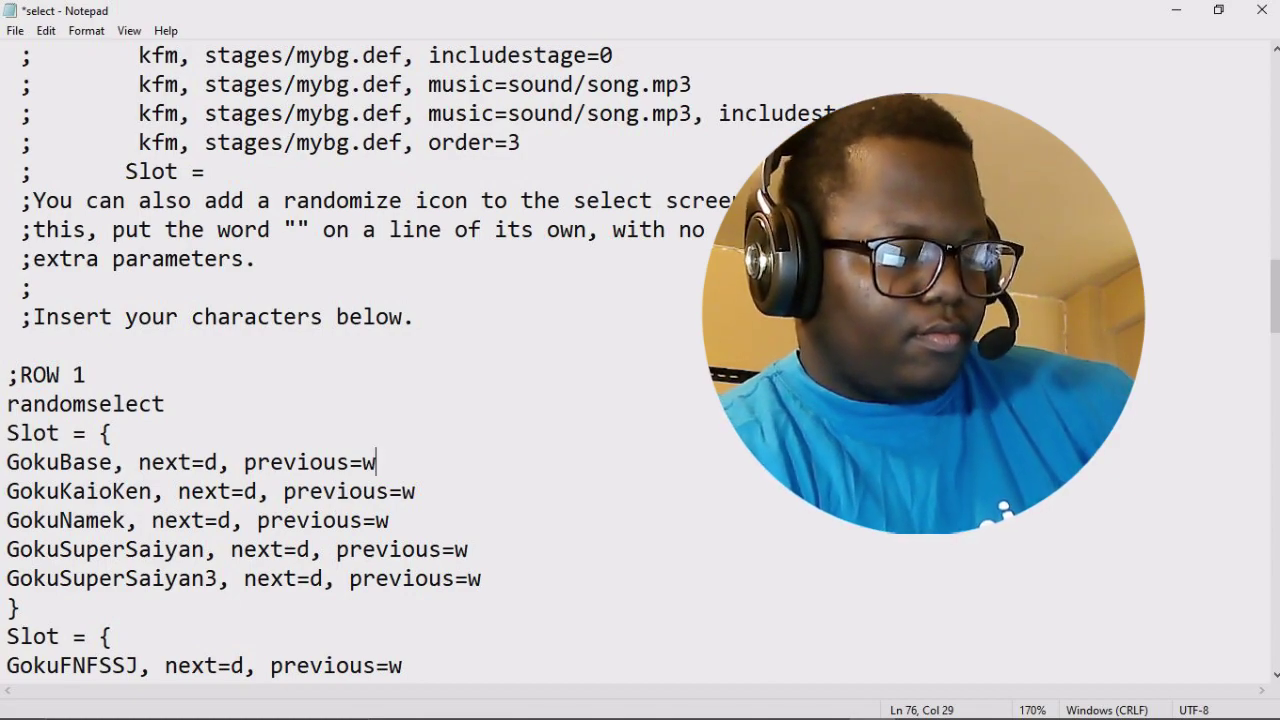
pyautogui.click(86, 491)
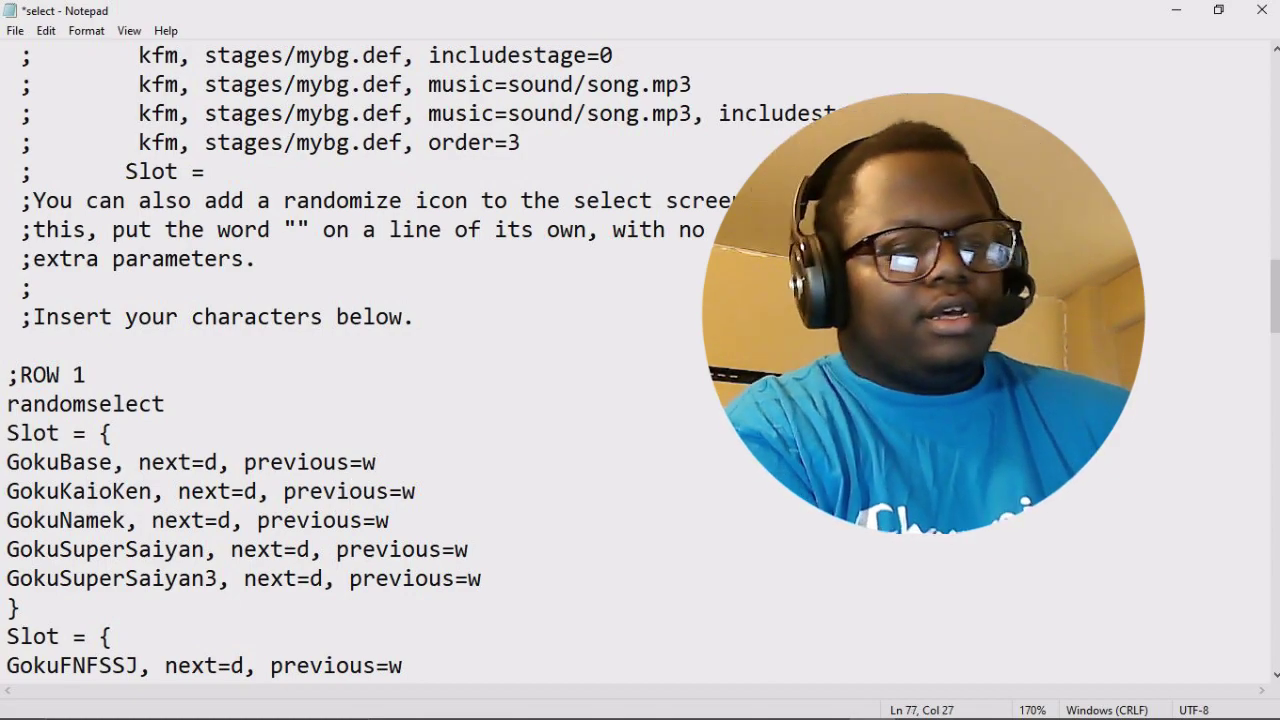
pyautogui.click(59, 520)
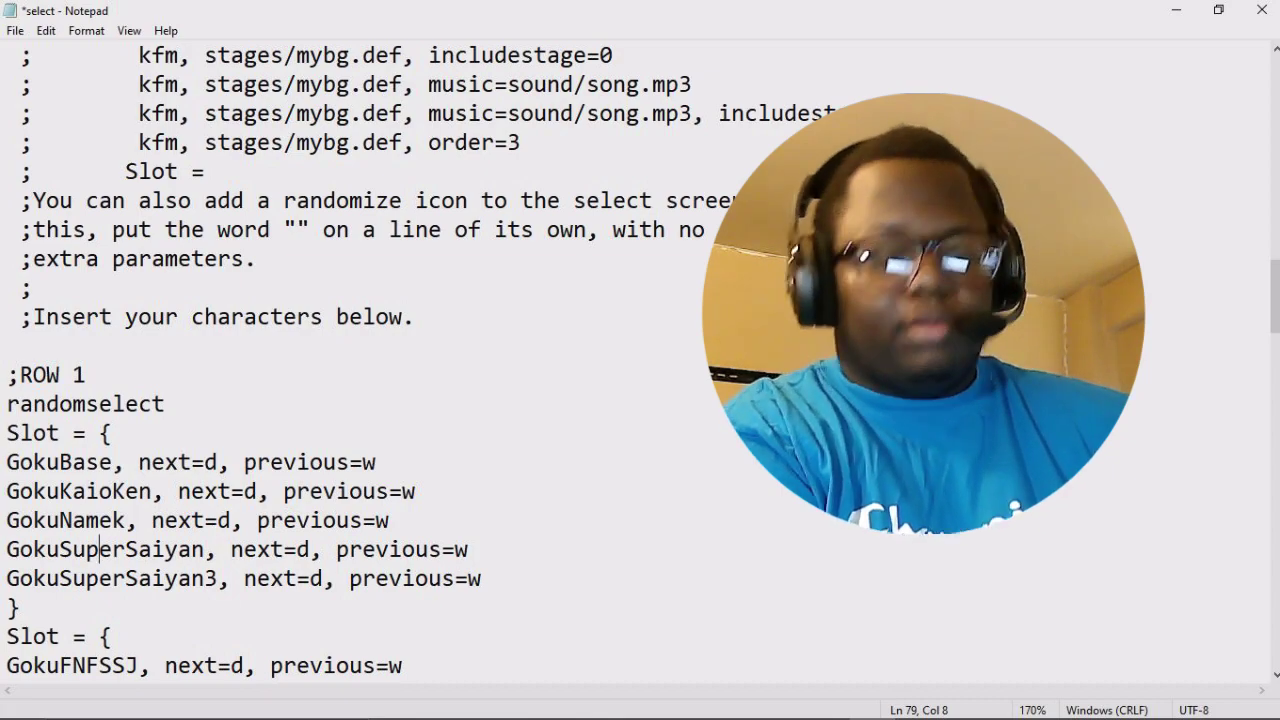
pyautogui.press('Down')
pyautogui.scroll(-4, 640, 360)
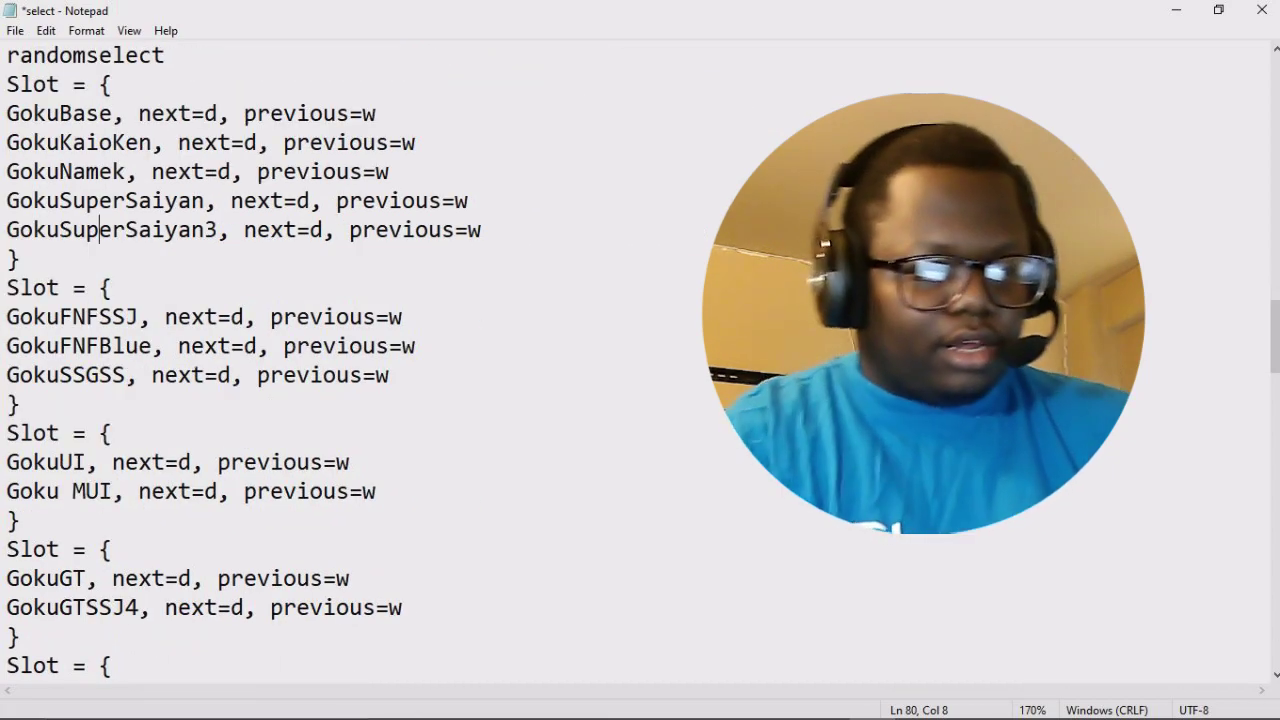
pyautogui.click(46, 433)
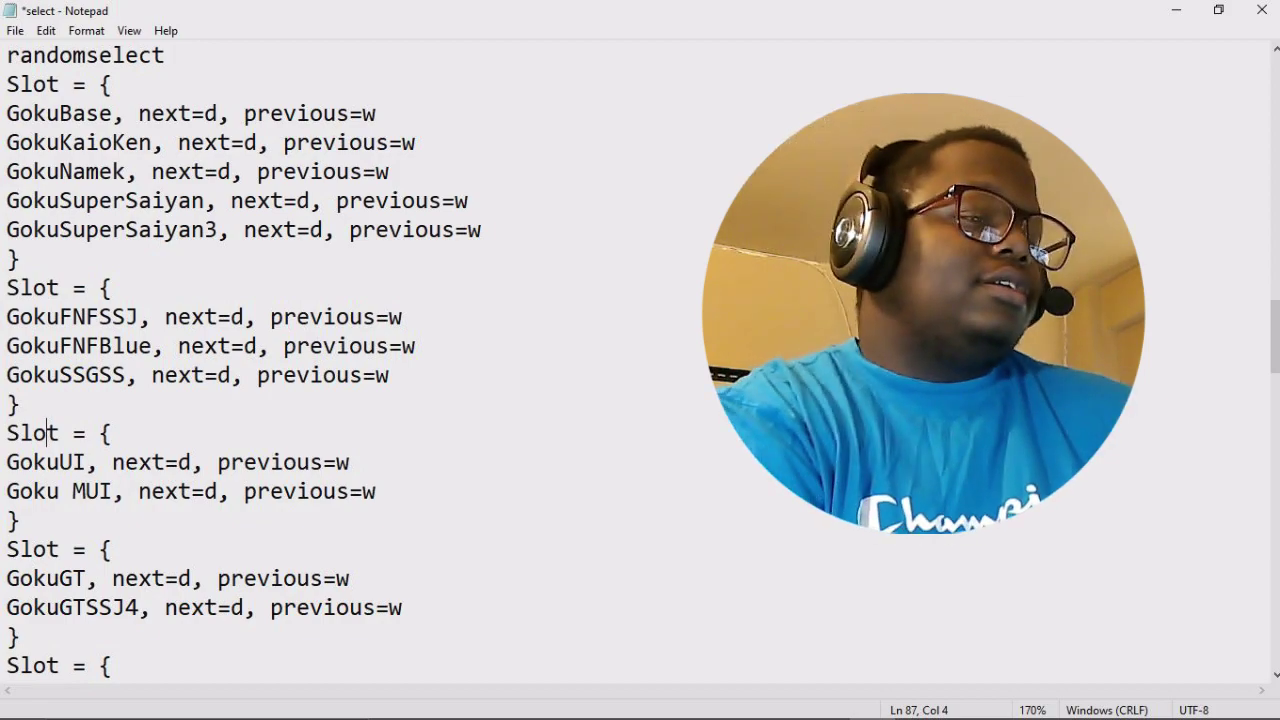
pyautogui.scroll(-2, 330, 360)
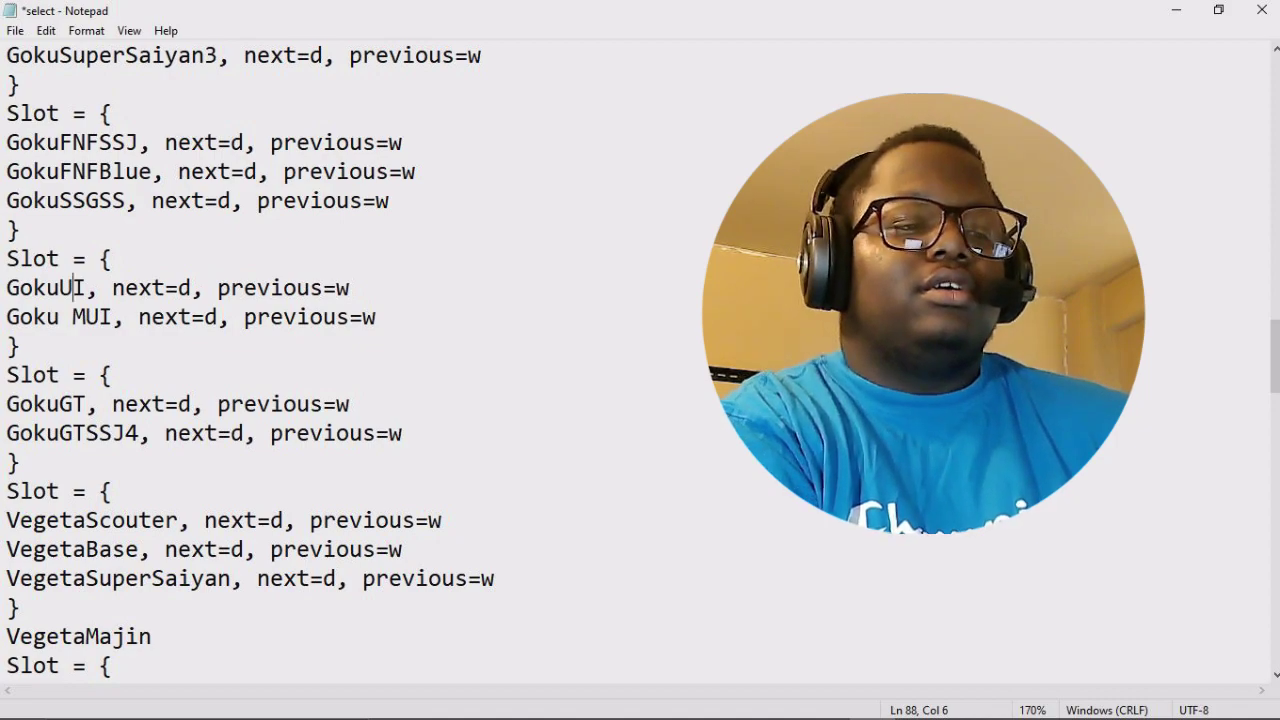
pyautogui.scroll(-1, 330, 360)
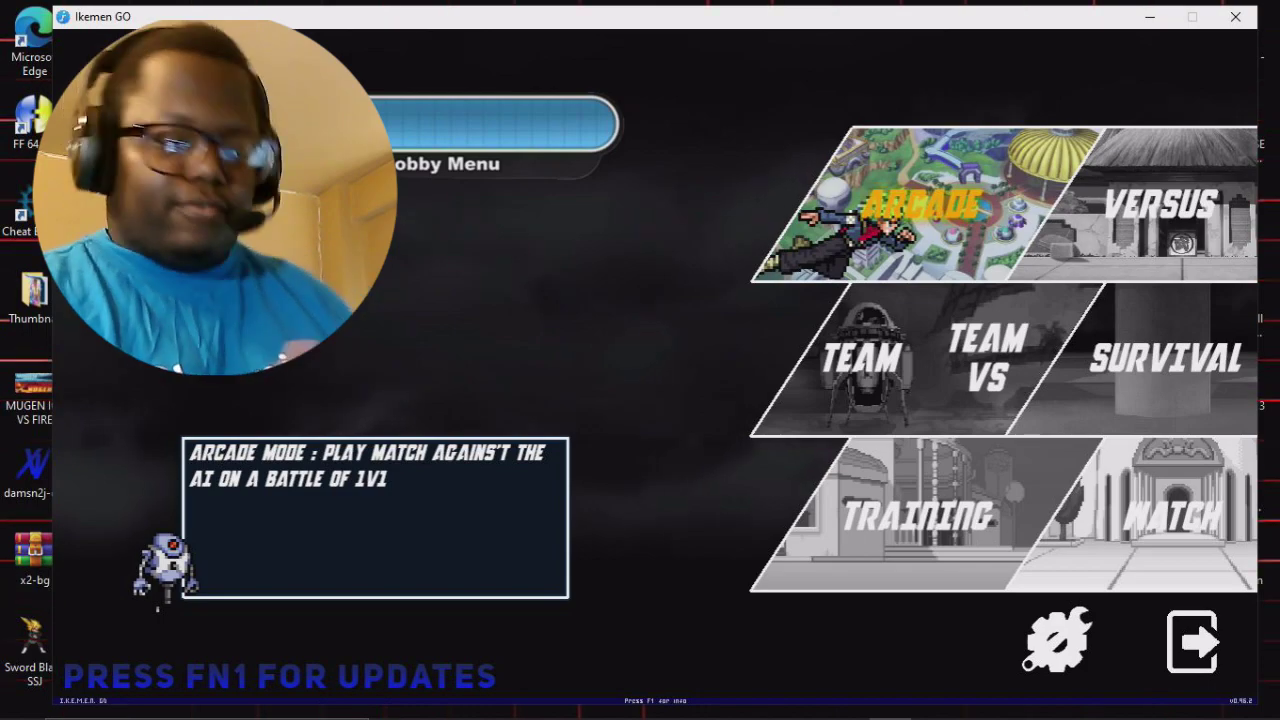
pyautogui.press('Right')
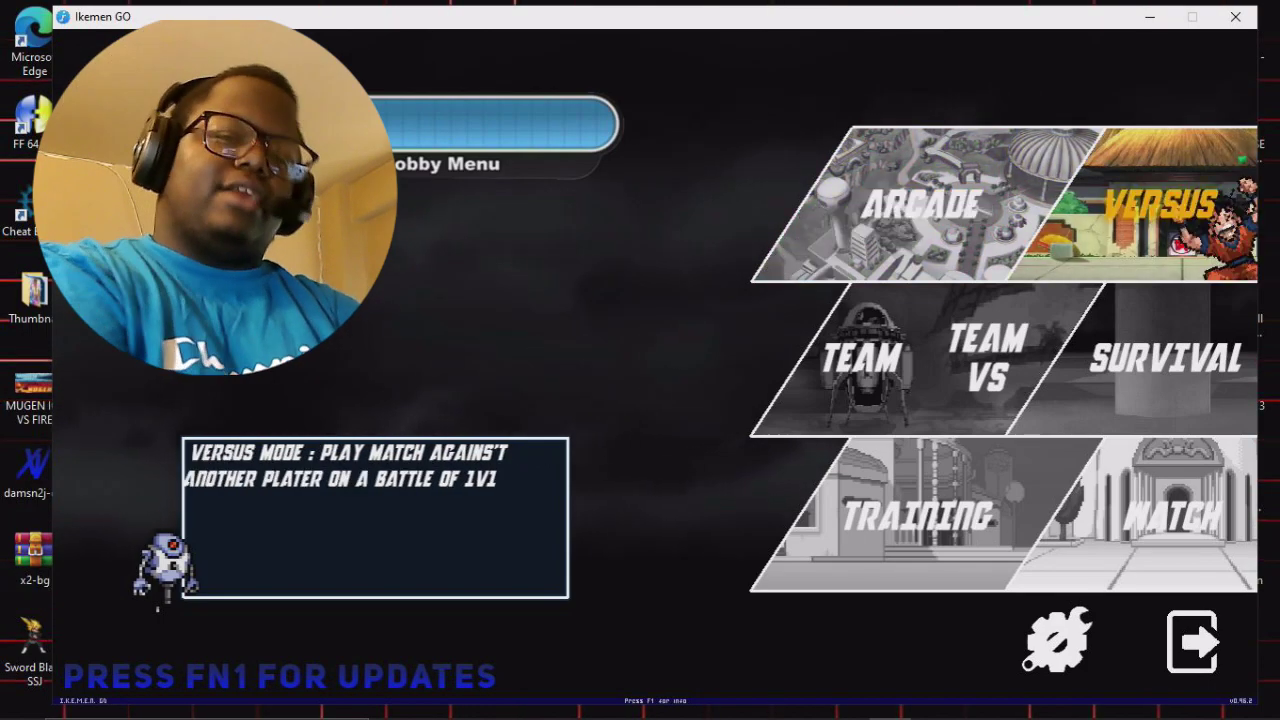
pyautogui.press('Return')
pyautogui.press('Right')
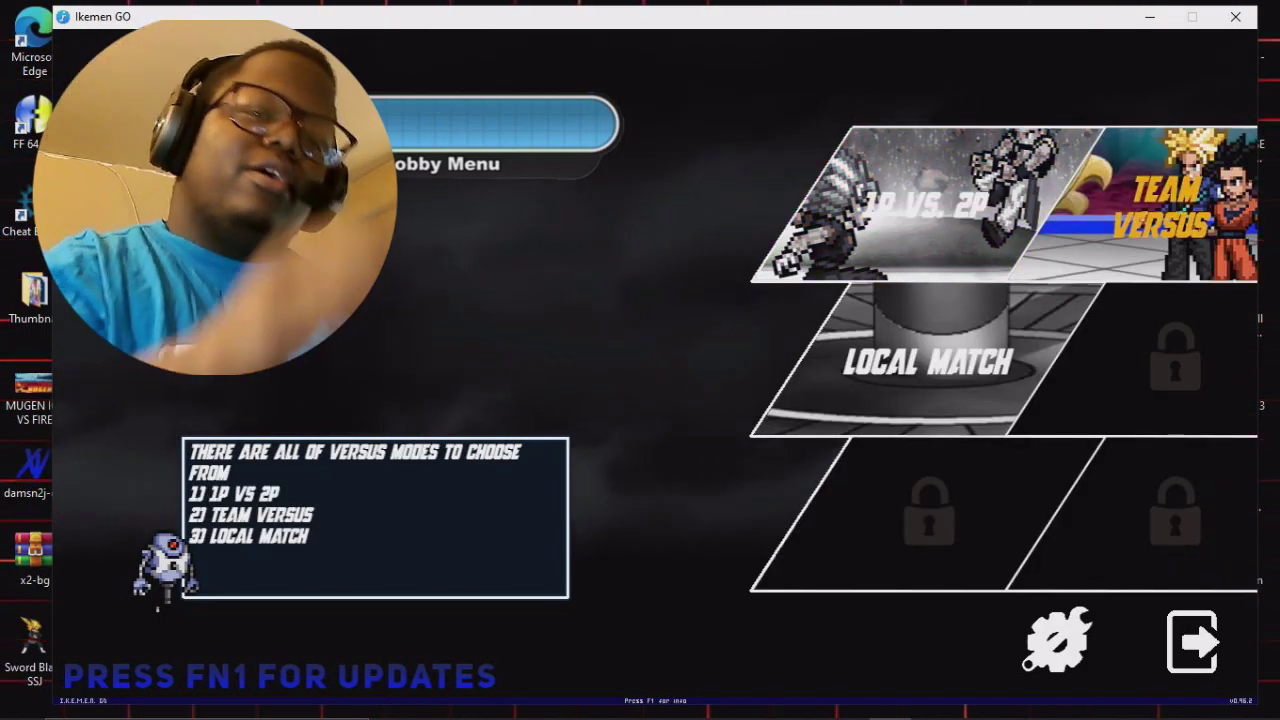
pyautogui.press('Right')
pyautogui.press('Left')
pyautogui.press('Escape')
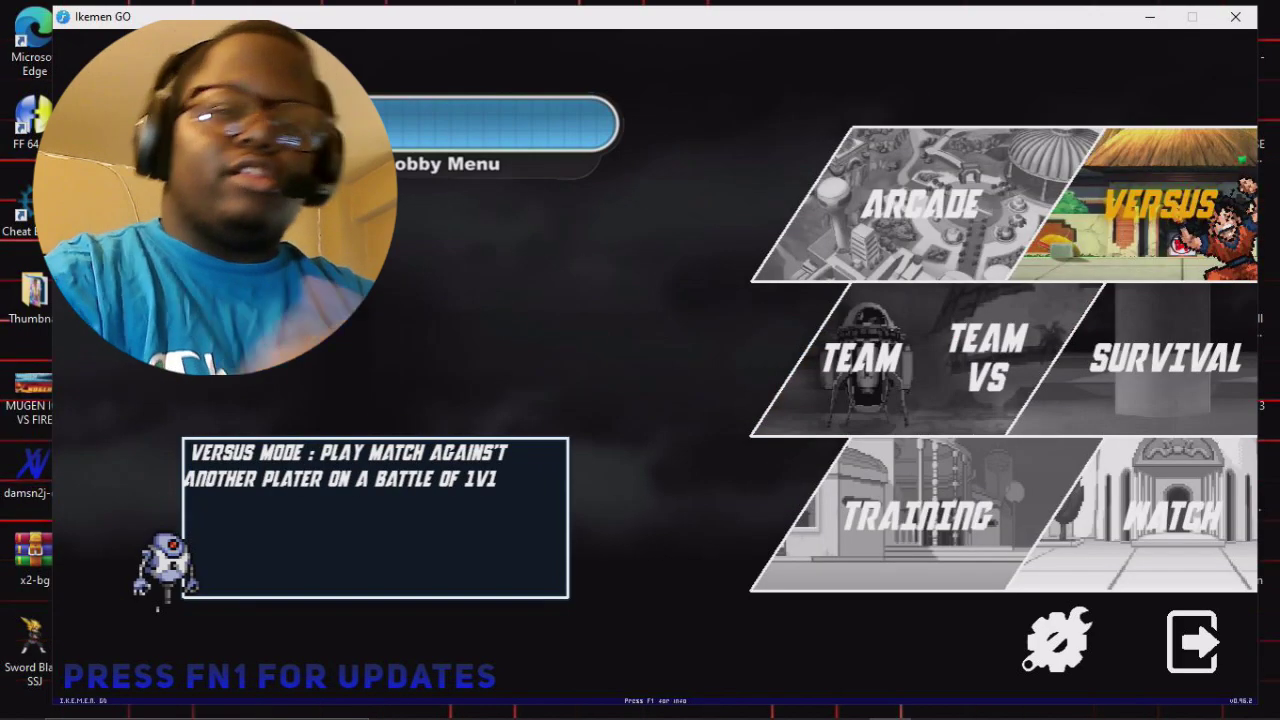
pyautogui.press('Down')
pyautogui.press('Up')
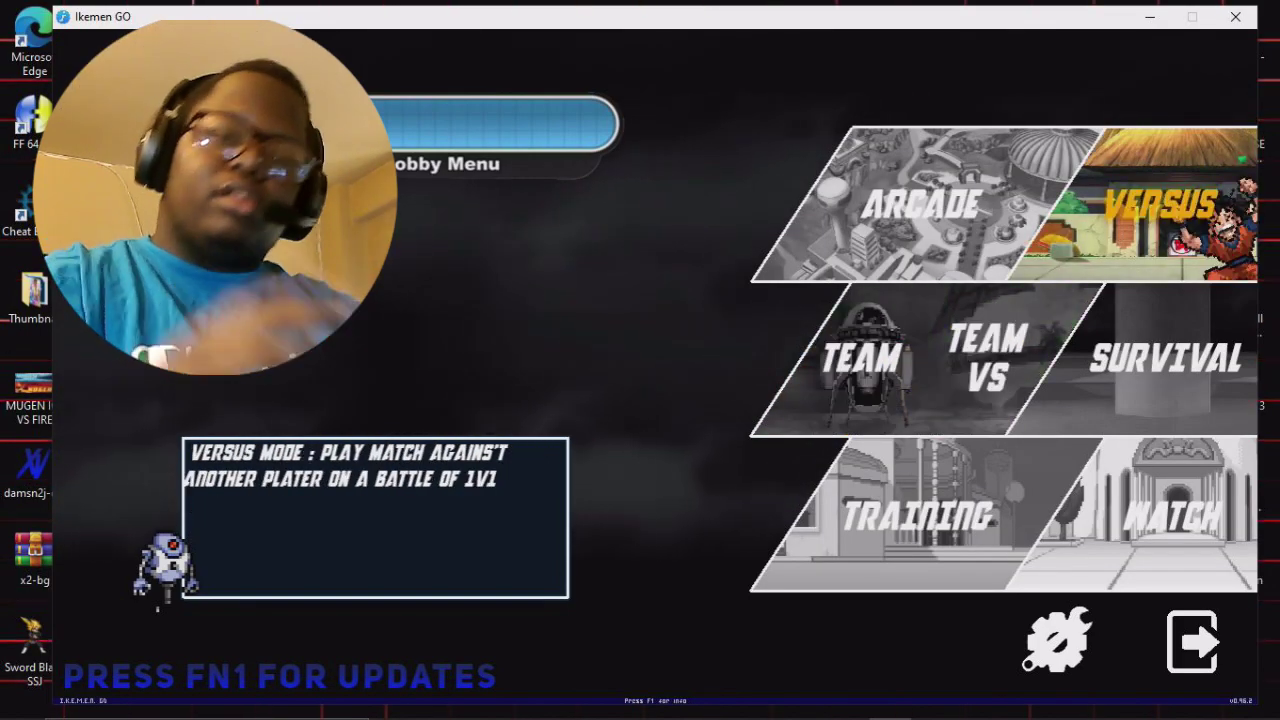
# Start Training mode to reach the fighter selection screen.
pyautogui.press('Down')
pyautogui.press('Down')
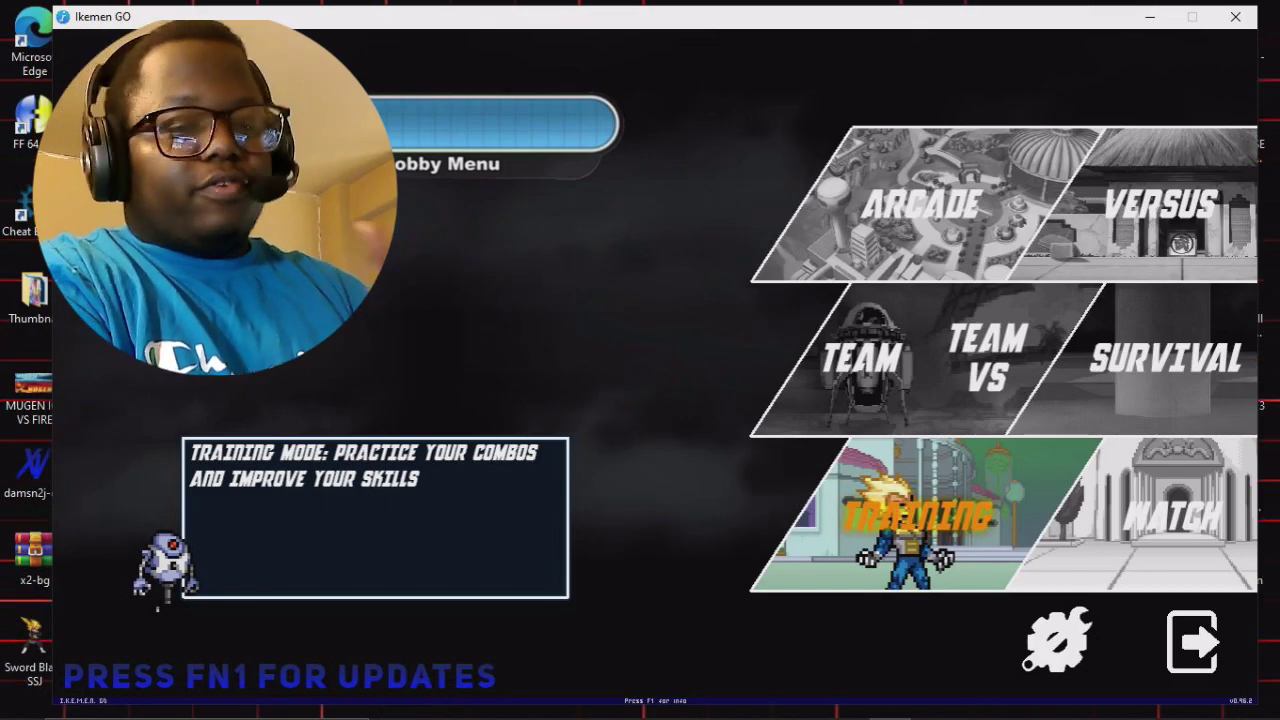
pyautogui.press('Return')
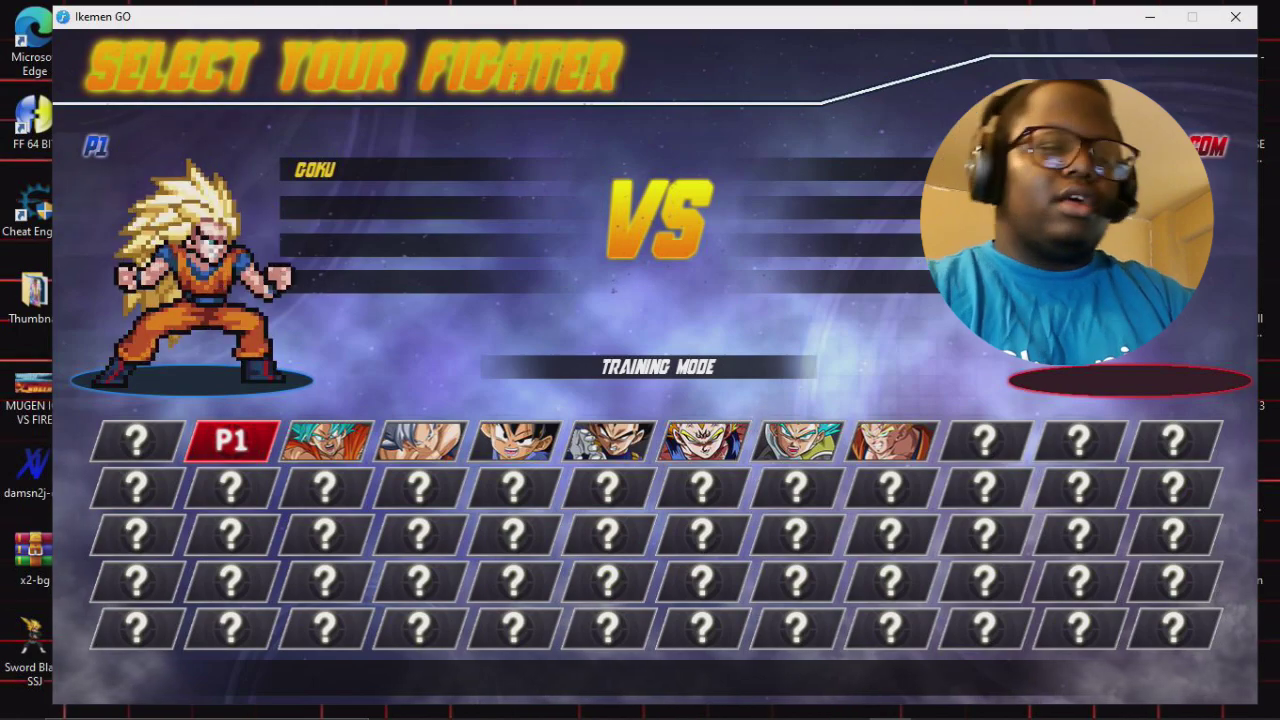
# Preview the Goku DBS and Goku Ultra Instinct slots, switching the Ultra Instinct slot to its Goku Mastered UI variant.
pyautogui.press('Right')
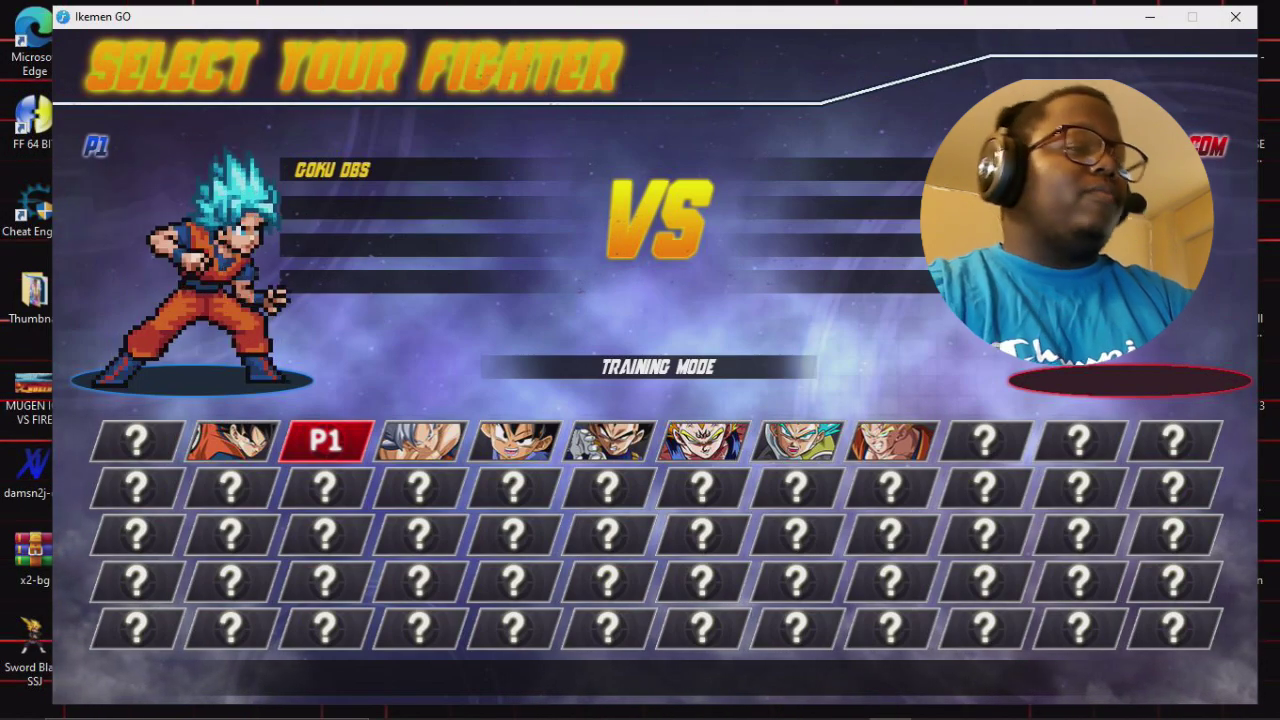
pyautogui.press('Right')
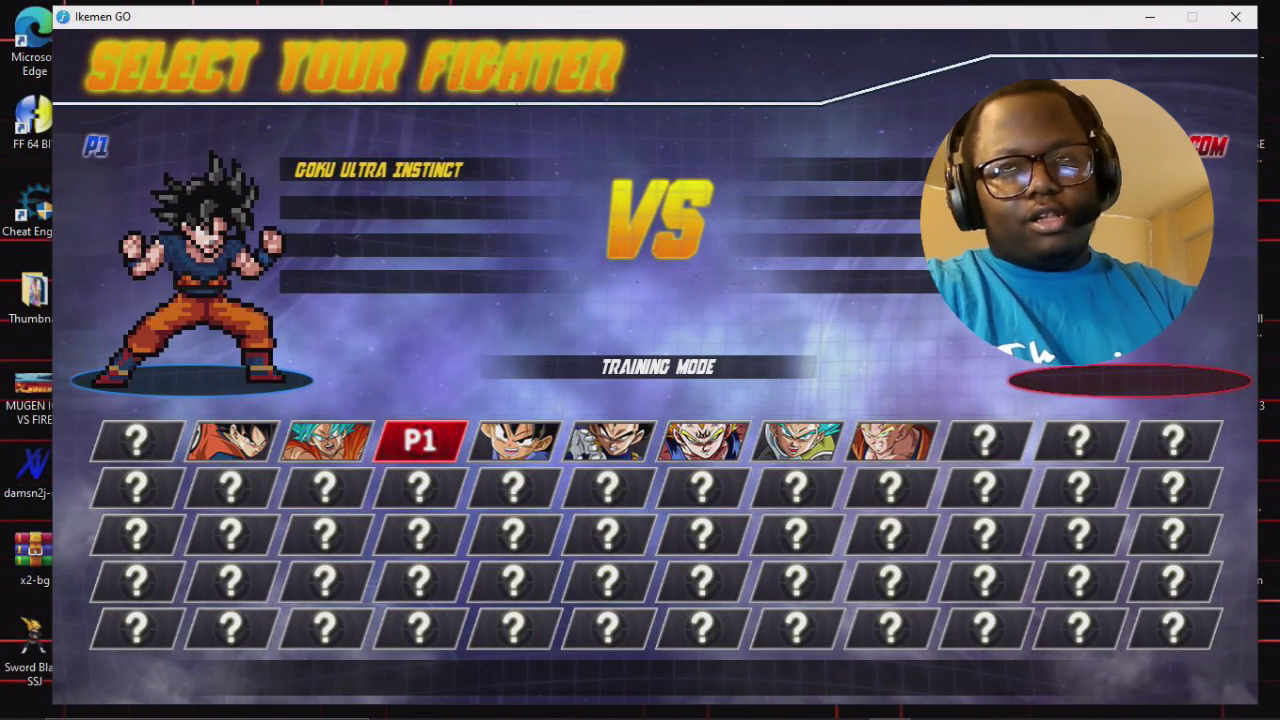
pyautogui.press('Up')
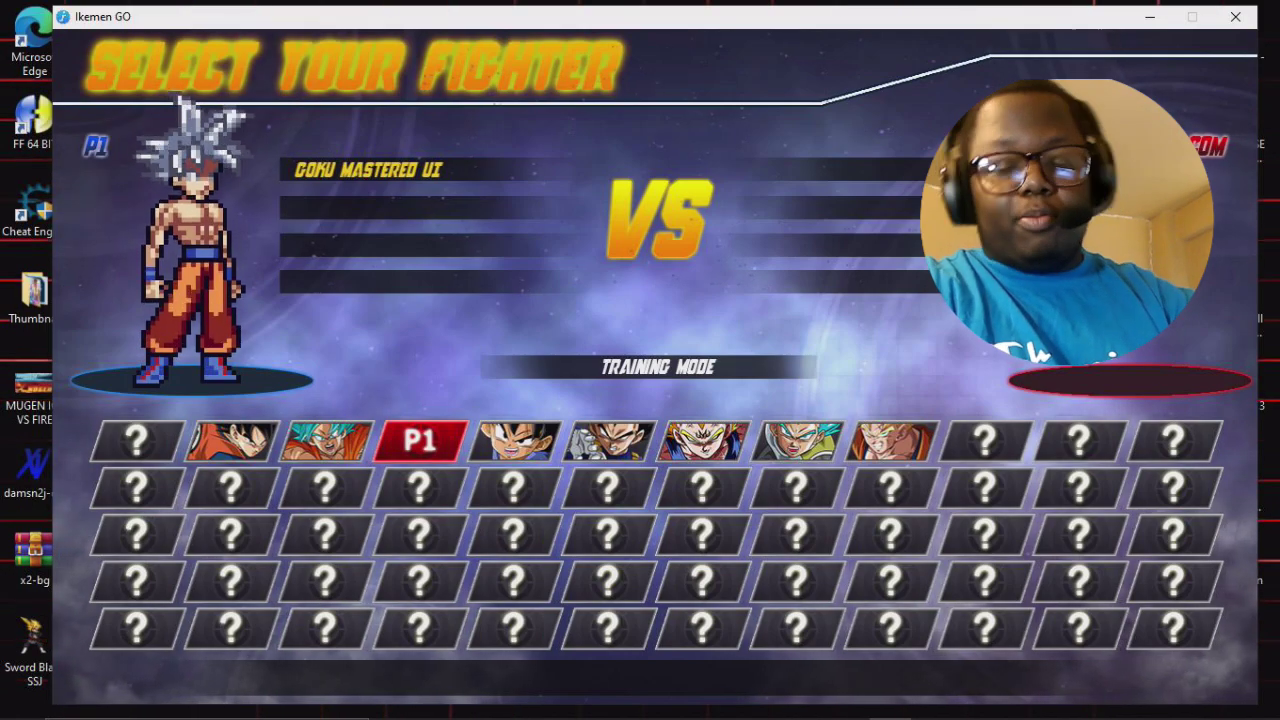
# Preview the remaining fighters in the first row, from Goku GT through the Vegeta slots to the last portrait.
pyautogui.press('Right')
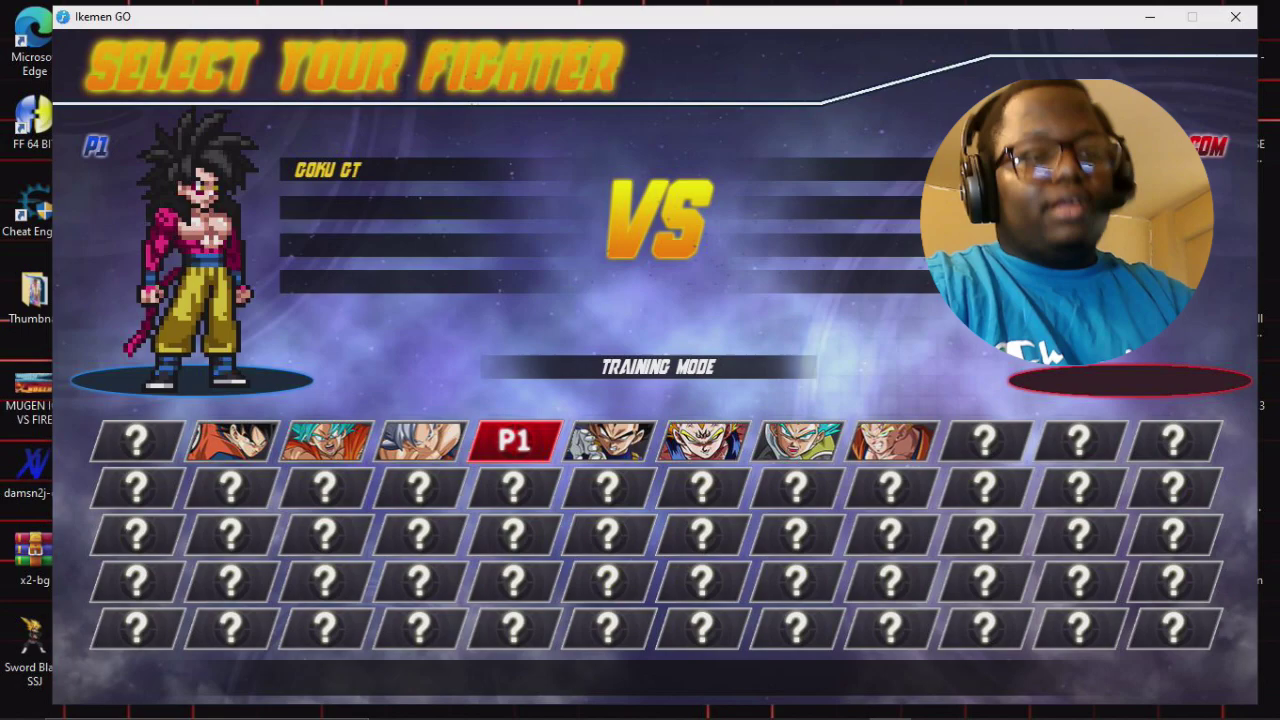
pyautogui.press('Right')
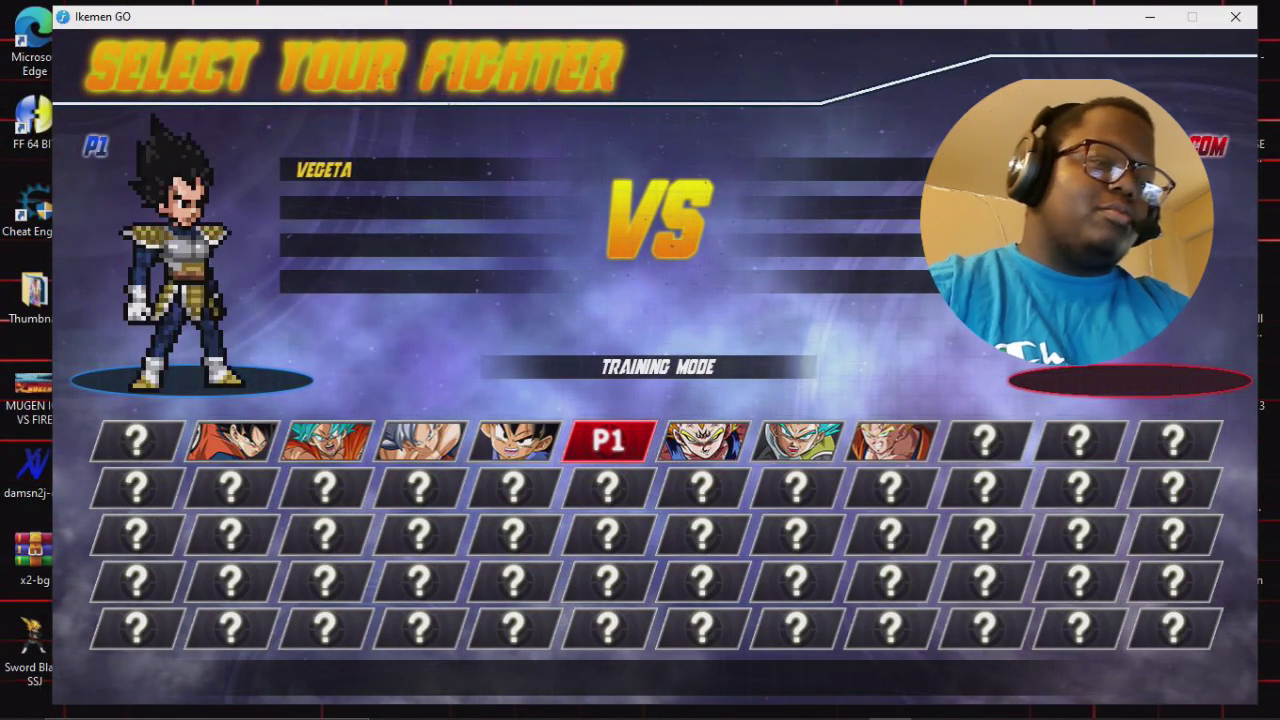
pyautogui.press('Right')
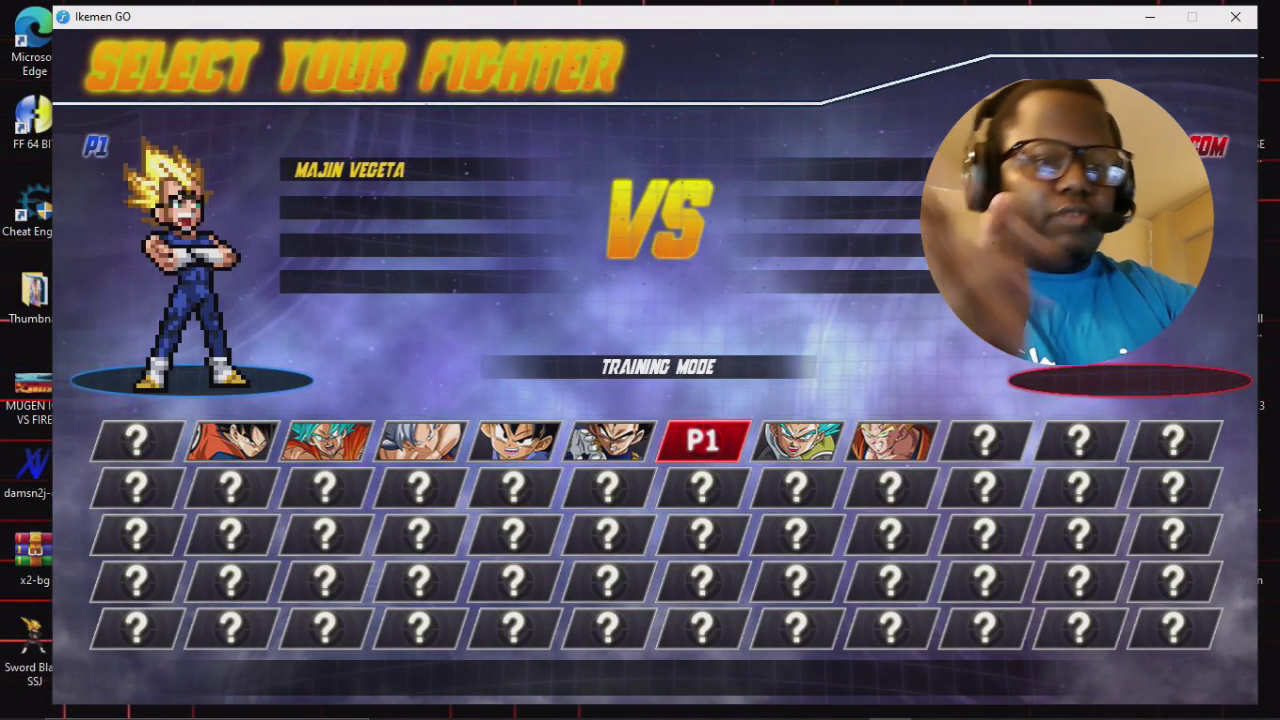
pyautogui.press('Right')
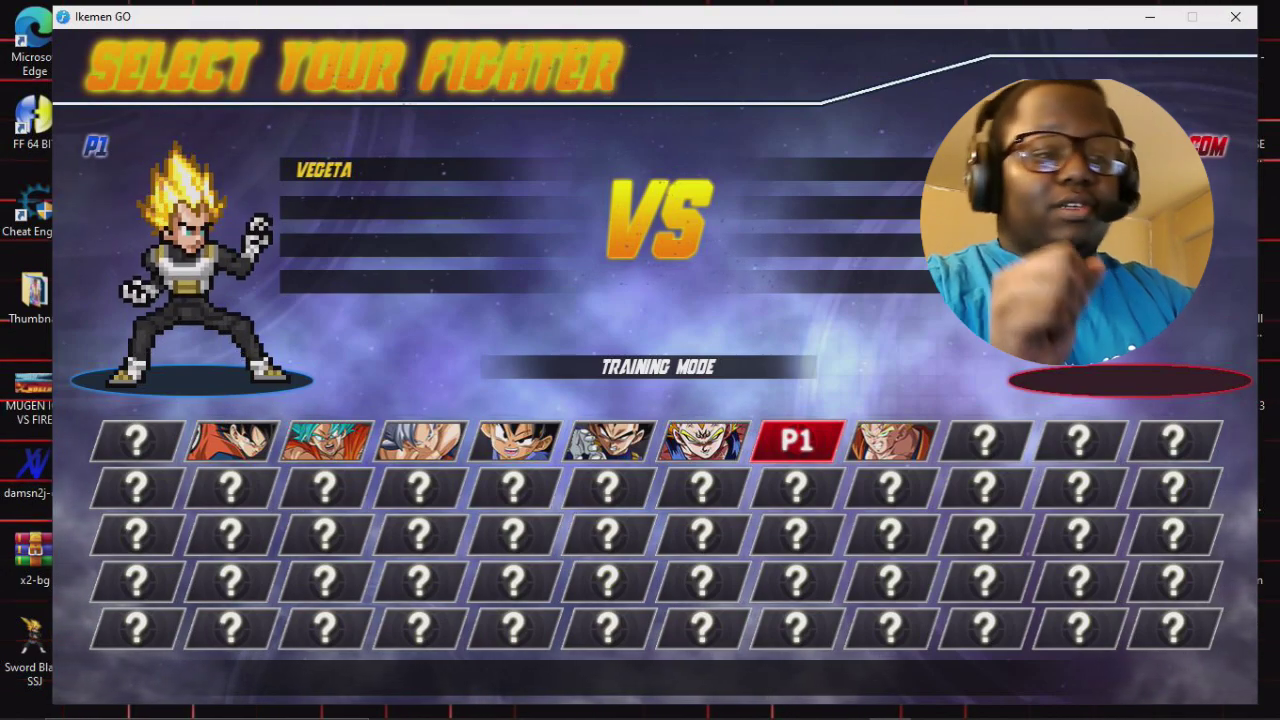
pyautogui.press('Right')
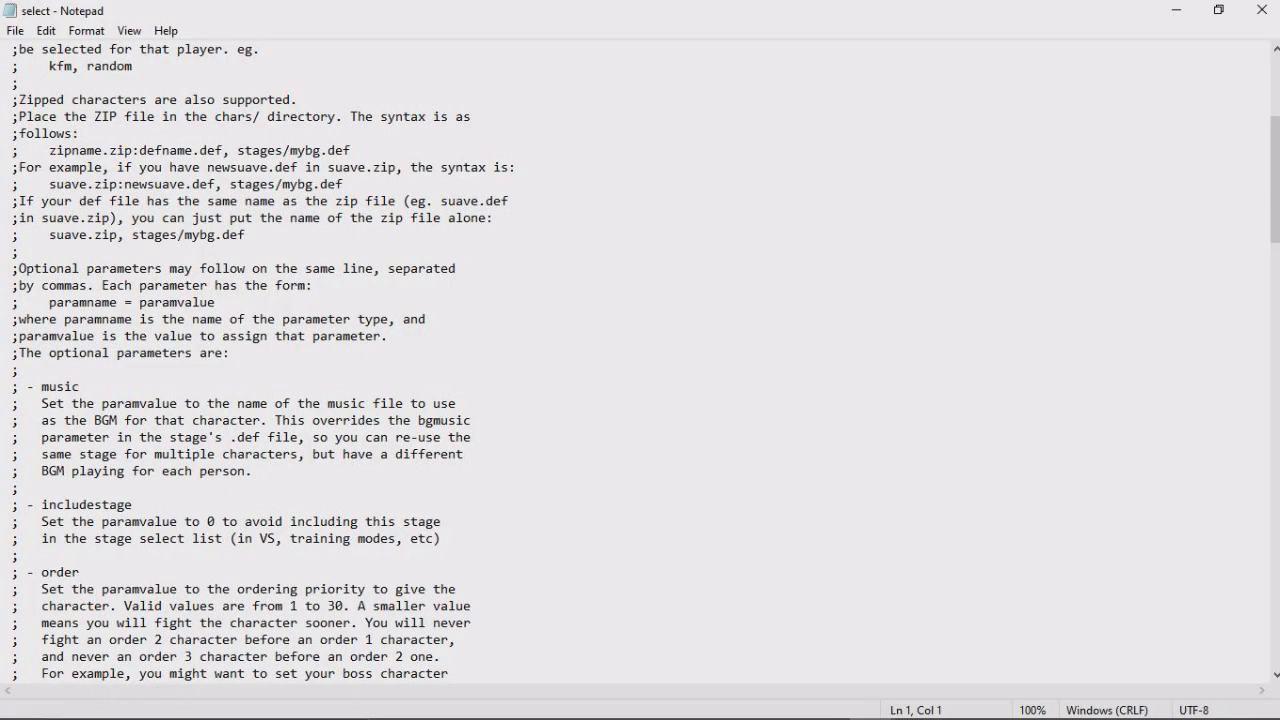
# Switch to the select file in Notepad and examine the ROW 1 slot blocks down to Future Gohan and the randomselect entries.
pyautogui.scroll(-14, 320, 360)
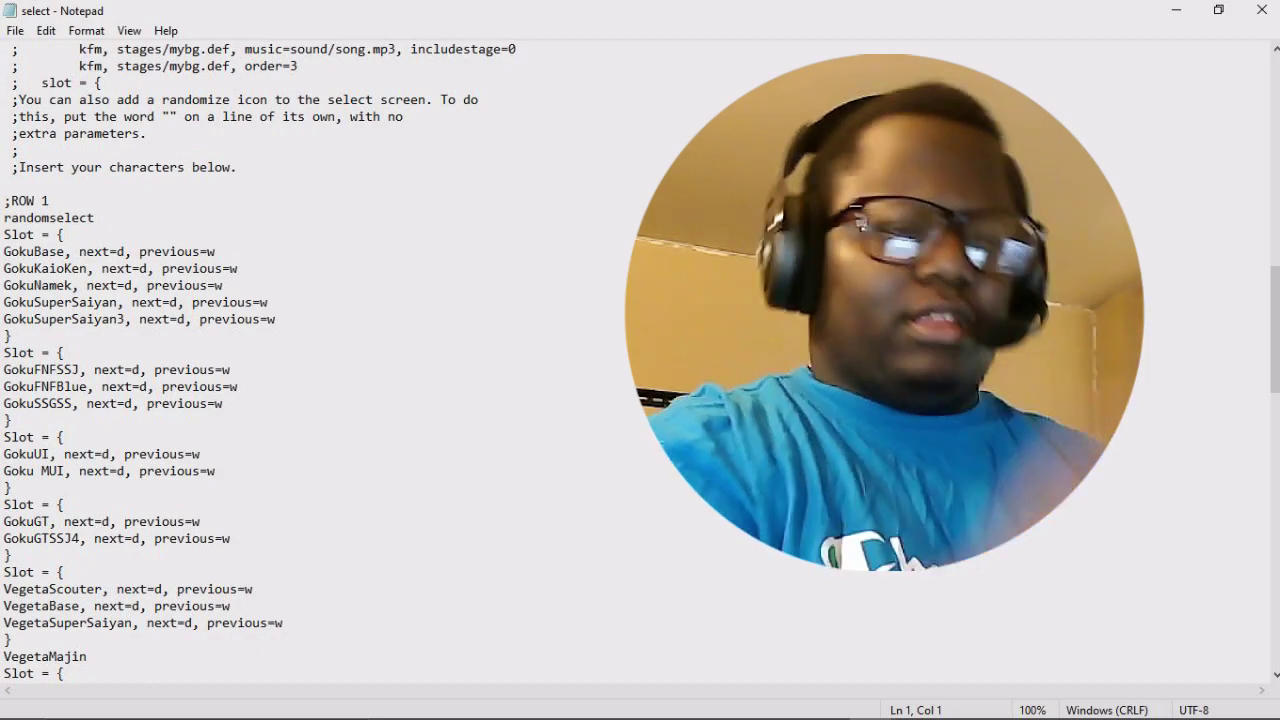
pyautogui.scroll(-1, 300, 360)
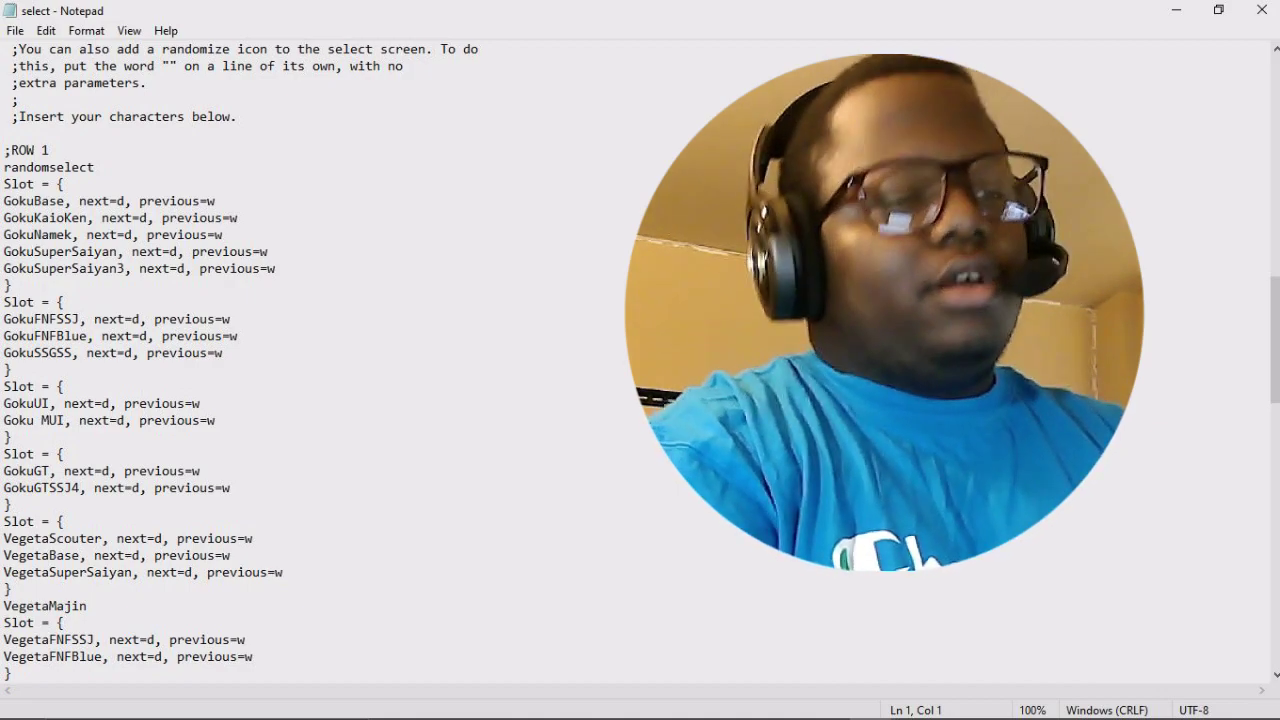
pyautogui.scroll(6, 300, 360)
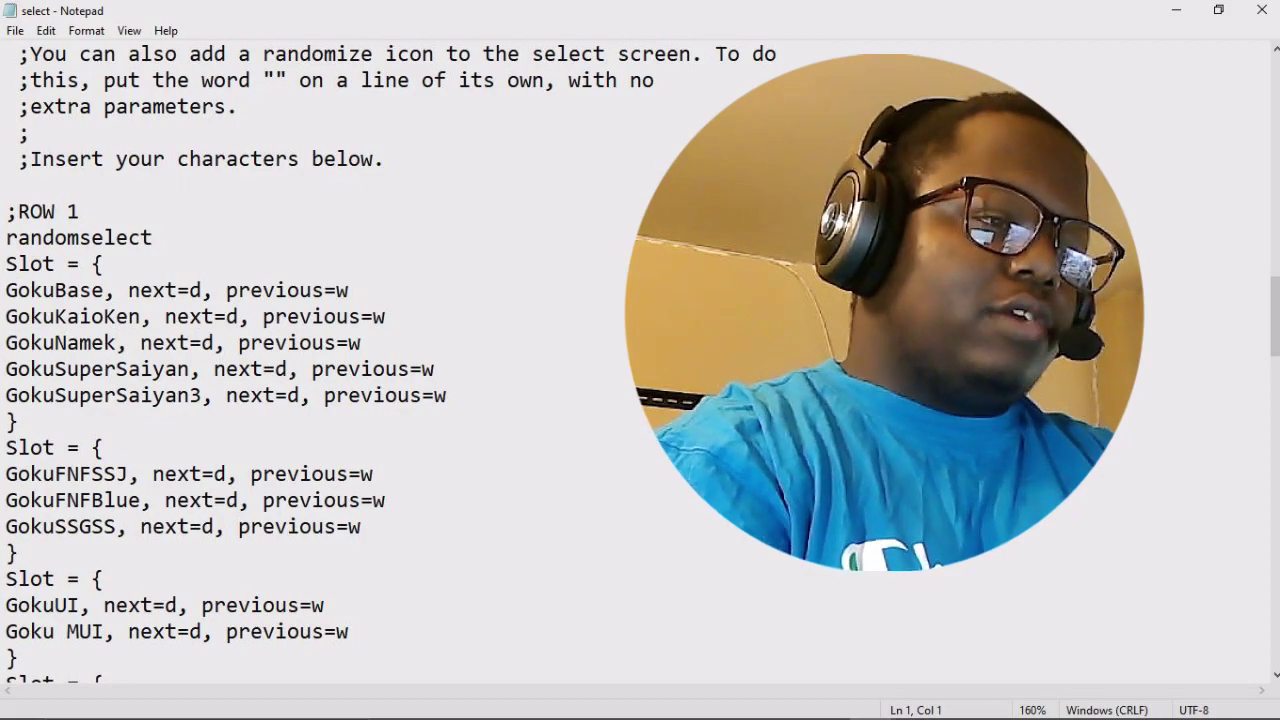
pyautogui.scroll(-5, 300, 360)
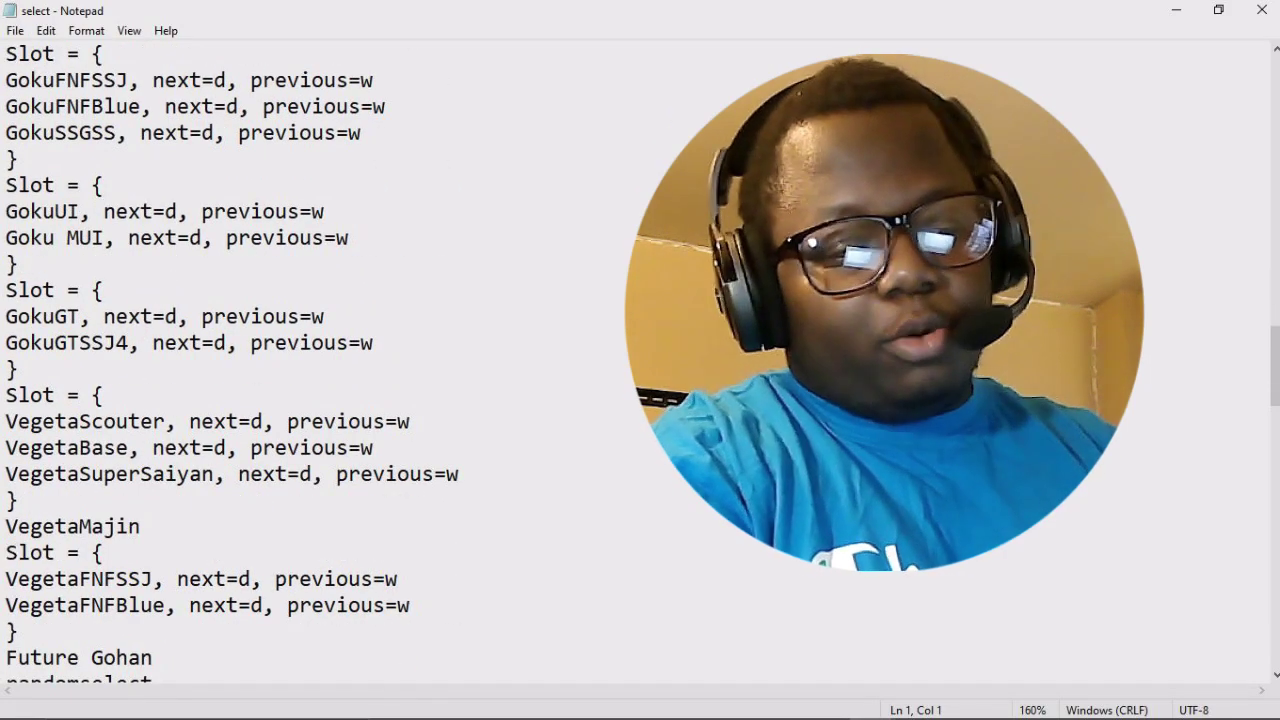
pyautogui.scroll(-3, 300, 360)
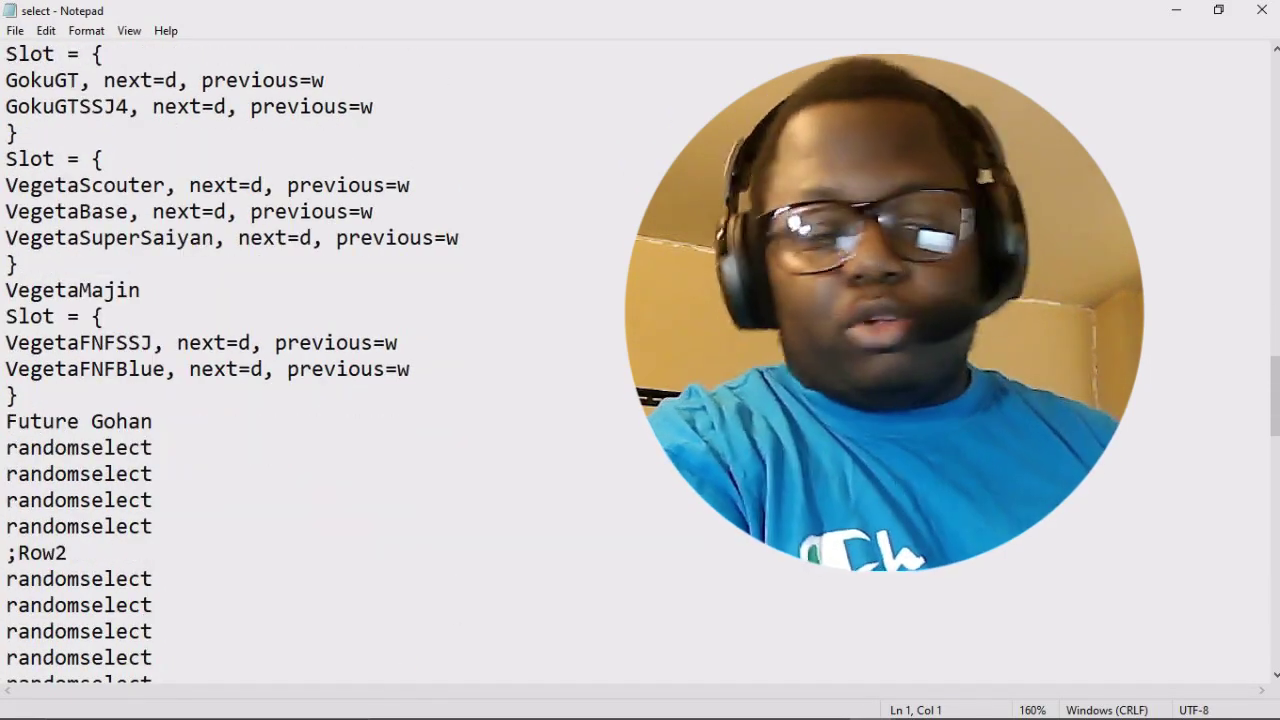